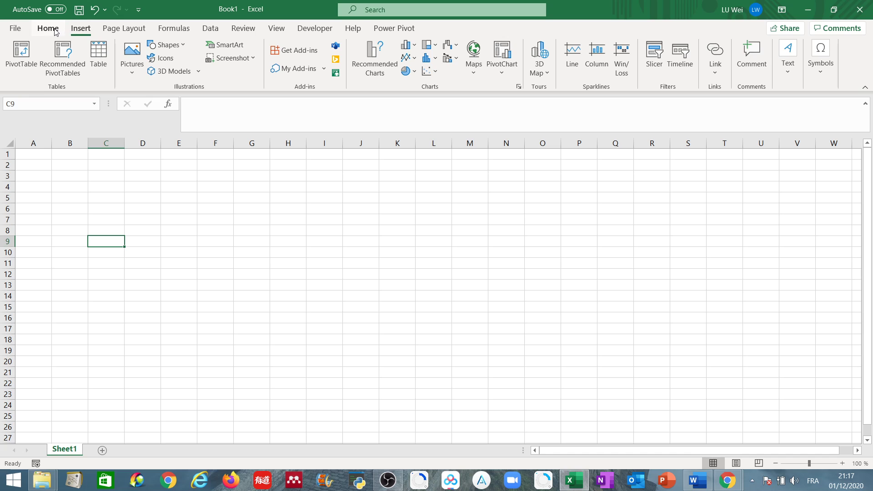
# Enter the column headers Agent, Gender and City in cells B2 to D2.
pyautogui.click(48, 29)
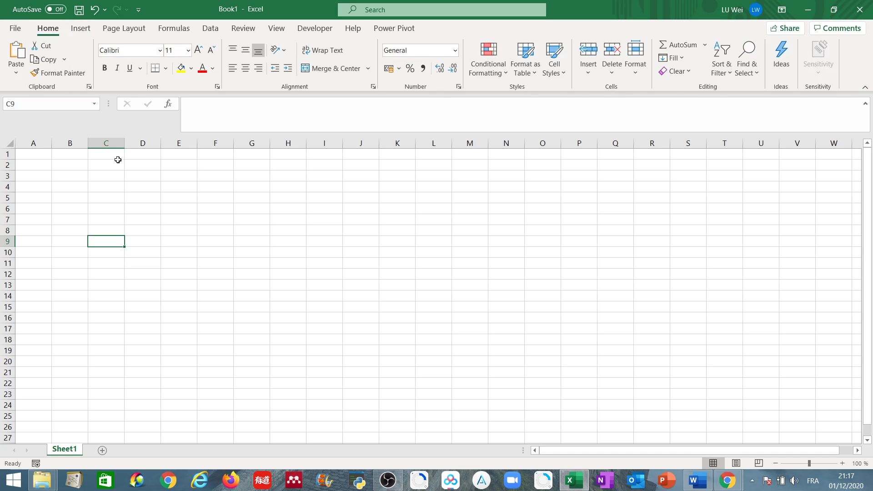
pyautogui.click(71, 165)
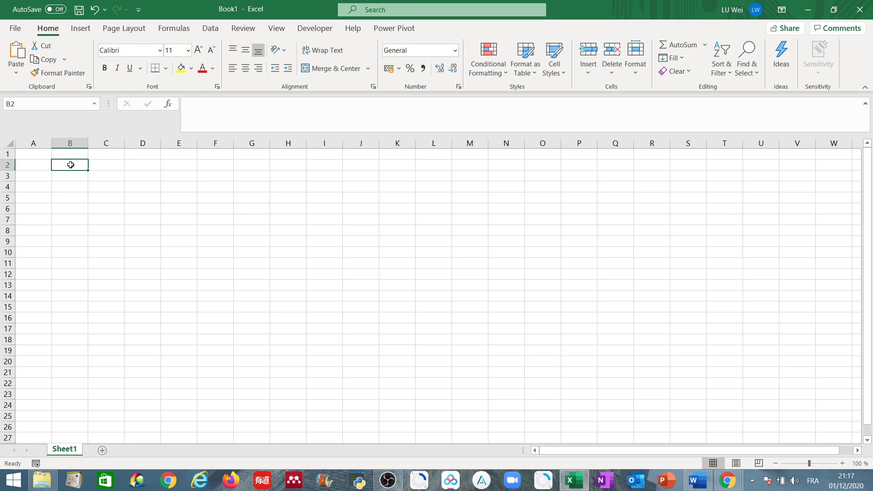
pyautogui.write('Agent')
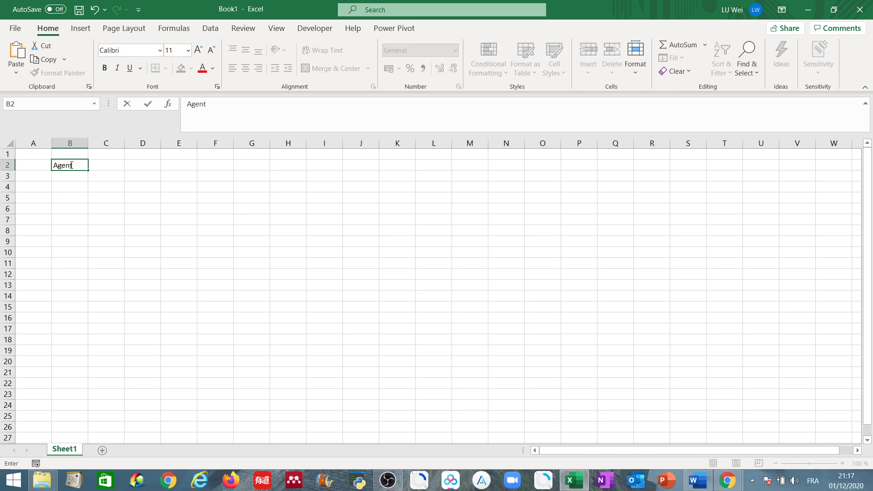
pyautogui.press('Tab')
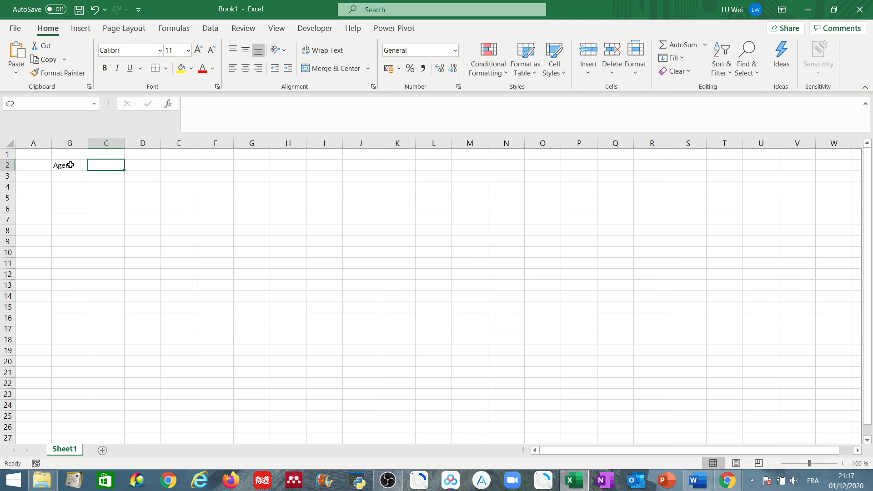
pyautogui.write('G')
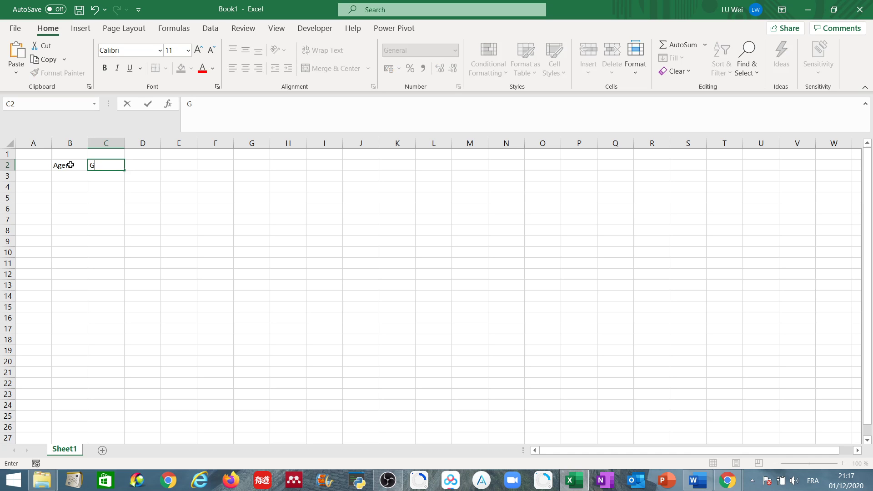
pyautogui.write('ender')
pyautogui.press('Tab')
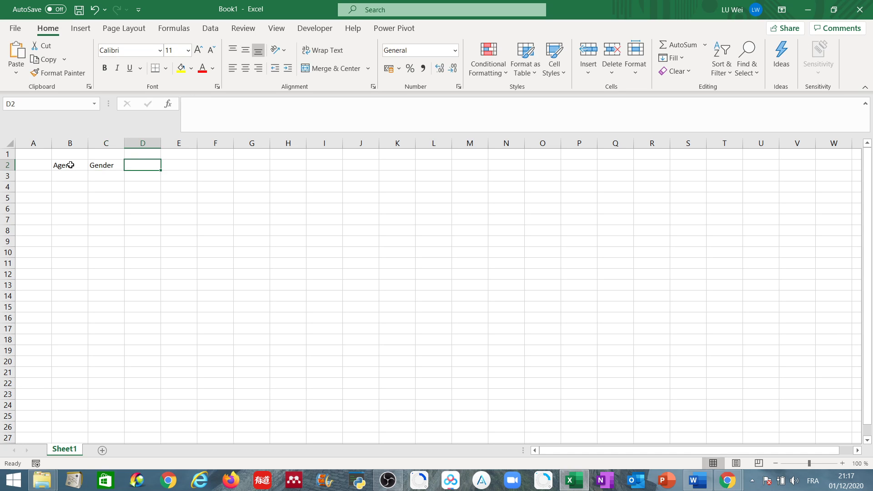
pyautogui.write('C')
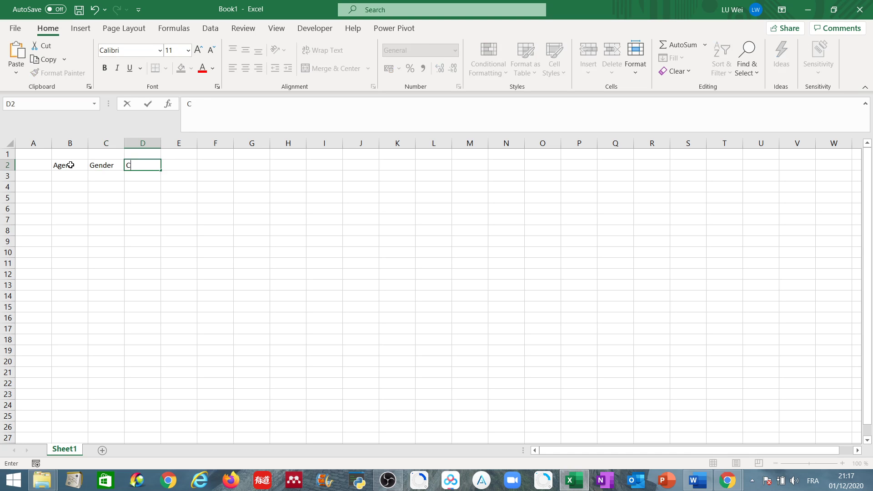
pyautogui.write('ity')
pyautogui.press('Return')
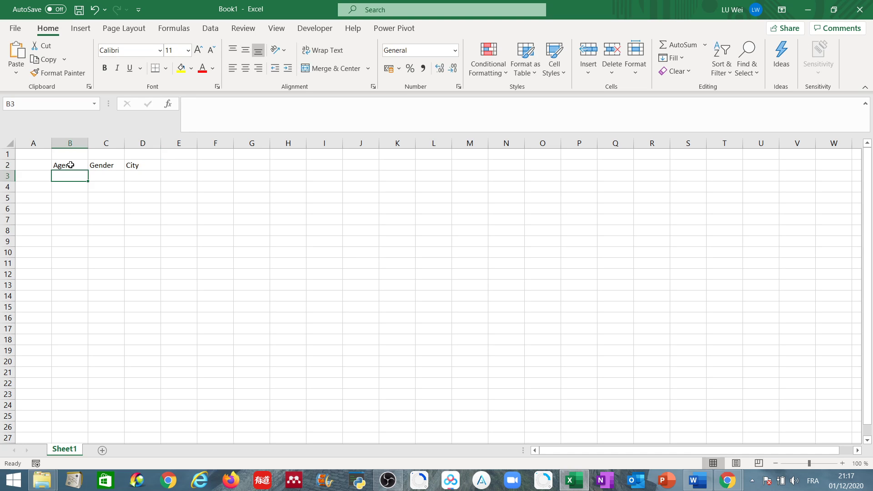
# Fill the City column from D3 to D7 with Paris, Lyon, Marseille, Rennes and Brest.
pyautogui.click(142, 176)
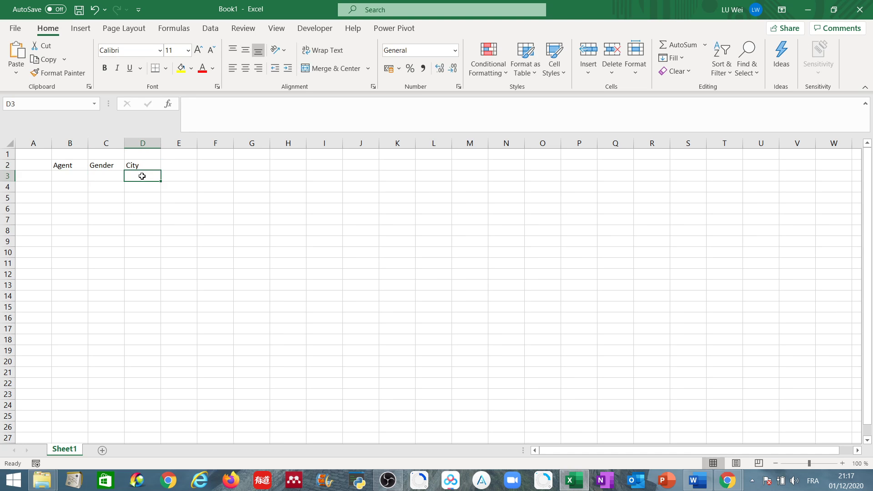
pyautogui.write('Paris')
pyautogui.press('Return')
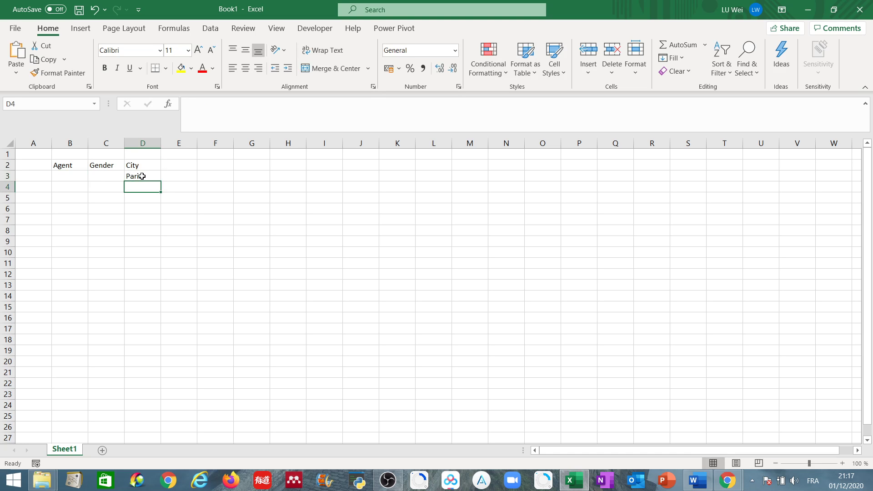
pyautogui.write('Lyon')
pyautogui.press('Return')
pyautogui.write('Mar')
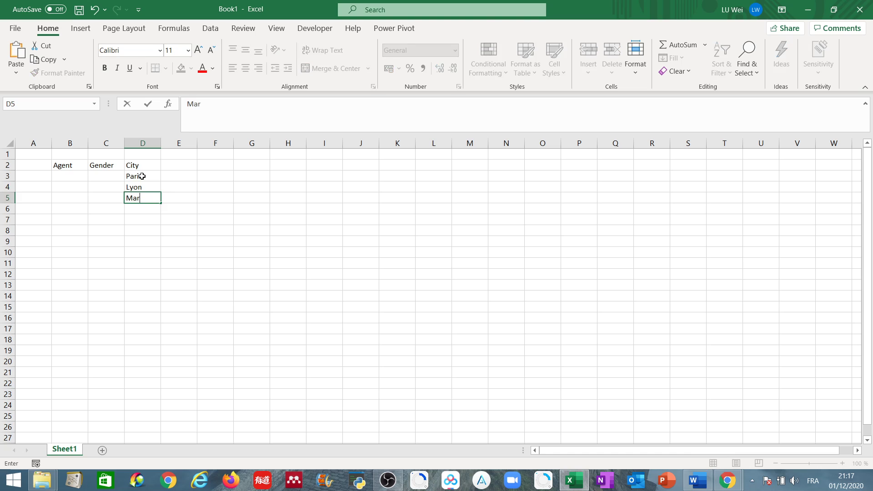
pyautogui.write('seille')
pyautogui.press('Return')
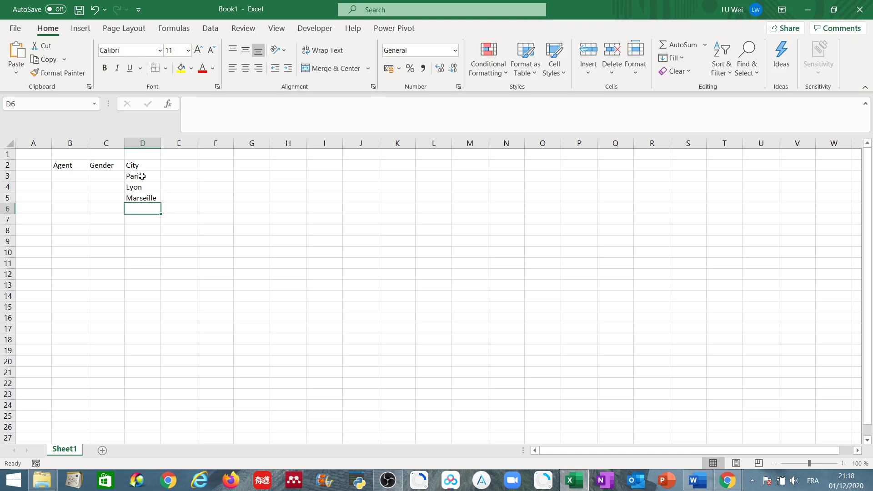
pyautogui.write('Rennes')
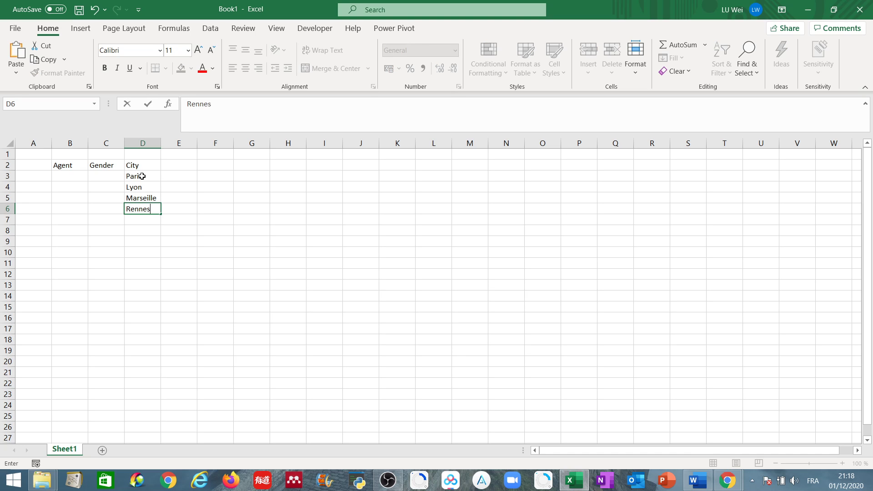
pyautogui.press('Return')
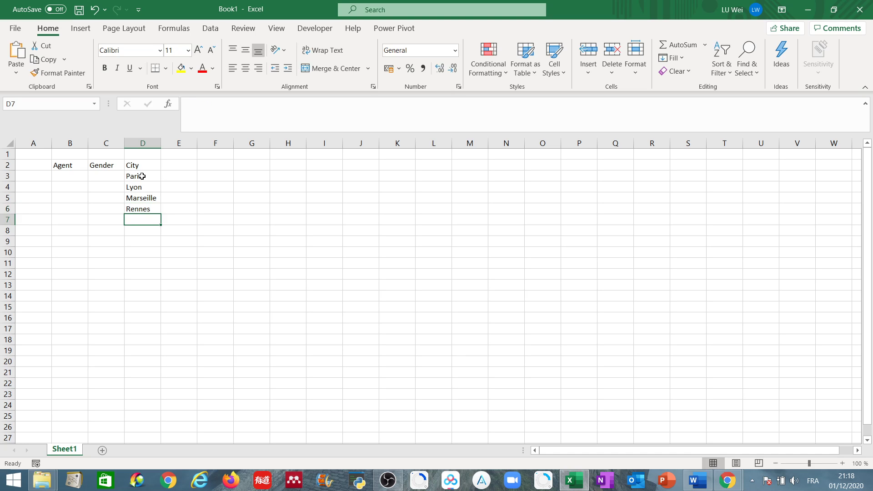
pyautogui.write('Brest')
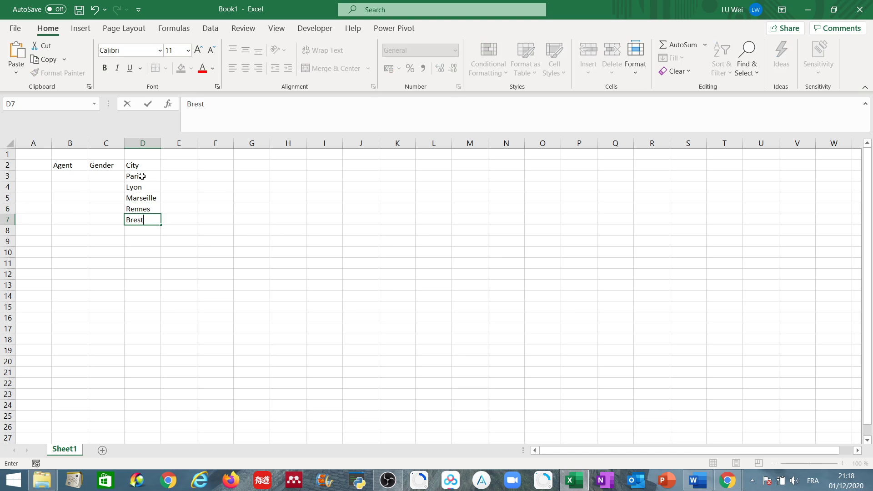
# Add a Product header in E2 and list White, Blue, Red and Golden below it in E3 to E6.
pyautogui.click(175, 166)
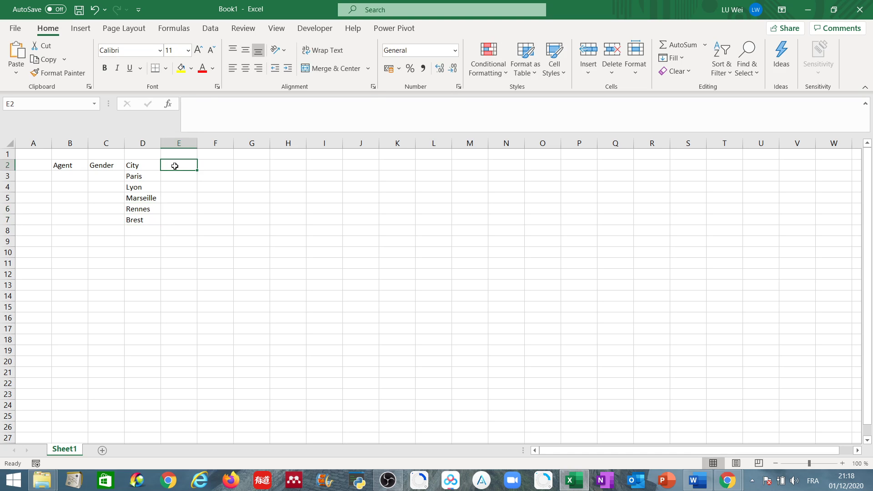
pyautogui.write('Product')
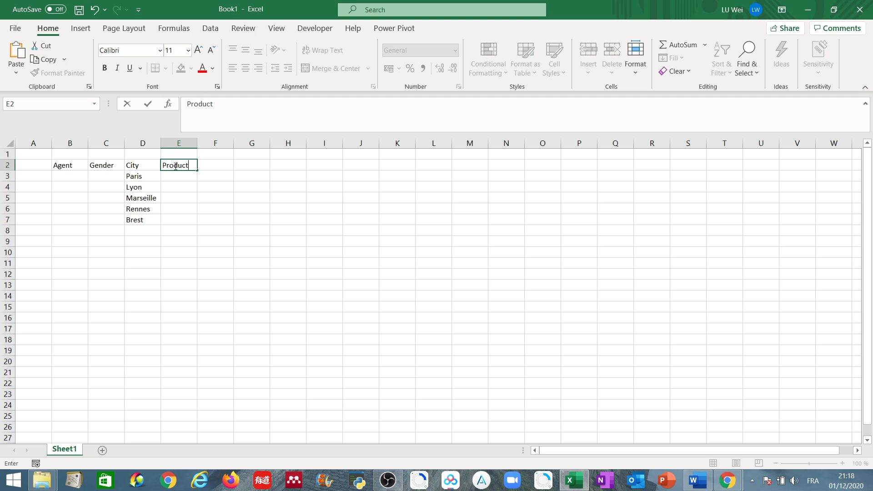
pyautogui.press('Return')
pyautogui.write('Who')
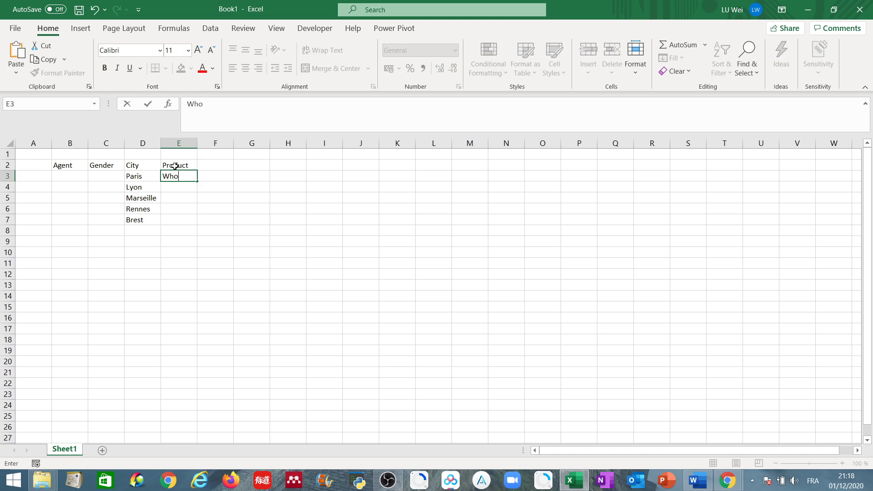
pyautogui.write('te')
pyautogui.press('Return')
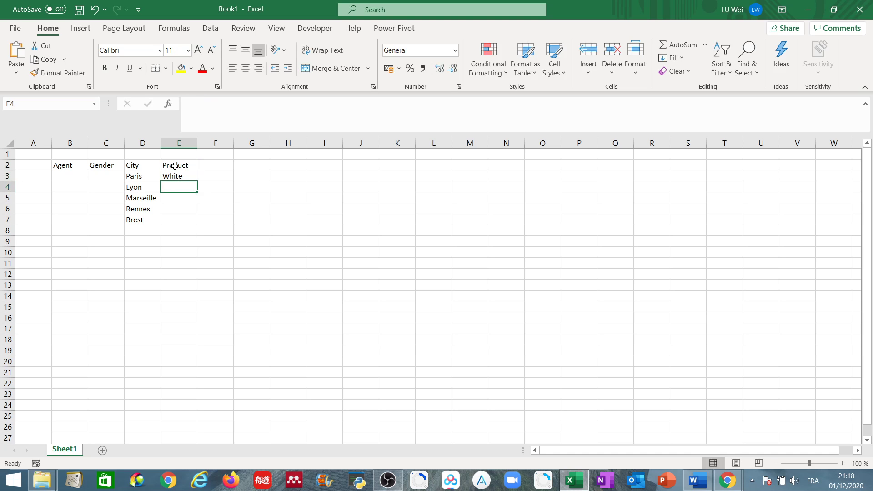
pyautogui.write('Blue')
pyautogui.press('Return')
pyautogui.write('Red')
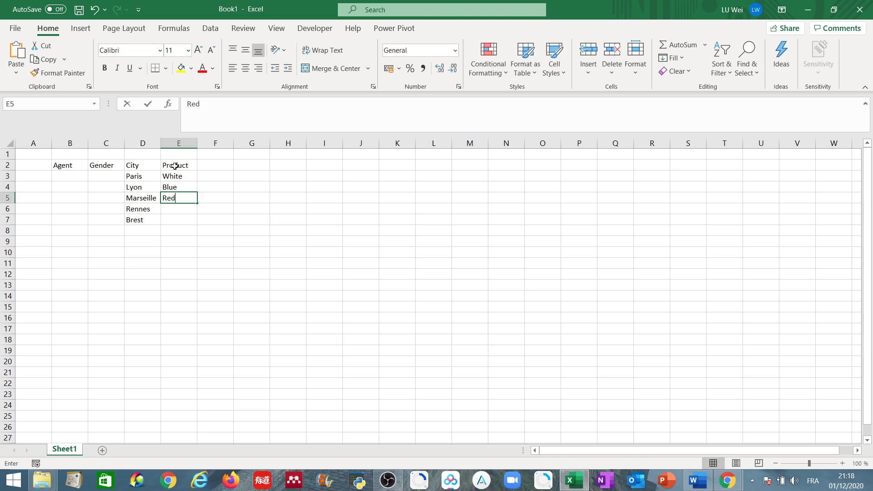
pyautogui.press('Return')
pyautogui.write('Gold')
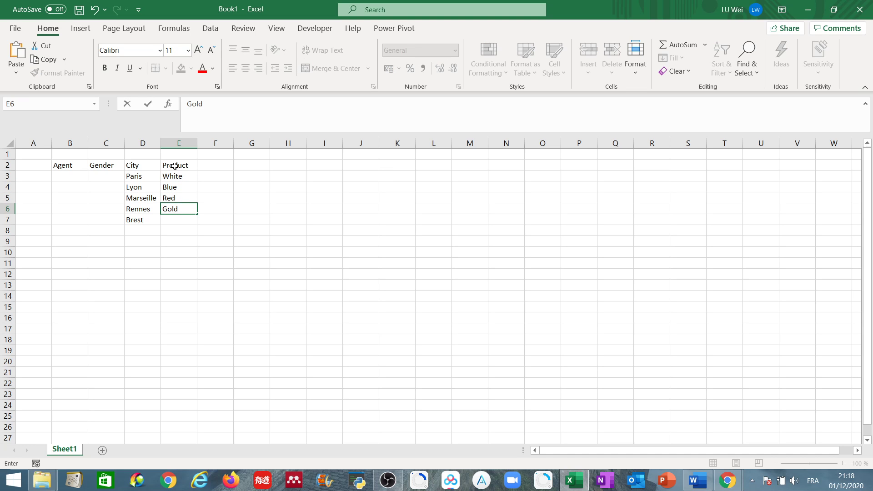
pyautogui.write('en')
pyautogui.press('Return')
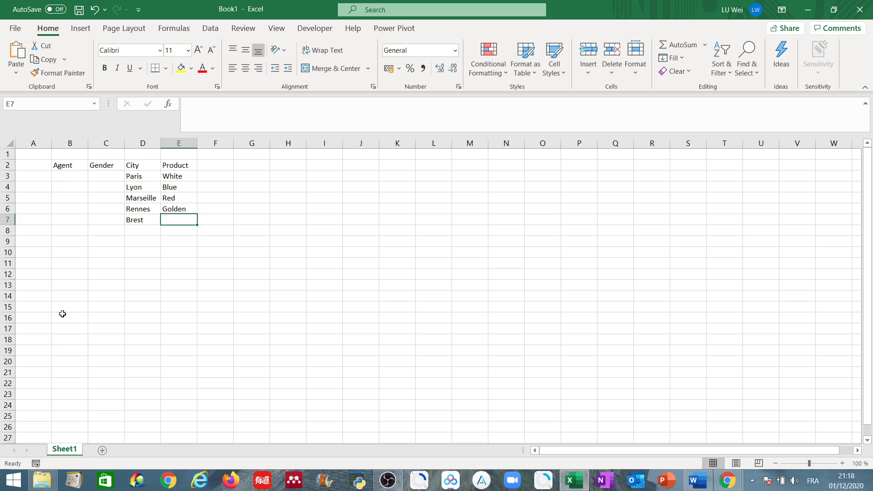
# Enter M in C3 under Gender and fill it down to C7.
pyautogui.click(107, 175)
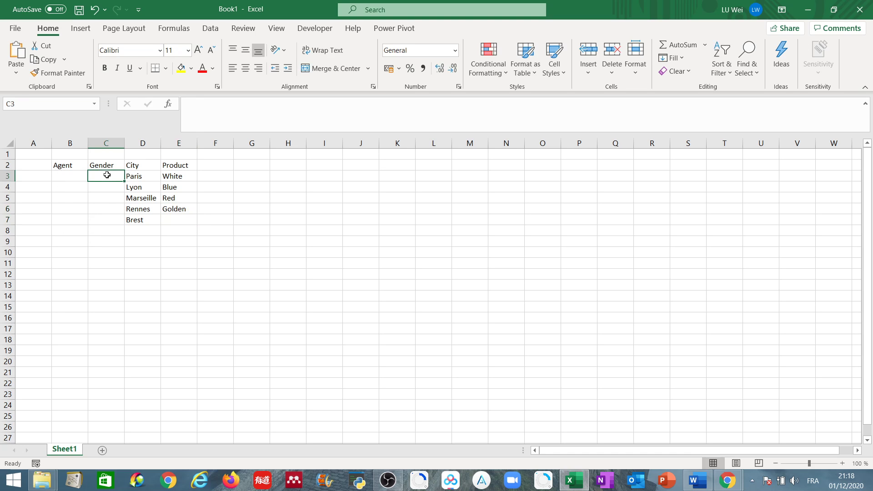
pyautogui.write('M')
pyautogui.press('Return')
pyautogui.click(107, 176)
pyautogui.moveTo(124, 181); pyautogui.dragTo(131, 223)
# Enter F in C8 under Gender and fill it down to C12.
pyautogui.click(114, 231)
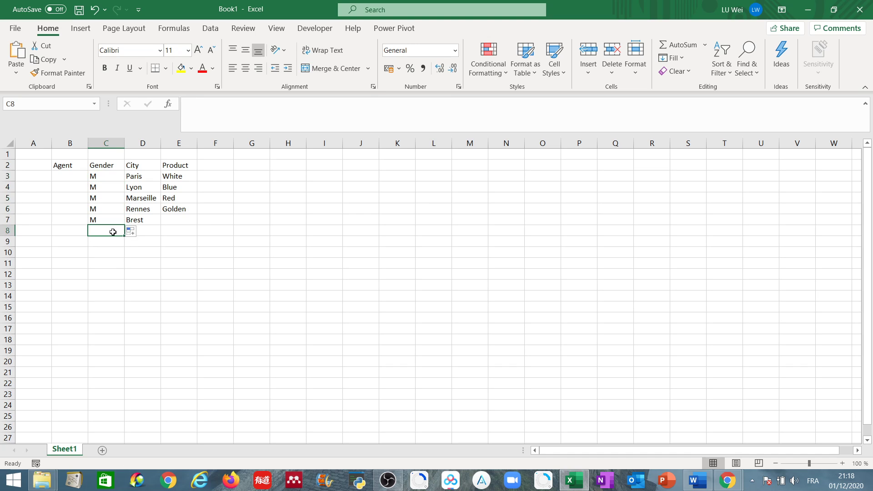
pyautogui.doubleClick(114, 231)
pyautogui.write('F')
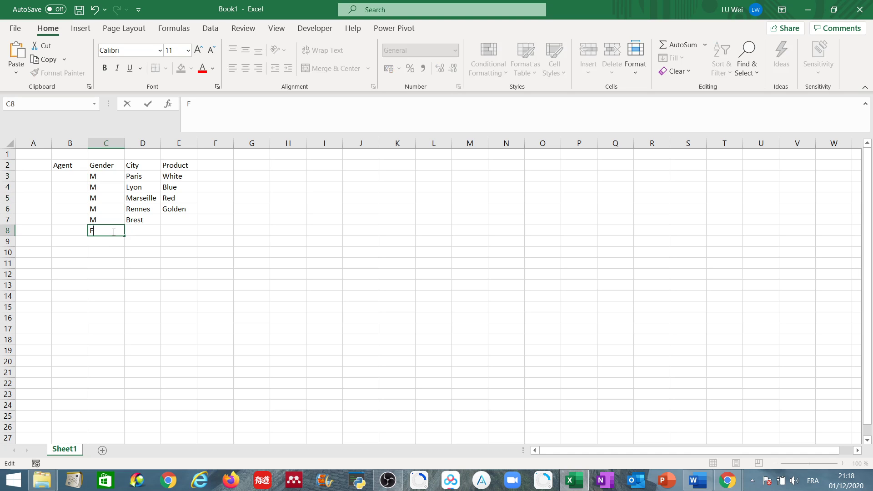
pyautogui.press('Return')
pyautogui.click(113, 231)
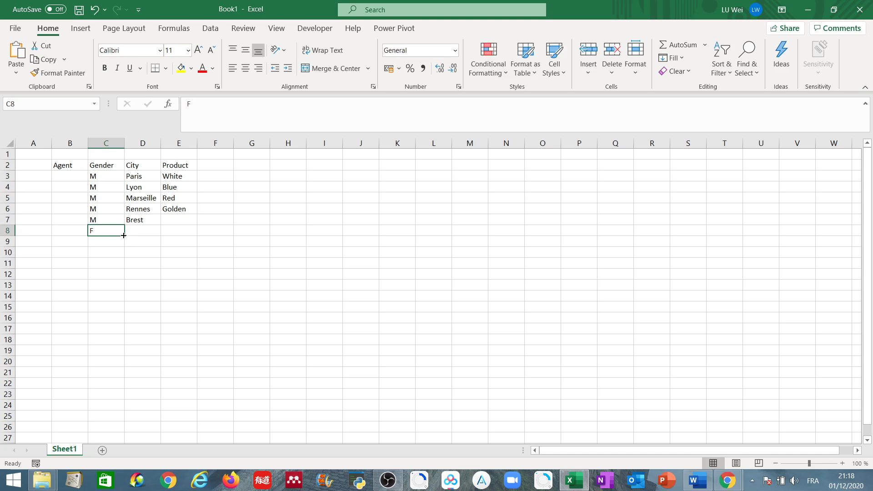
pyautogui.moveTo(124, 235); pyautogui.dragTo(126, 284)
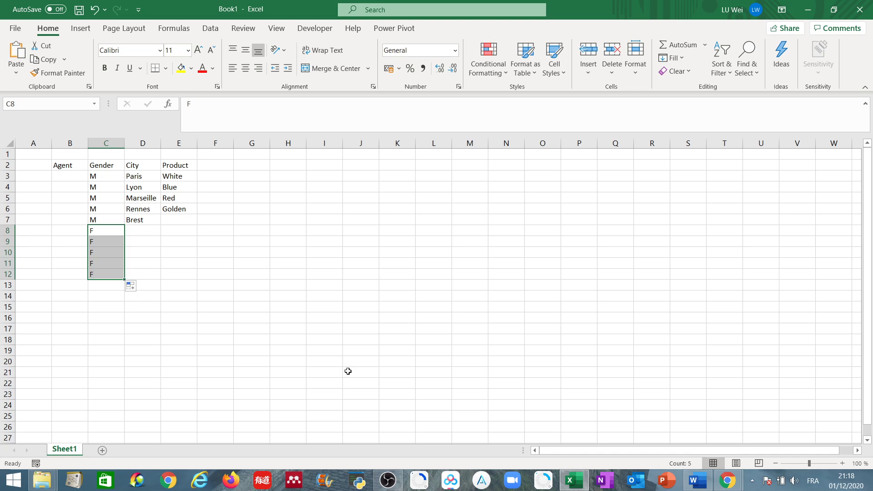
# Open a new Chrome window, search for "gernerate a list of random names" and open listofrandomnames.com from the results.
pyautogui.click(729, 481)
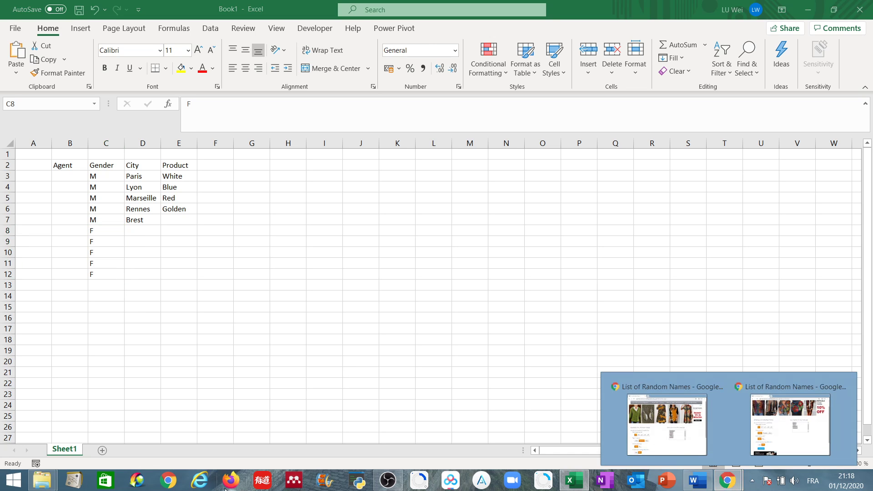
pyautogui.click(169, 481)
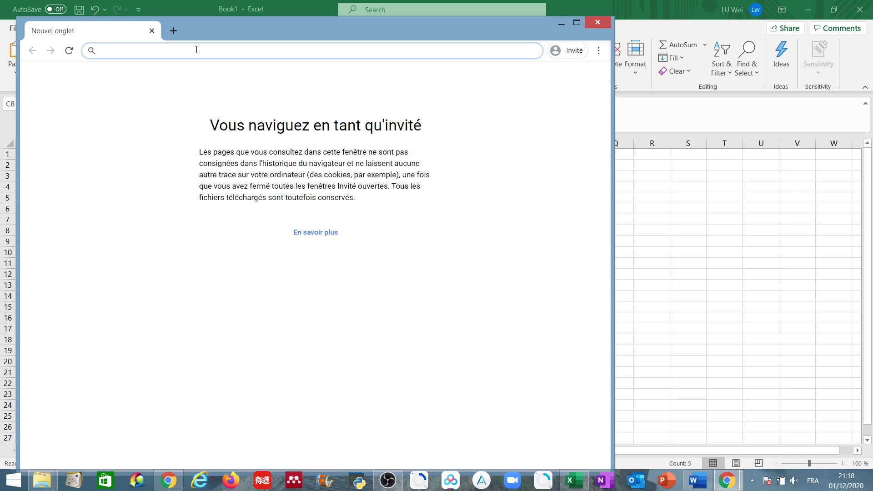
pyautogui.write('gernerate a ')
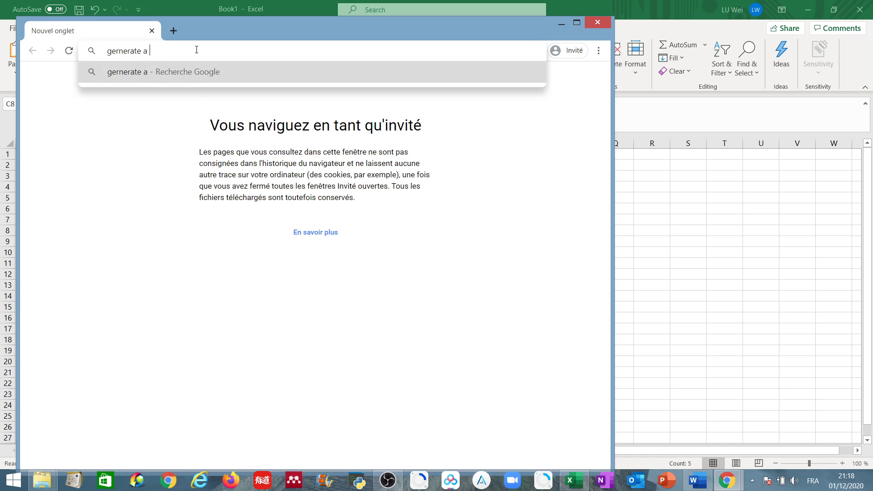
pyautogui.write('list of ra')
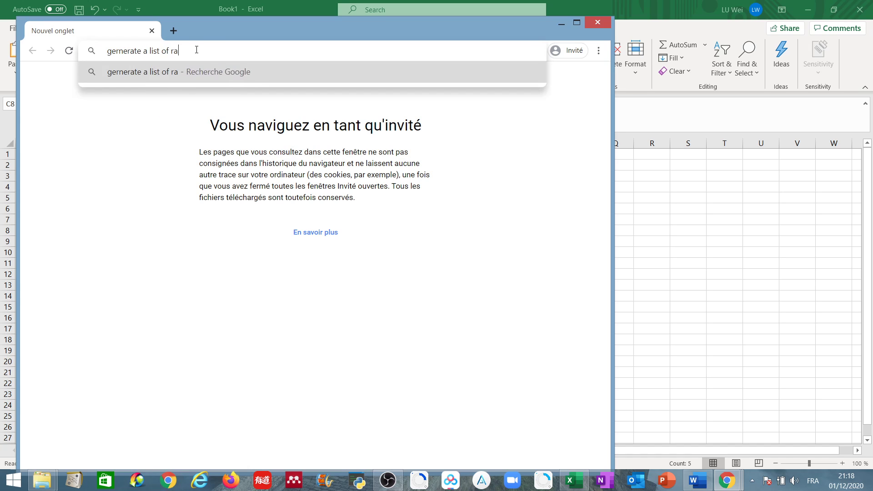
pyautogui.write('ndom names')
pyautogui.press('Return')
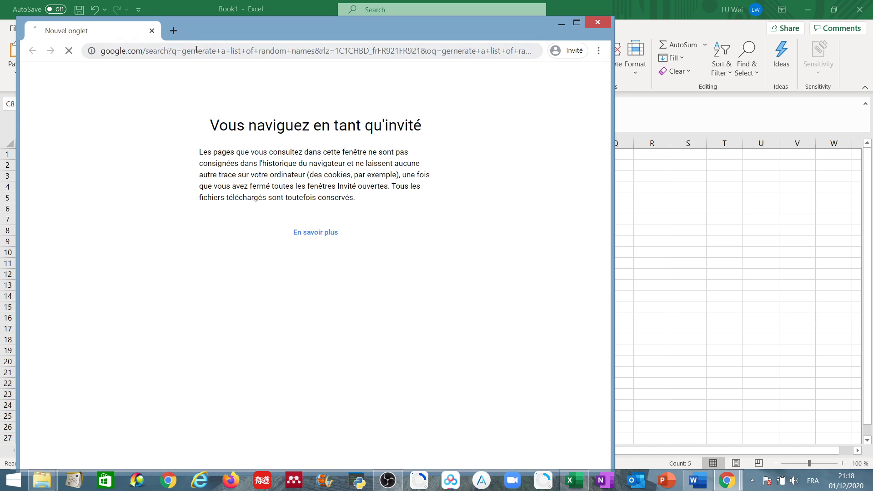
pyautogui.click(229, 224)
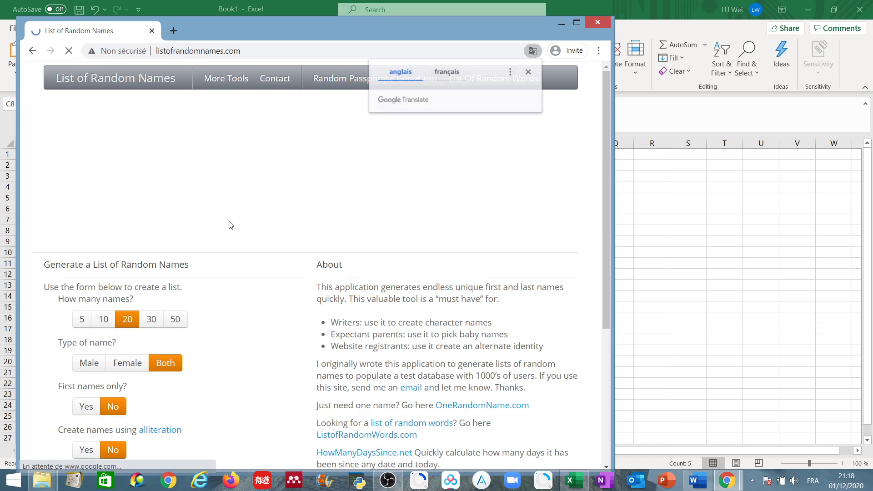
# Maximize the browser window and generate five random male names, using first names only.
pyautogui.click(577, 22)
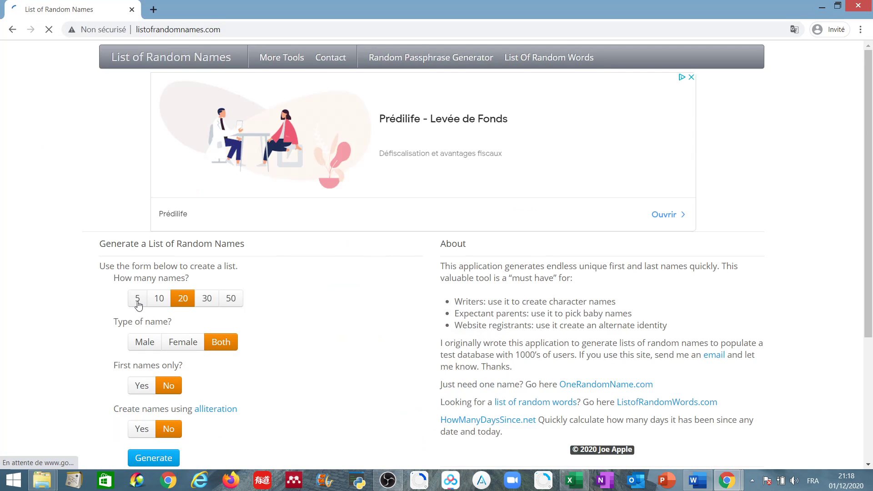
pyautogui.click(138, 300)
pyautogui.scroll(-2, 175, 330)
pyautogui.click(132, 229)
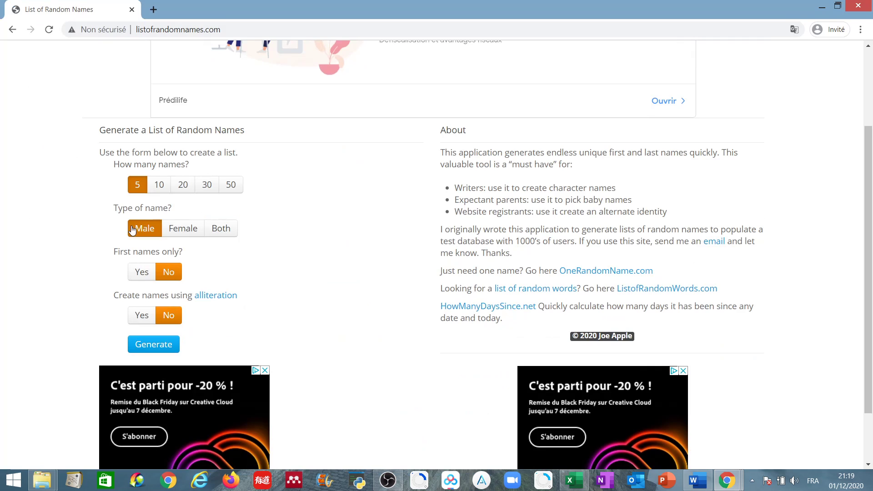
pyautogui.click(142, 272)
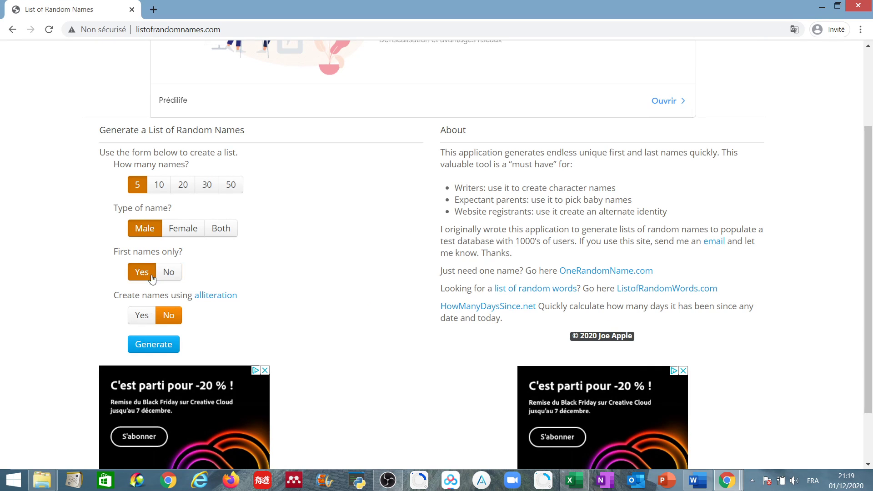
pyautogui.click(154, 346)
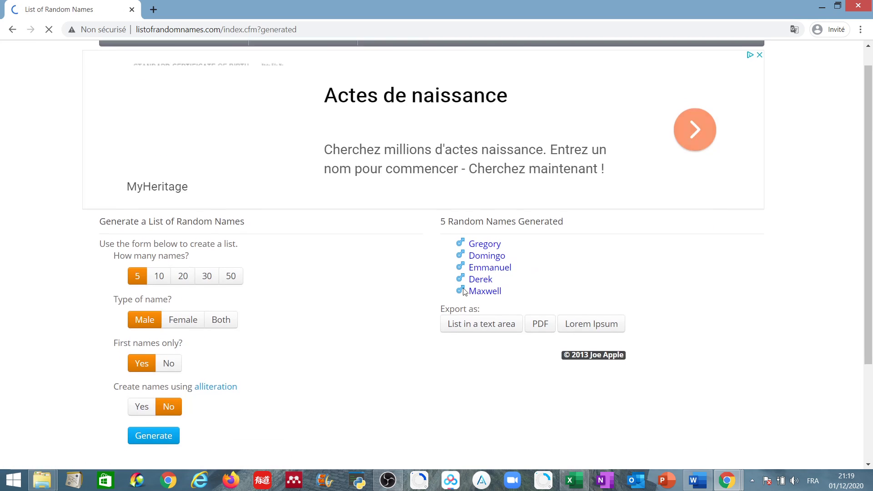
# Export the generated male names as a list in a text area and copy all five.
pyautogui.click(489, 316)
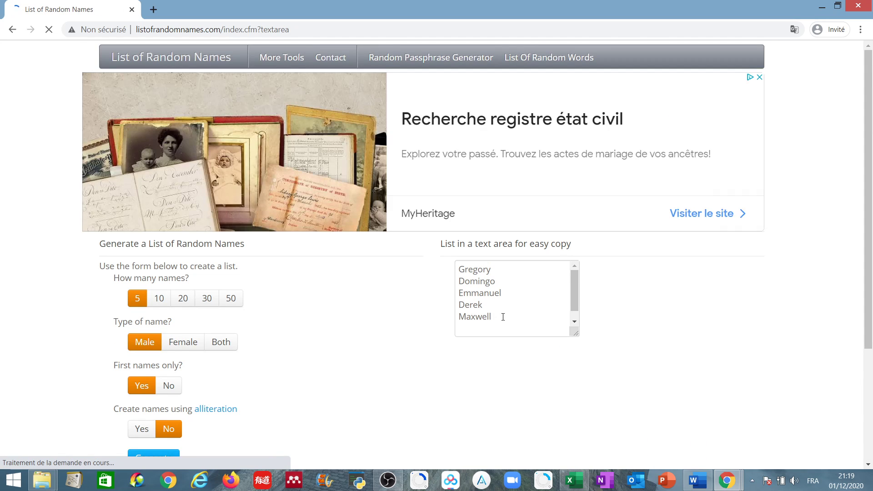
pyautogui.click(503, 317)
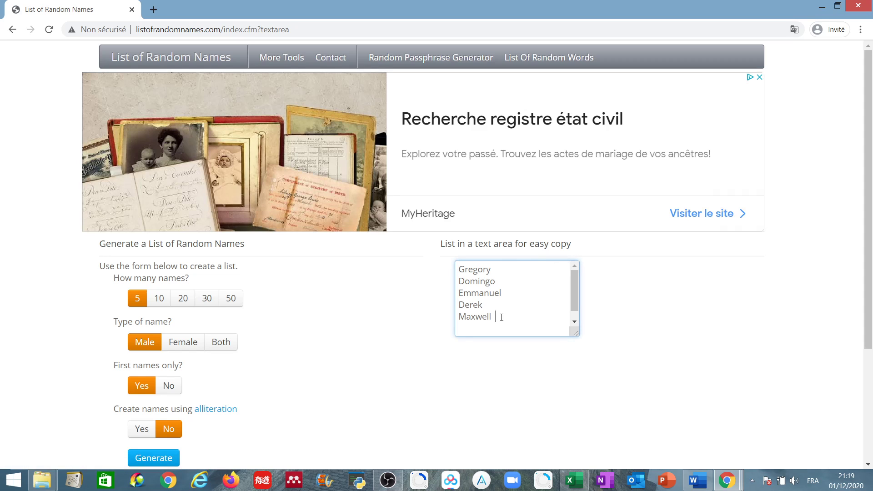
pyautogui.moveTo(501, 317); pyautogui.dragTo(455, 271)
pyautogui.hotkey('ctrl', 'c')
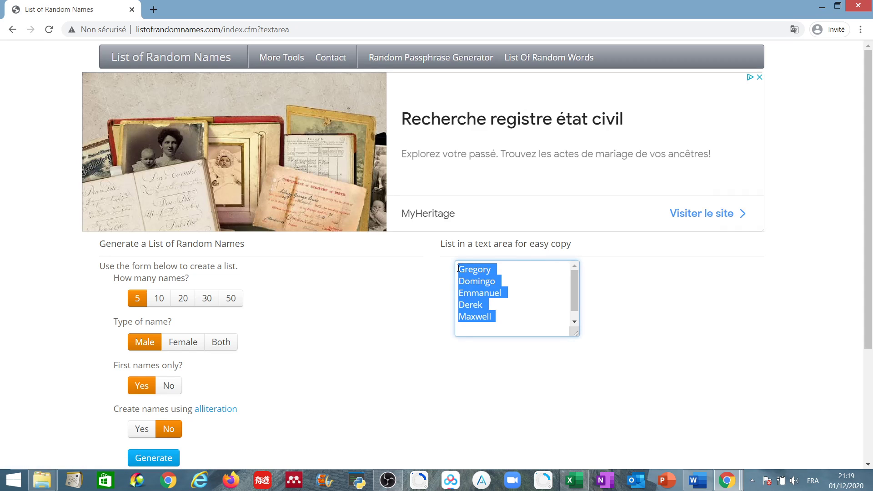
# Switch to the blank Word document, paste the five male names as text only and remove the trailing space.
pyautogui.hotkey('alt', 'Tab')
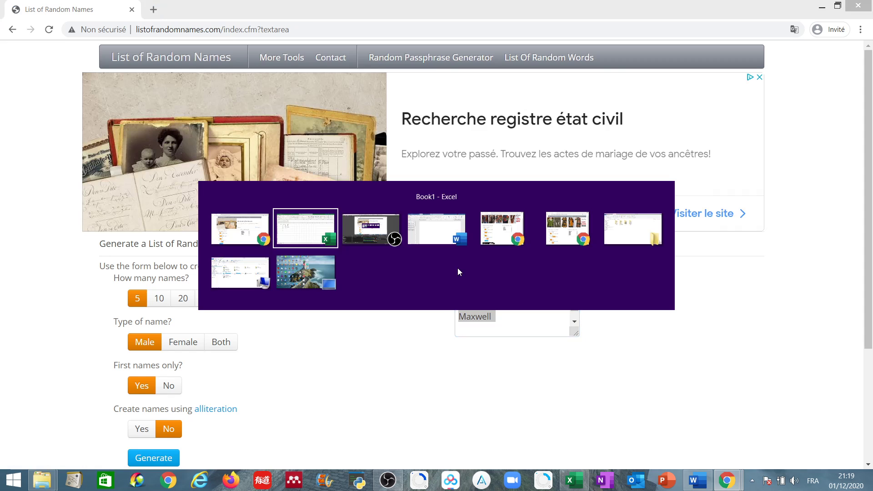
pyautogui.hotkey('alt', 'Tab')
pyautogui.hotkey('alt', 'Tab')
pyautogui.rightClick(291, 205)
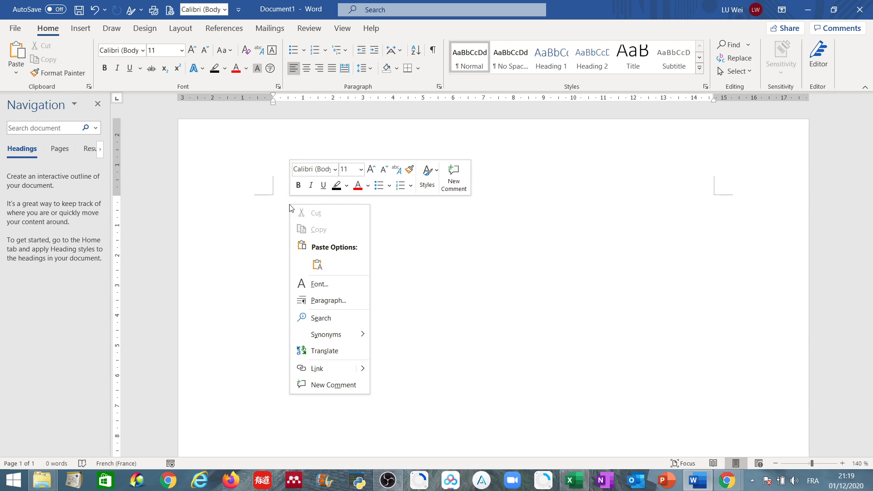
pyautogui.click(311, 264)
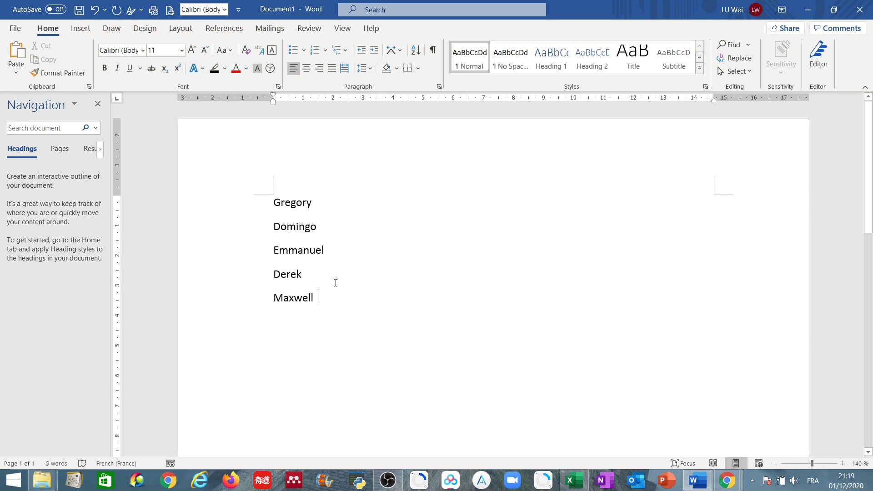
pyautogui.press('BackSpace')
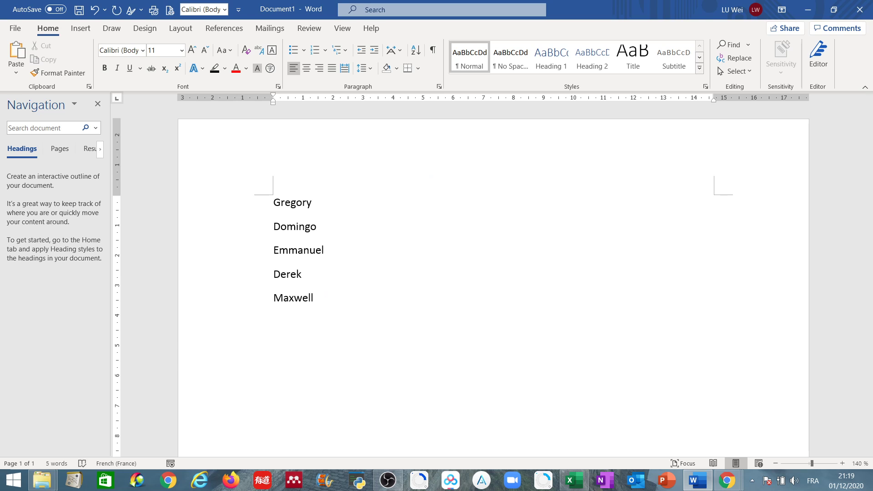
# Return to the name generator in Chrome and try to generate five female first names.
pyautogui.hotkey('alt', 'Tab')
pyautogui.click(179, 352)
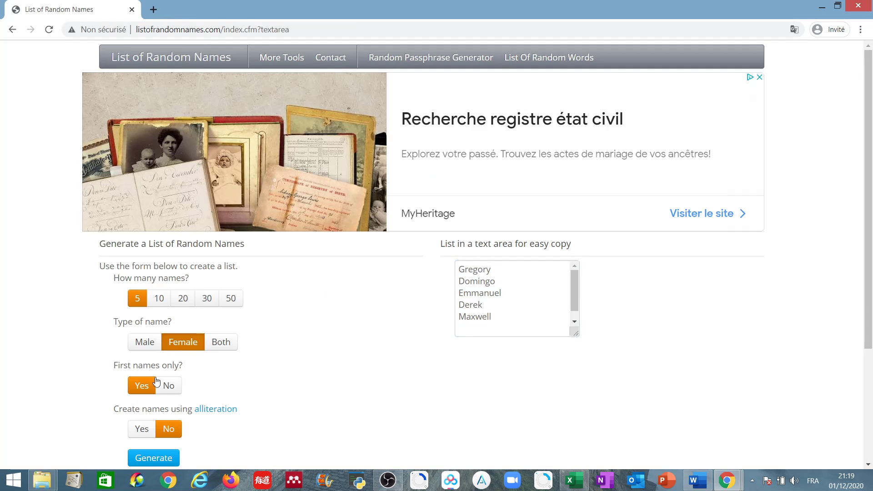
pyautogui.scroll(-1, 141, 433)
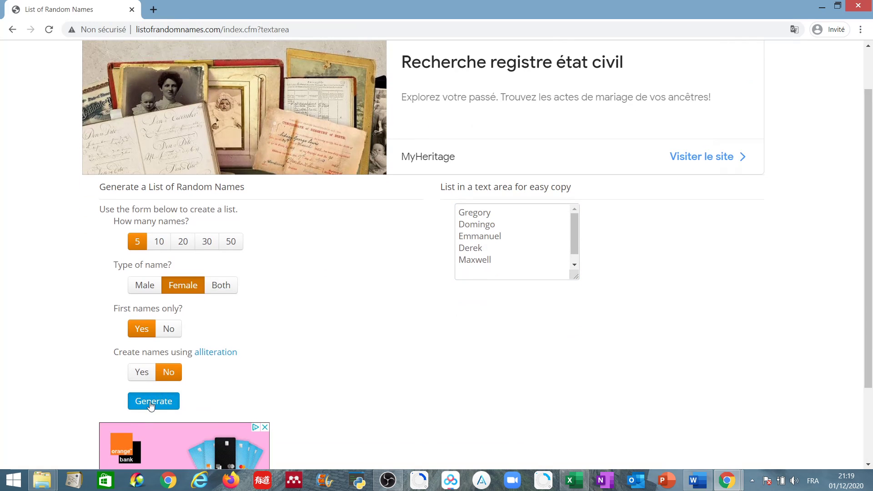
pyautogui.click(152, 403)
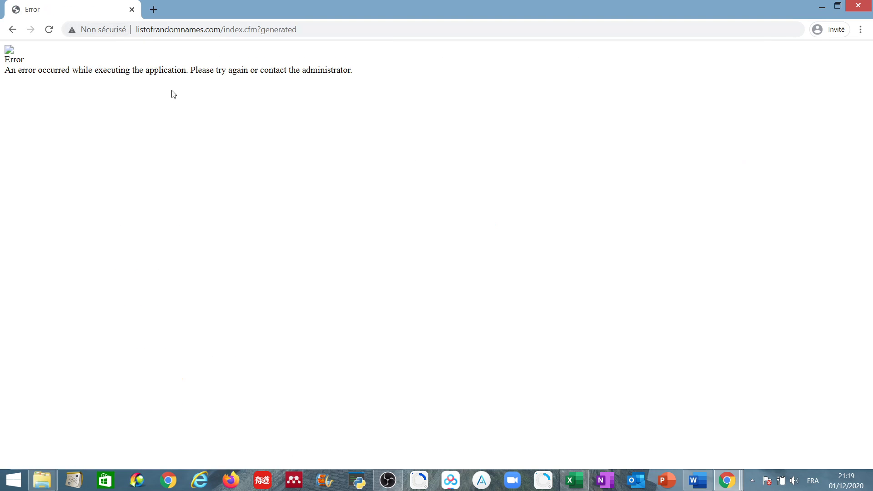
pyautogui.click(13, 29)
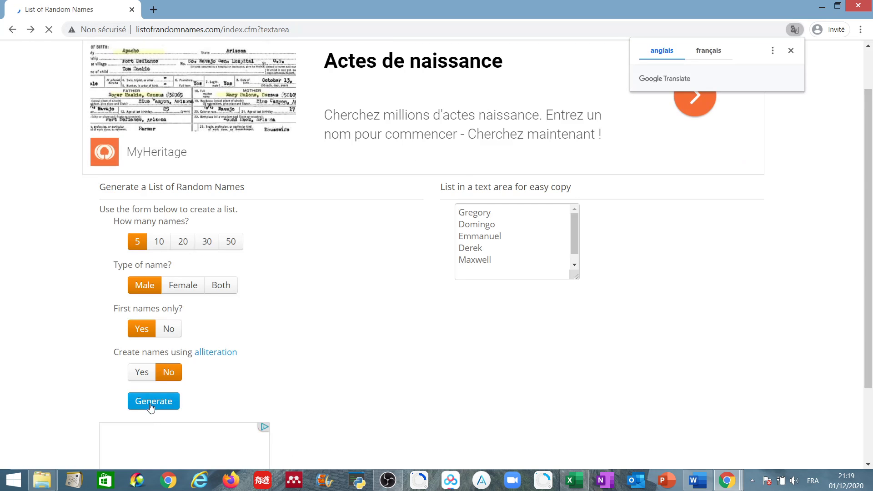
pyautogui.click(152, 404)
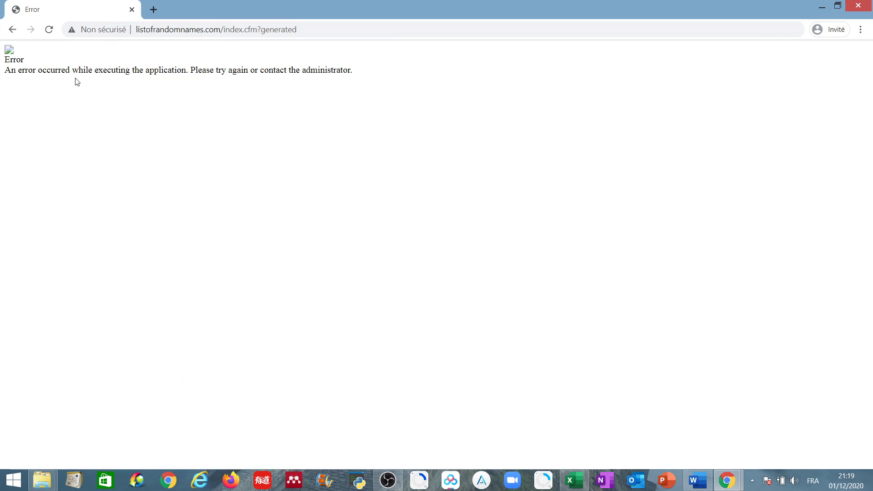
pyautogui.click(13, 29)
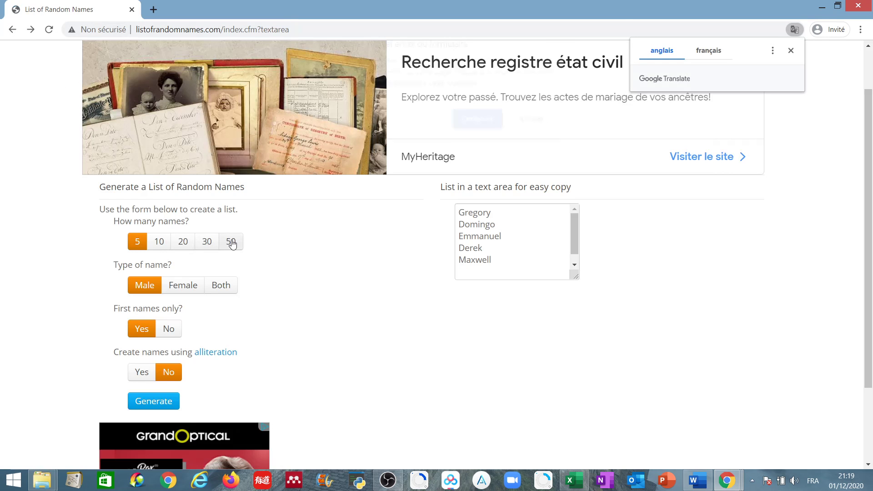
# Set the name type to Female and generate five first names.
pyautogui.click(471, 126)
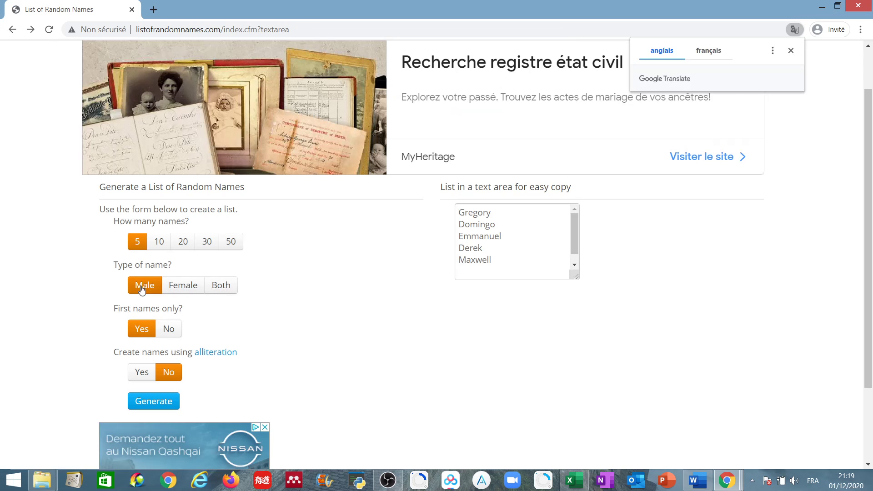
pyautogui.click(173, 285)
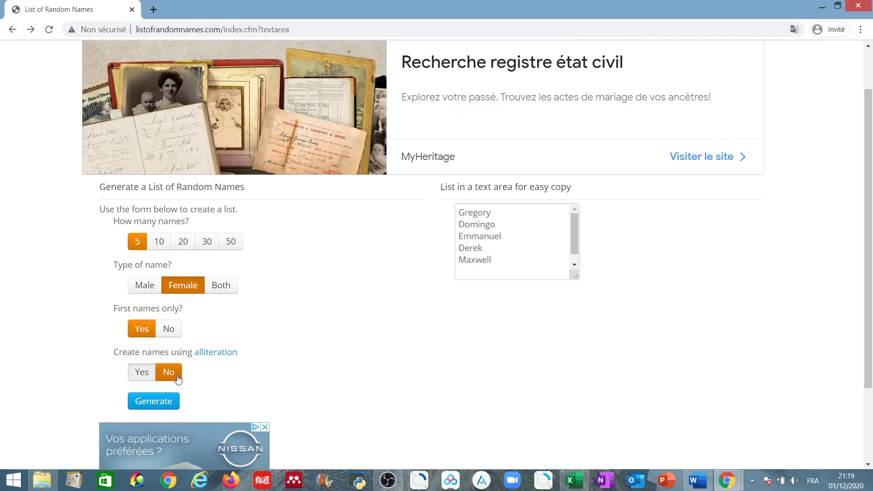
pyautogui.click(164, 403)
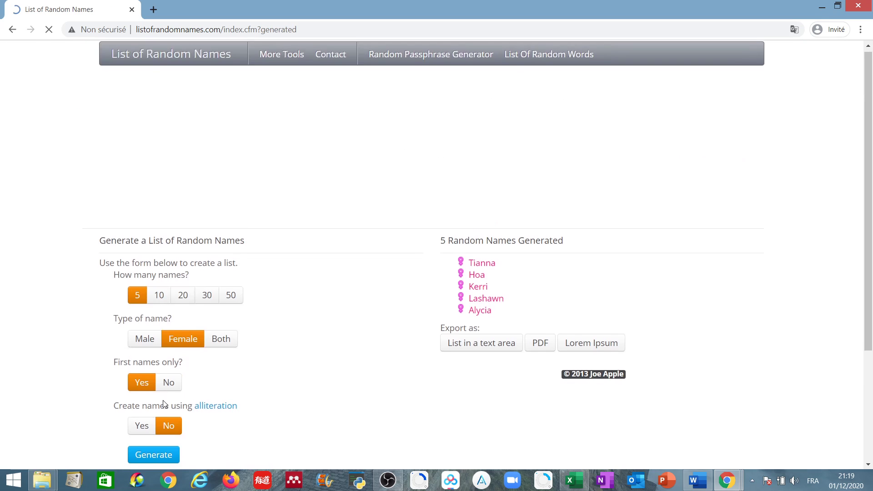
# Copy the five female names from a text area export and paste them below the male names in Word.
pyautogui.click(493, 320)
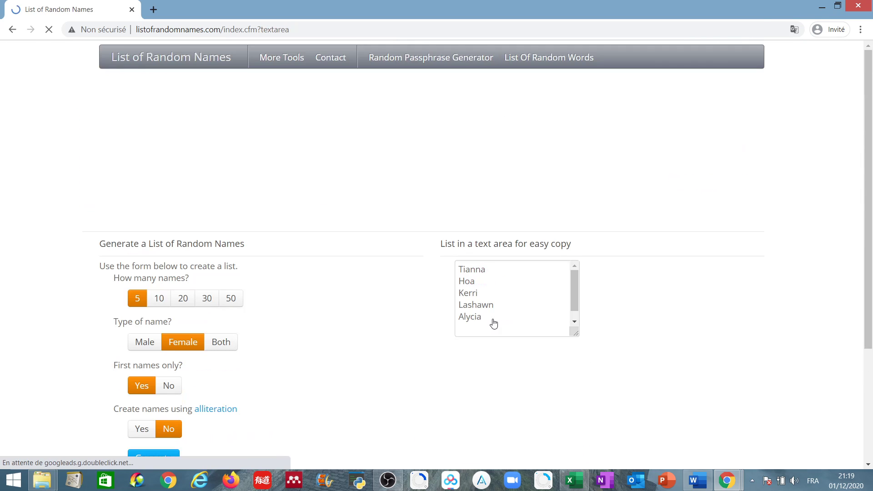
pyautogui.moveTo(493, 323); pyautogui.dragTo(454, 272)
pyautogui.hotkey('ctrl', 'c')
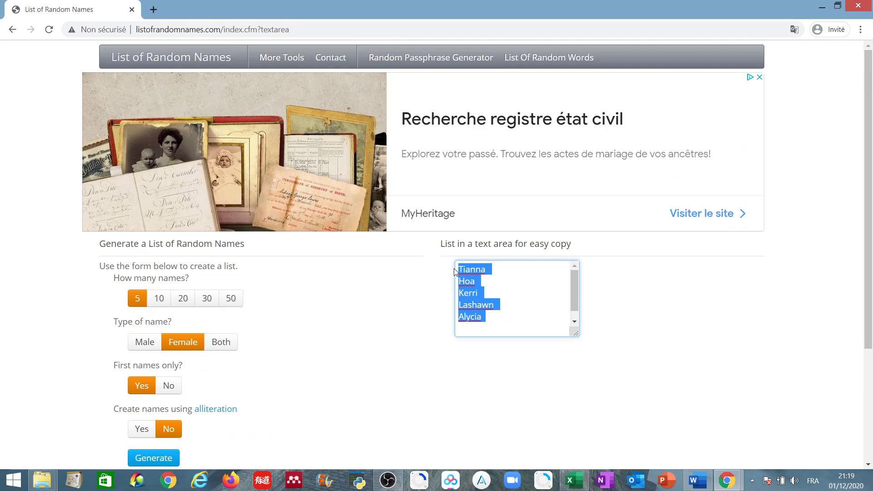
pyautogui.hotkey('alt', 'Tab')
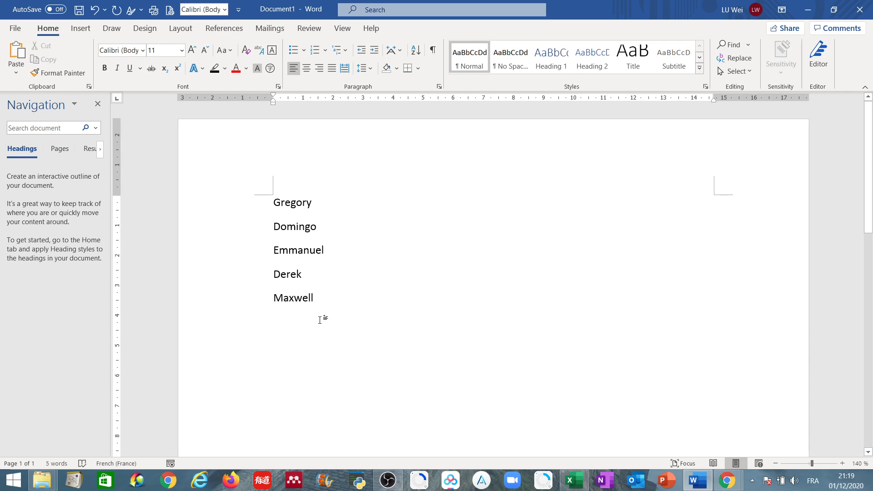
pyautogui.hotkey('ctrl', 'v')
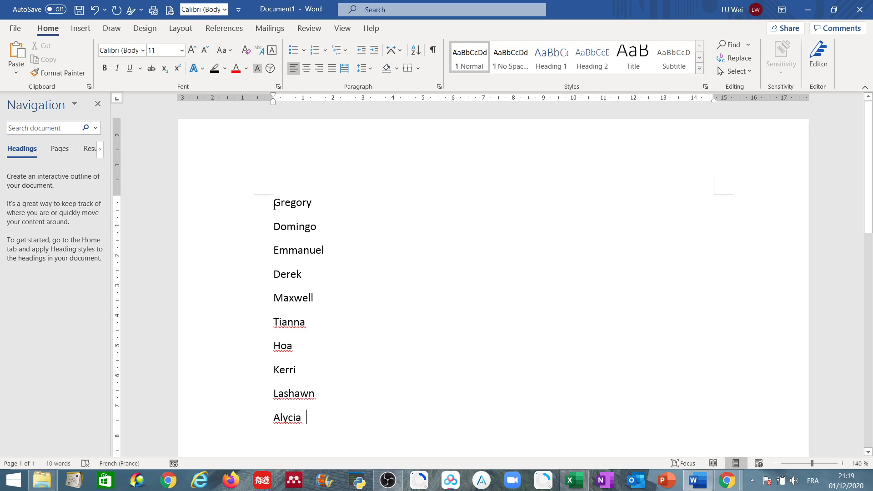
# Convert the ten names in the Word document into a one-column table, separating the text at paragraphs.
pyautogui.moveTo(274, 206); pyautogui.dragTo(307, 426)
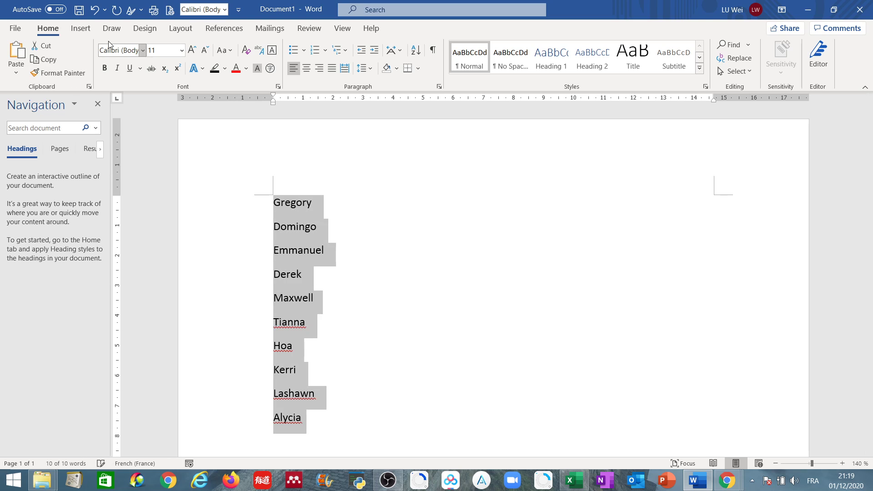
pyautogui.click(81, 28)
pyautogui.click(82, 68)
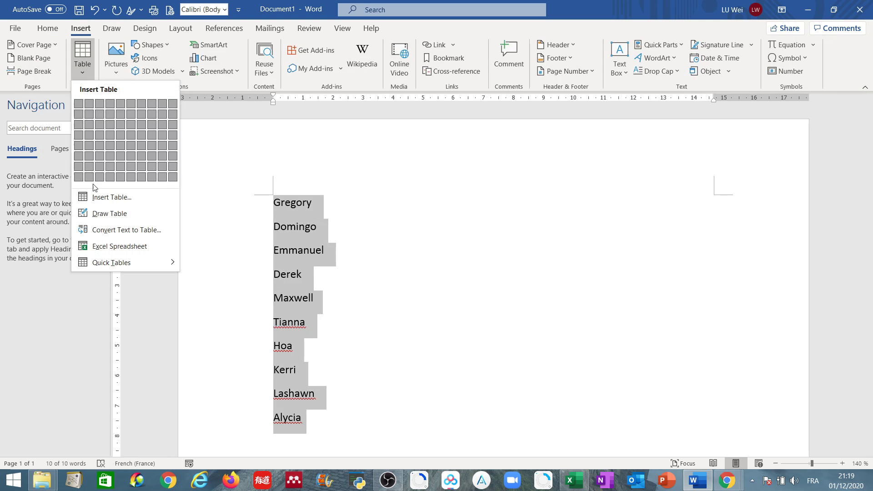
pyautogui.click(113, 232)
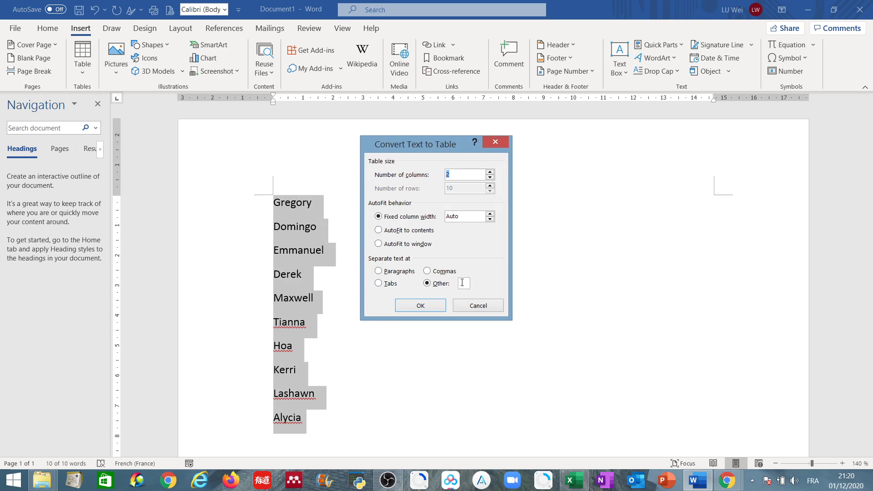
pyautogui.click(491, 177)
pyautogui.click(379, 271)
pyautogui.click(414, 305)
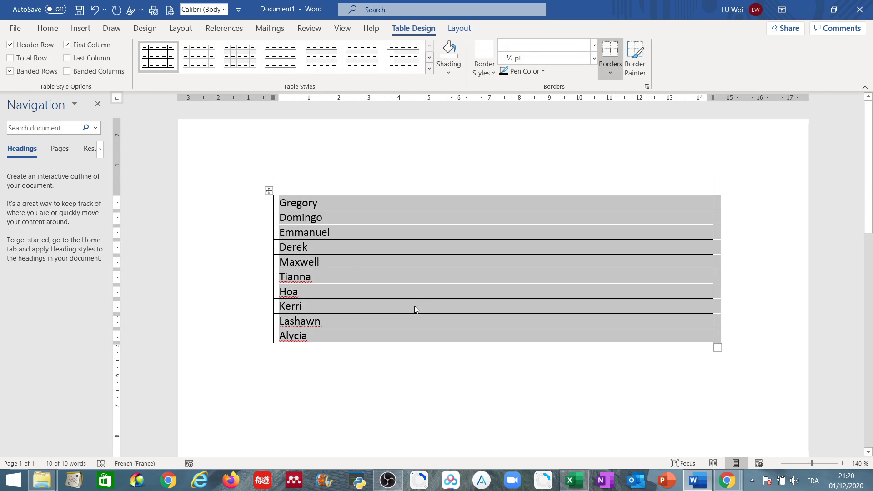
# Copy the ten names from the Word table and paste them under Agent in Excel from B3, matching the destination formatting.
pyautogui.click(348, 262)
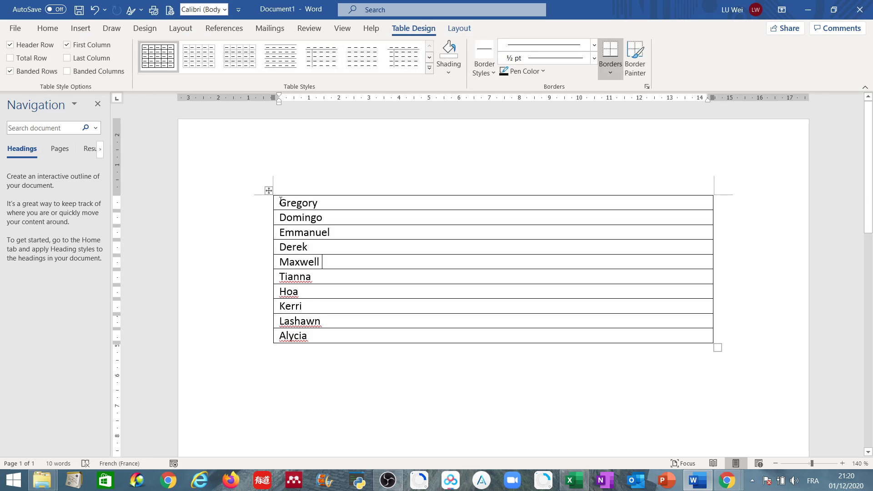
pyautogui.moveTo(281, 202); pyautogui.dragTo(353, 335)
pyautogui.hotkey('ctrl', 'c')
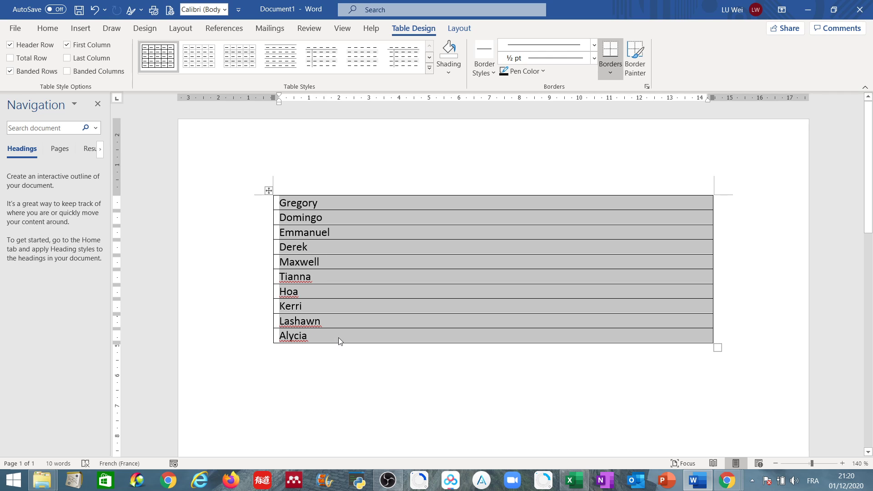
pyautogui.hotkey('alt', 'Tab')
pyautogui.hotkey('alt', 'Tab')
pyautogui.press('Tab')
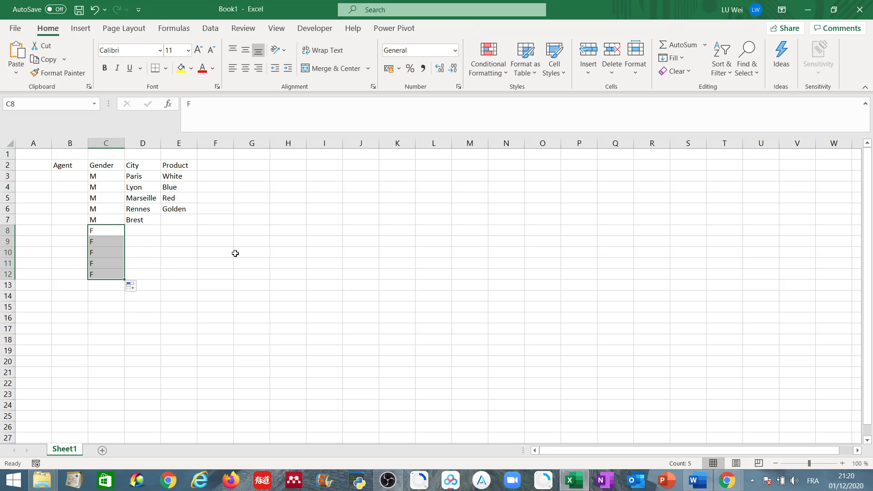
pyautogui.click(63, 178)
pyautogui.rightClick(63, 177)
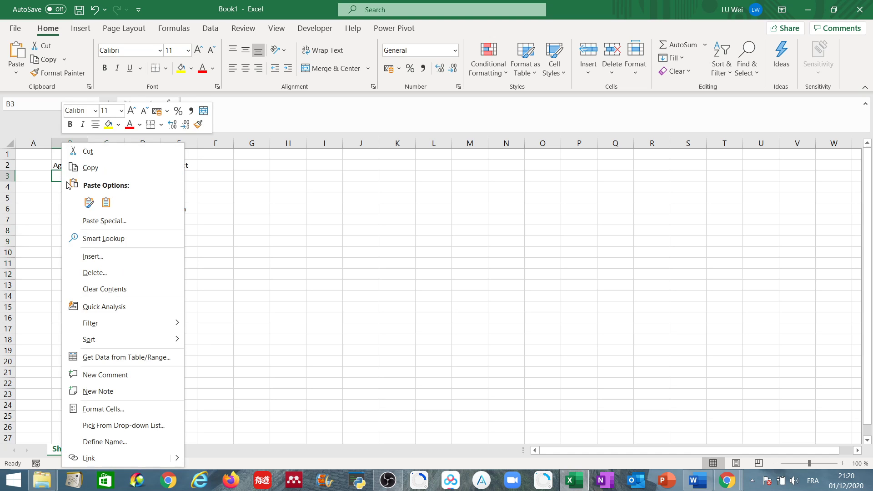
pyautogui.click(109, 210)
pyautogui.click(214, 271)
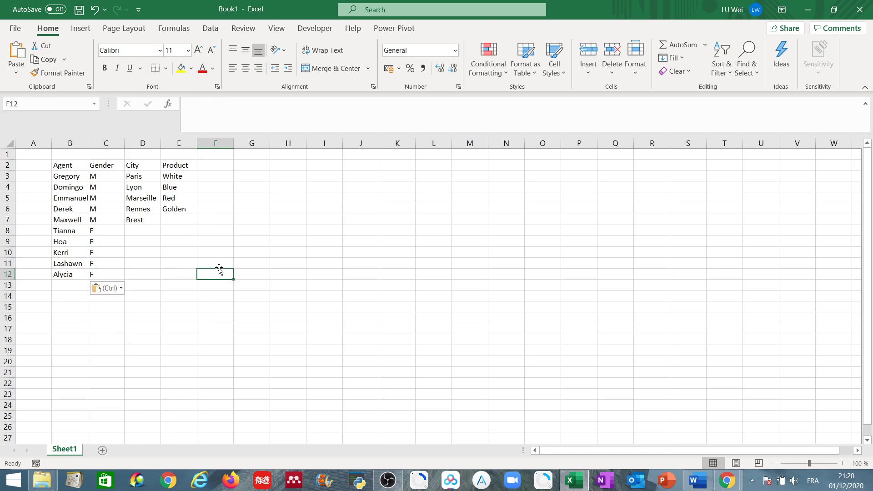
# Rename Sheet1 as "Information Of Company".
pyautogui.doubleClick(73, 450)
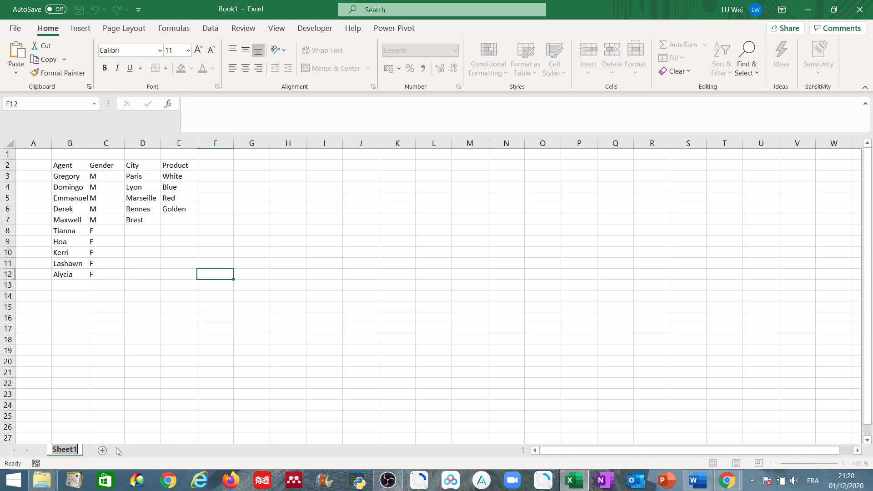
pyautogui.write('Information')
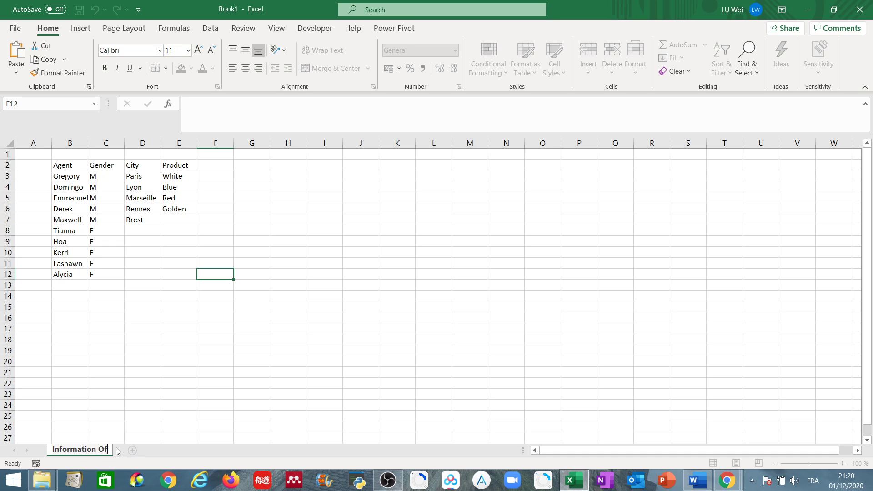
pyautogui.write('Of Company')
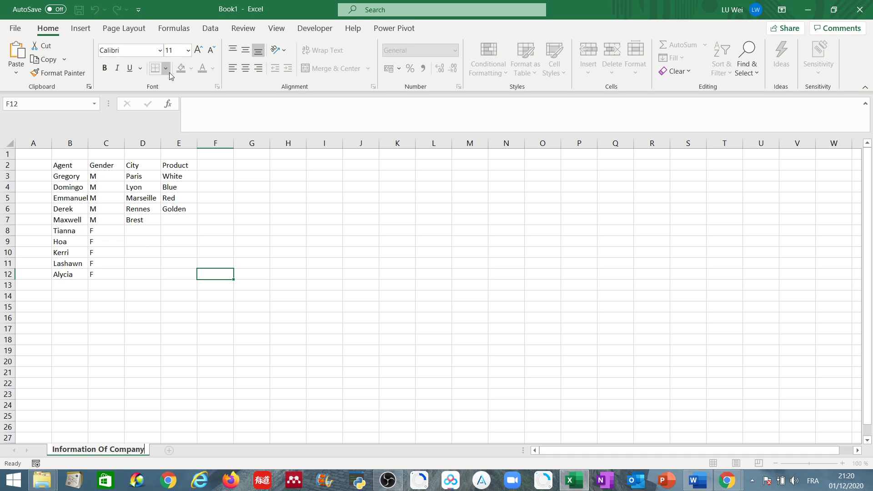
pyautogui.click(254, 196)
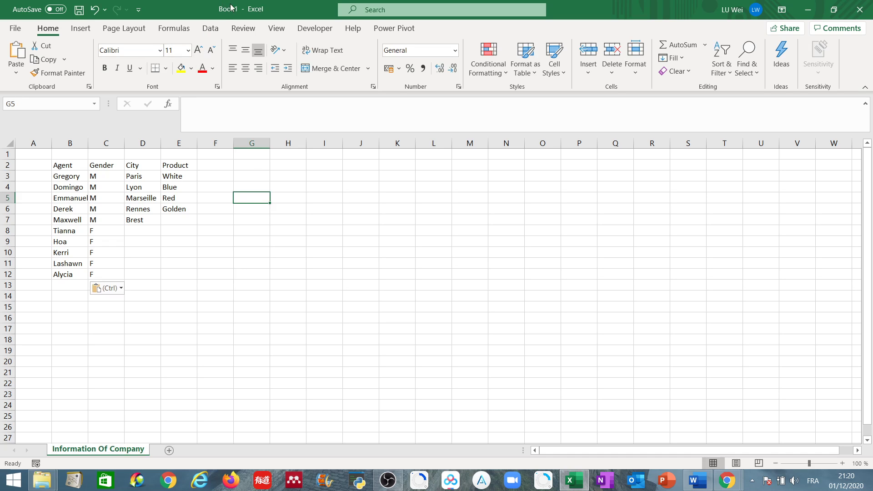
# Start saving the workbook and choose the My Preparation folder as its location.
pyautogui.click(172, 200)
pyautogui.hotkey('ctrl', 's')
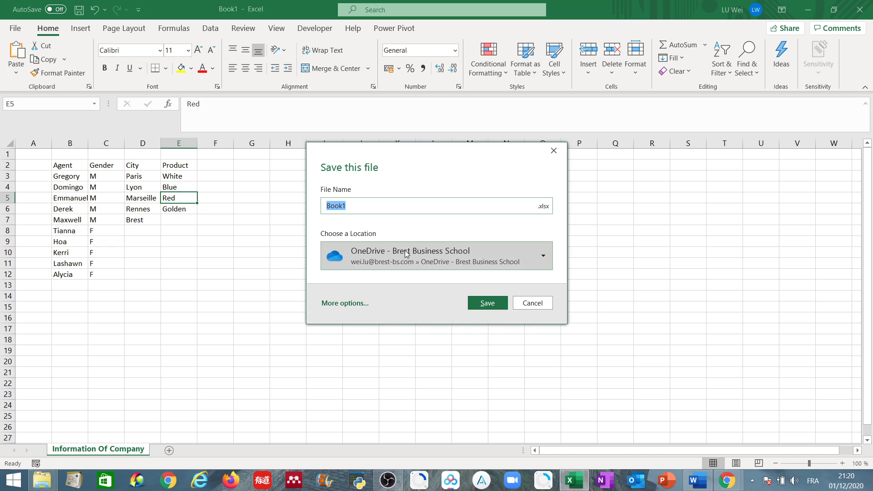
pyautogui.click(425, 252)
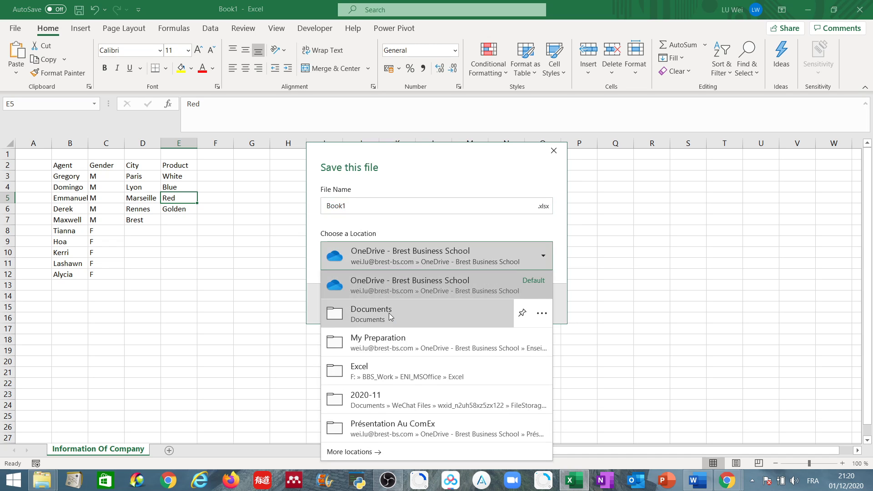
pyautogui.click(392, 342)
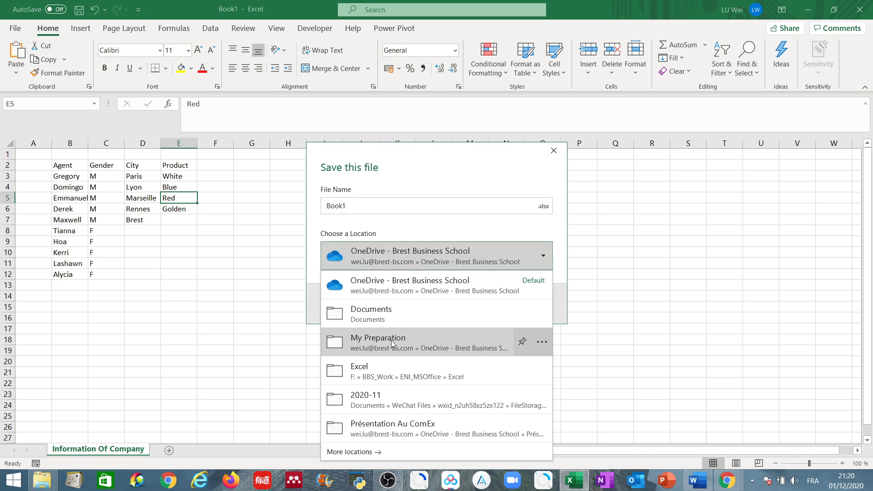
# Name the workbook DealsList_Subtitle_PivotTable and save it.
pyautogui.click(358, 206)
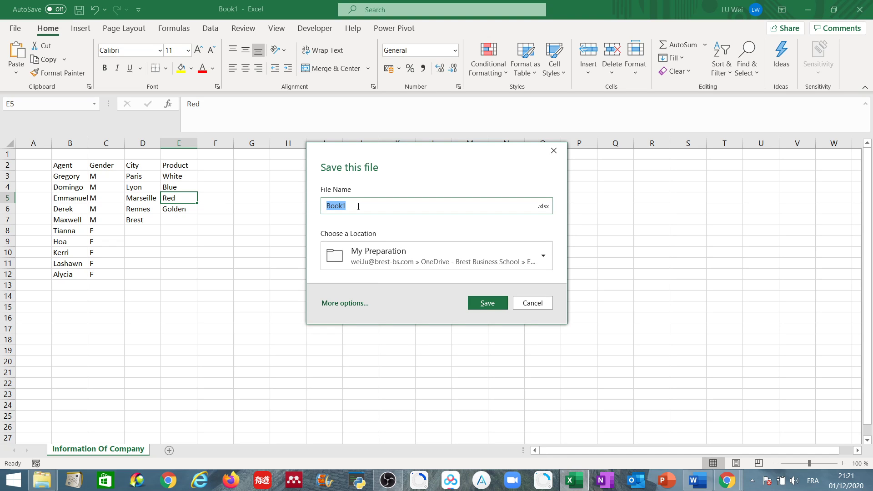
pyautogui.write('Dta')
pyautogui.press('BackSpace')
pyautogui.press('BackSpace')
pyautogui.write('at')
pyautogui.press('BackSpace')
pyautogui.press('BackSpace')
pyautogui.write('ealsList_Subtitle_T')
pyautogui.press('BackSpace')
pyautogui.write('Pivot')
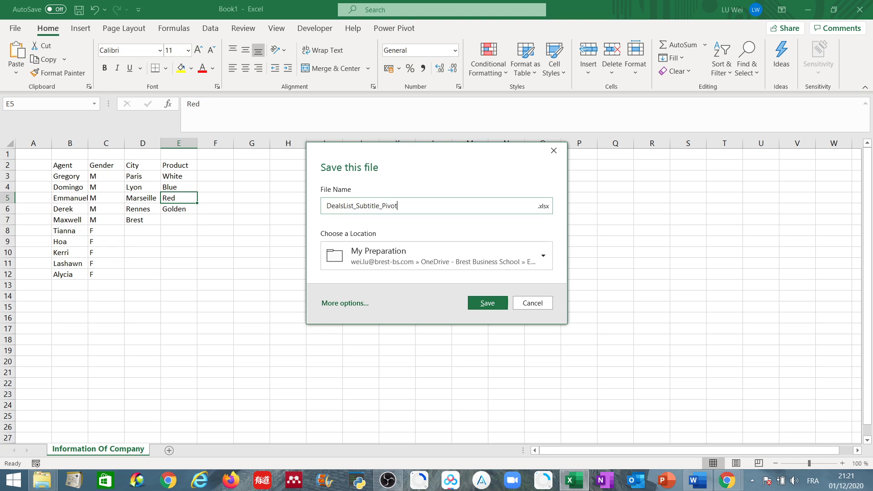
pyautogui.write('table')
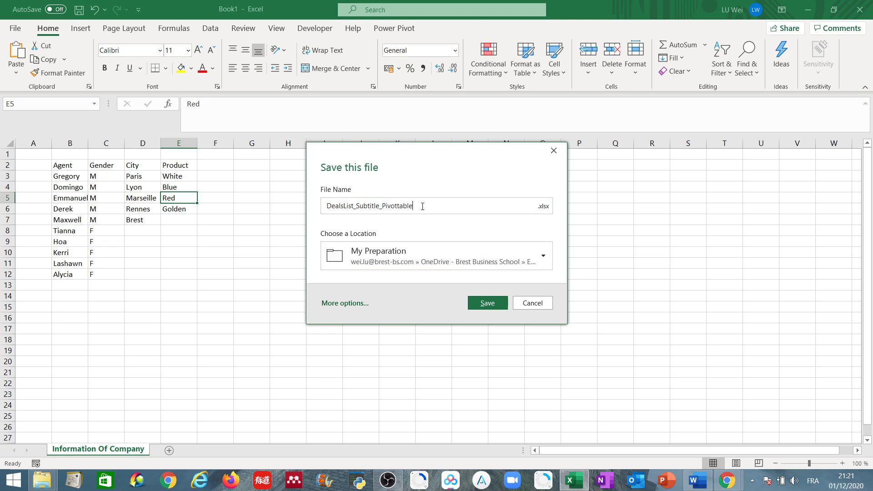
pyautogui.moveTo(396, 206); pyautogui.dragTo(400, 206)
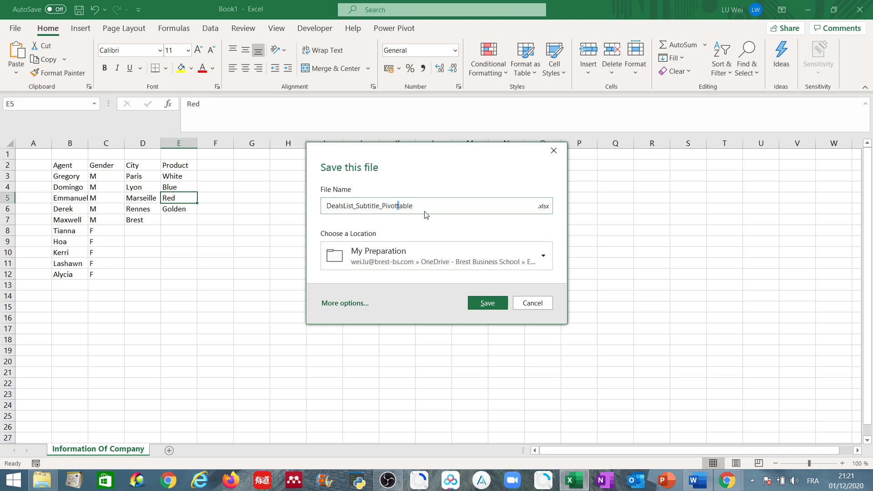
pyautogui.write('T')
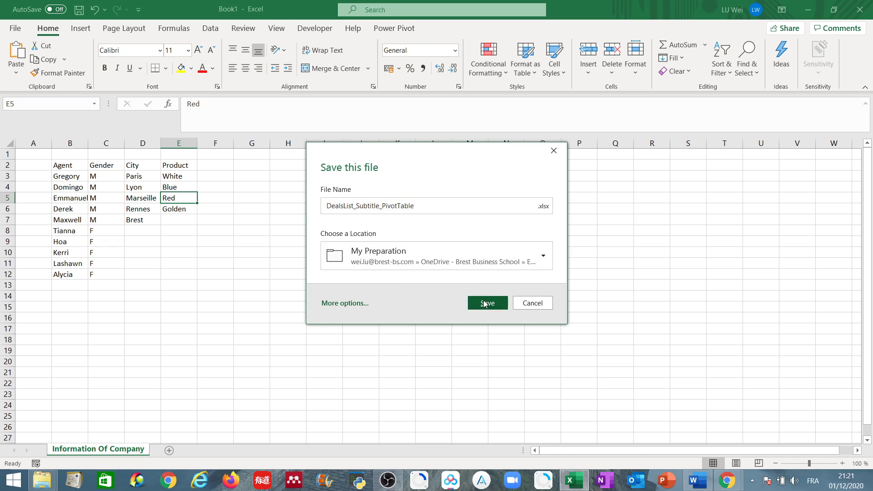
pyautogui.click(485, 302)
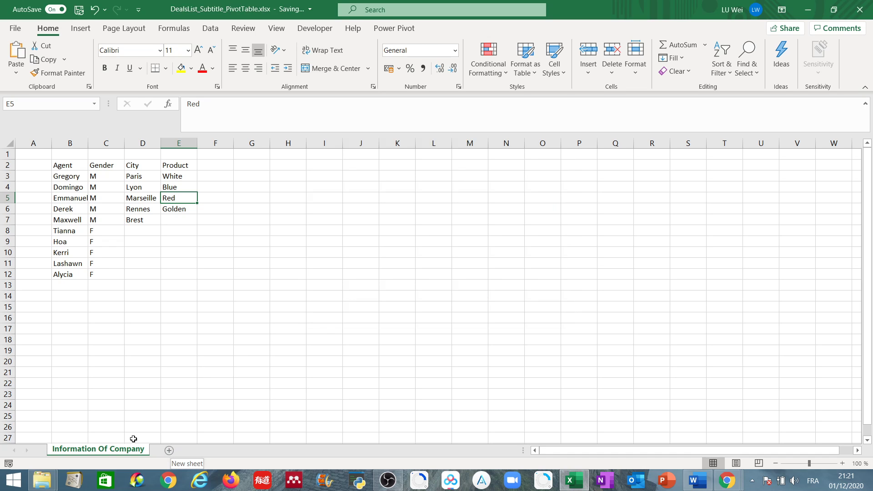
# Add a new sheet, merge and center B1:G1, and enter the title "List of deals" there.
pyautogui.click(170, 452)
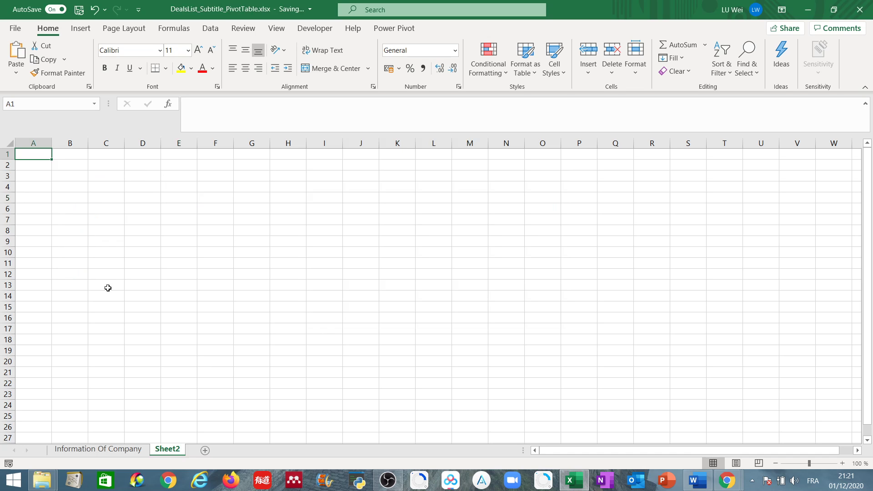
pyautogui.click(58, 154)
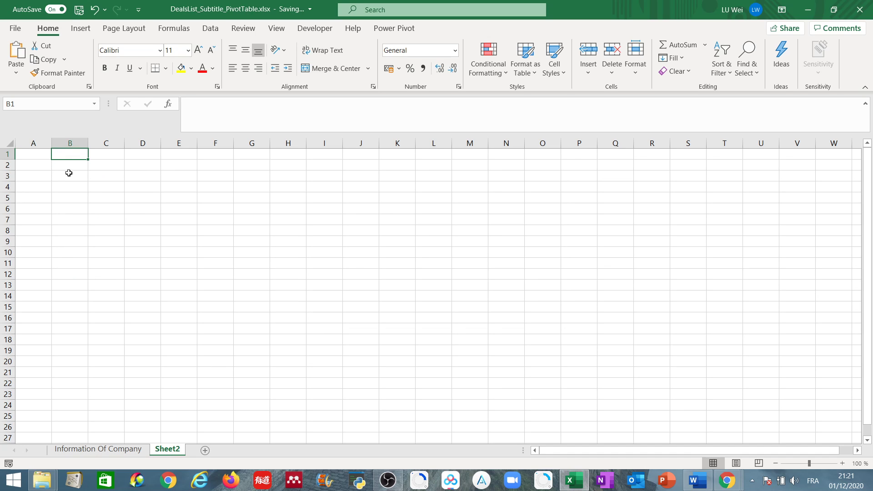
pyautogui.moveTo(74, 154); pyautogui.dragTo(247, 153)
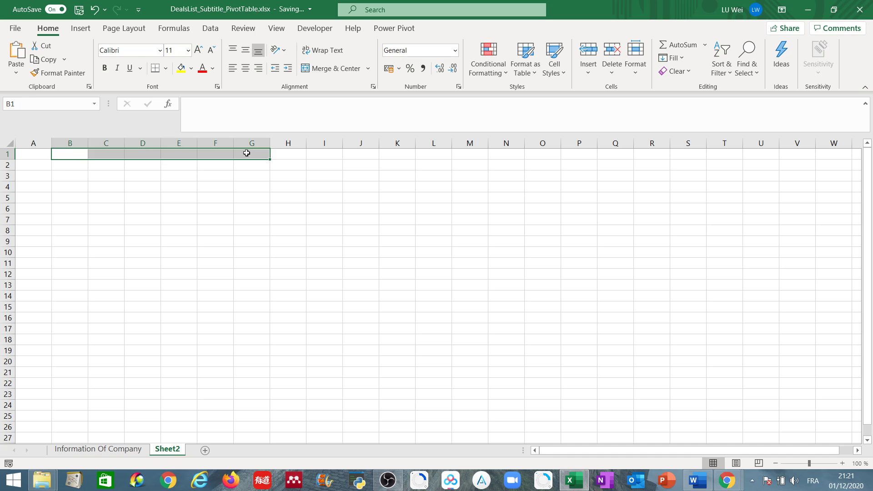
pyautogui.click(330, 68)
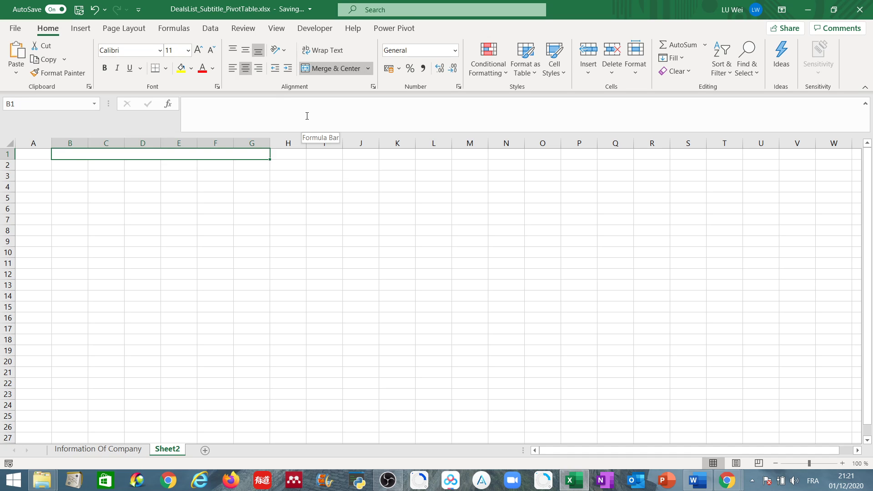
pyautogui.write('List of ')
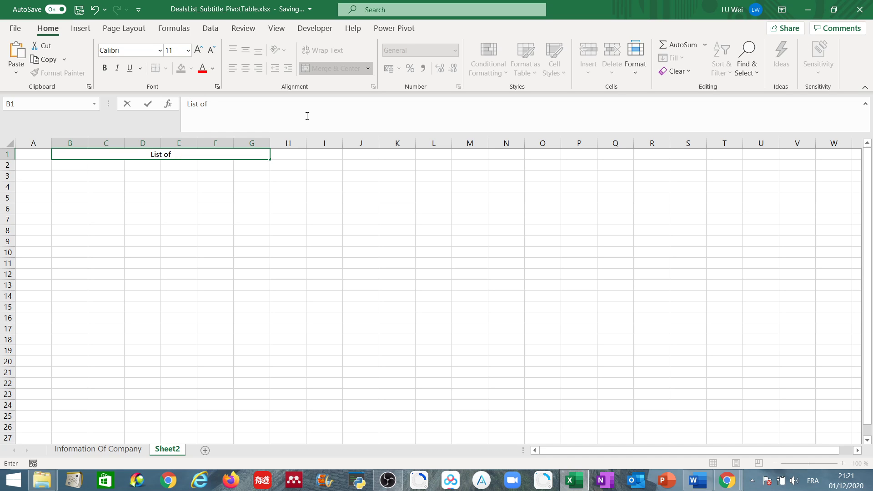
pyautogui.write('deals')
pyautogui.press('Return')
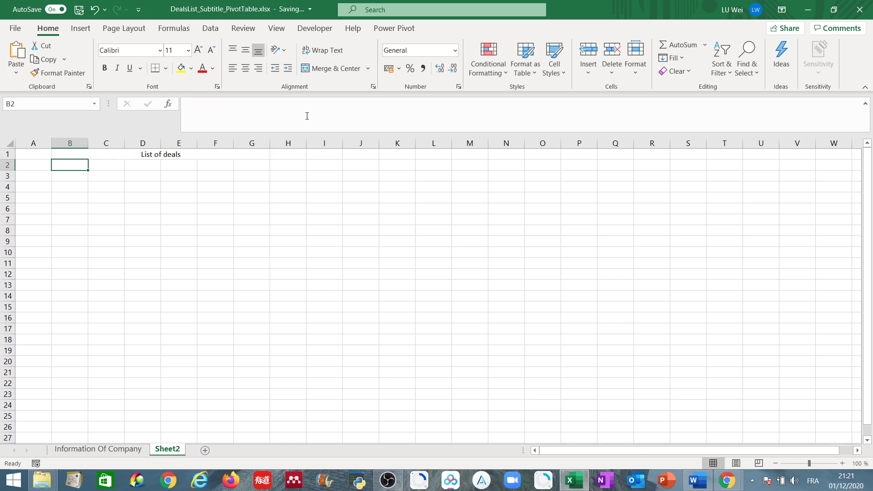
# Narrow column A slightly and enter the headers Date, City and Product in B2:D2.
pyautogui.moveTo(52, 144); pyautogui.dragTo(41, 144)
pyautogui.doubleClick(55, 166)
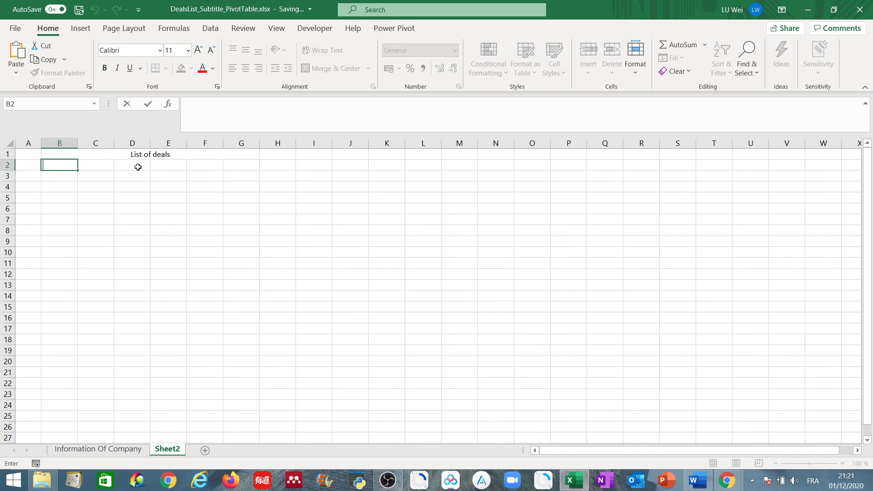
pyautogui.write('Date')
pyautogui.press('Tab')
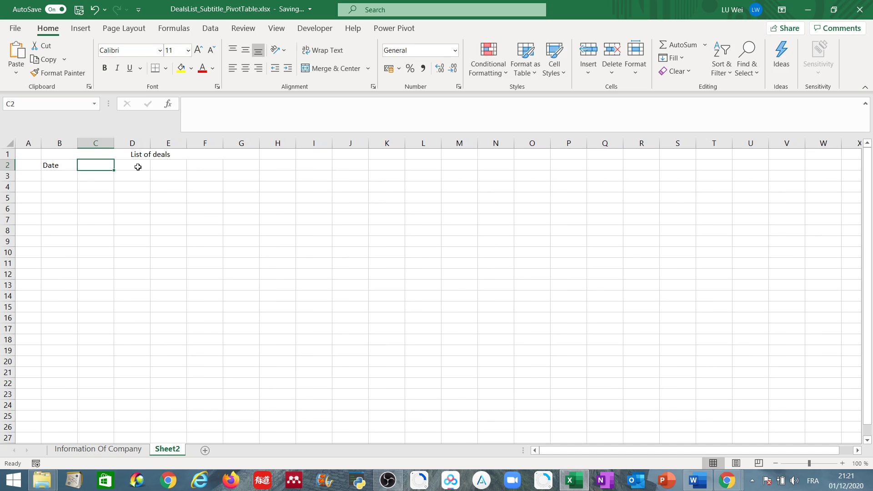
pyautogui.write('City')
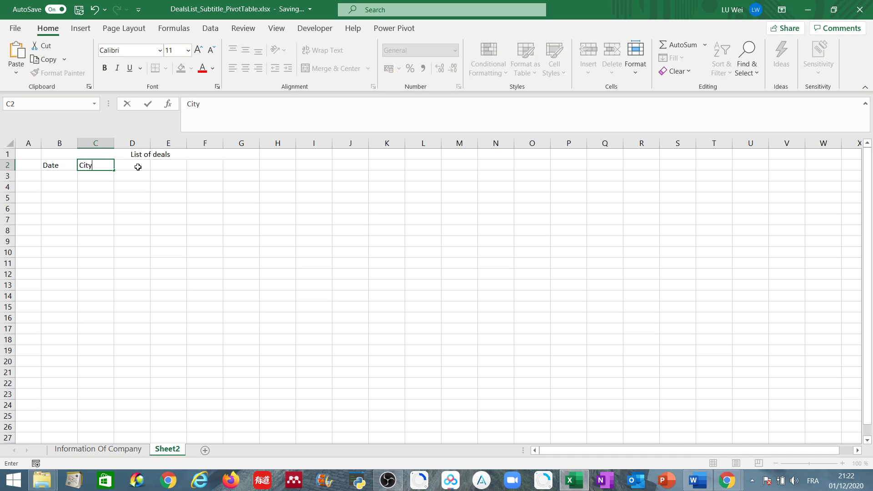
pyautogui.press('Tab')
pyautogui.write('Pro')
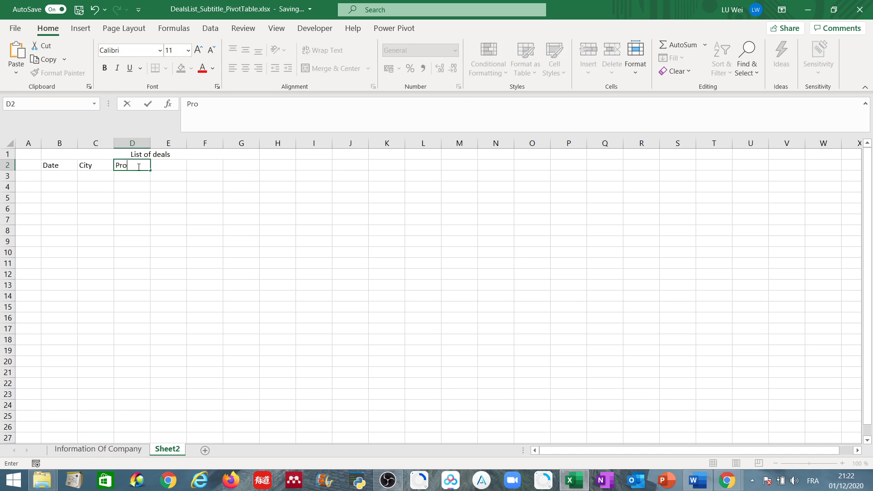
pyautogui.write('duct')
pyautogui.press('Tab')
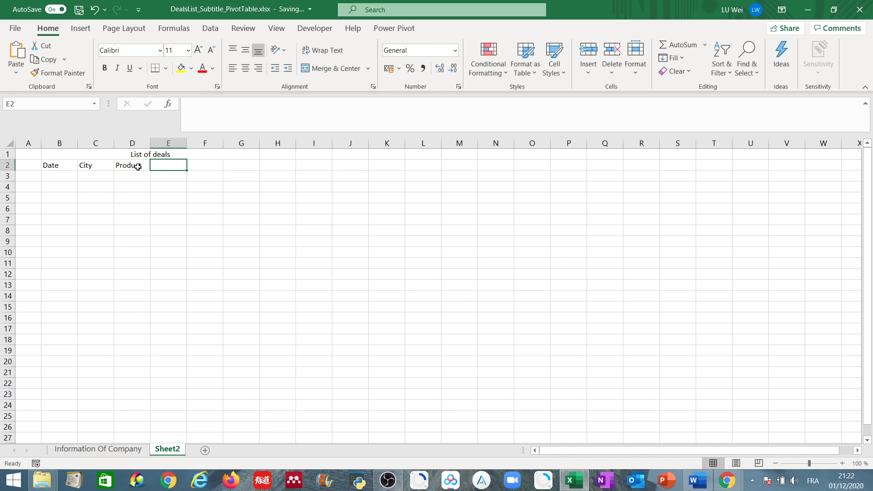
# Enter the headers Revenu, Agent and Gender in E2:G2.
pyautogui.write('Re')
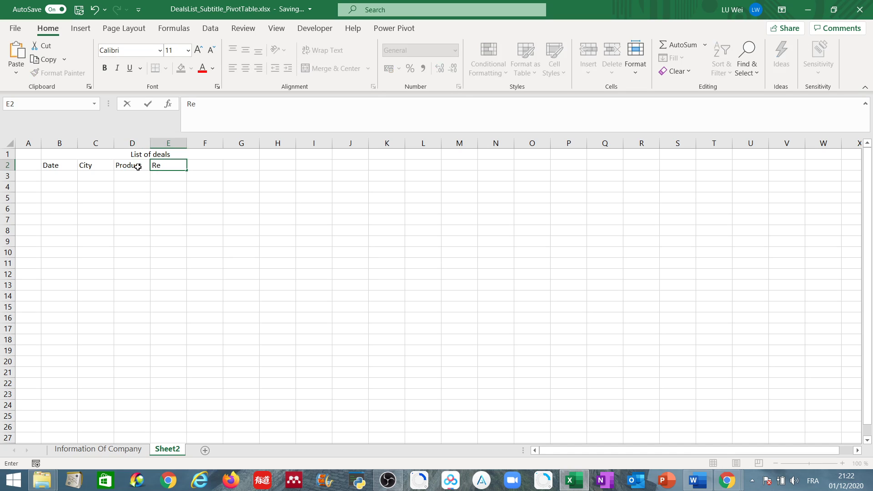
pyautogui.write('venu')
pyautogui.press('Tab')
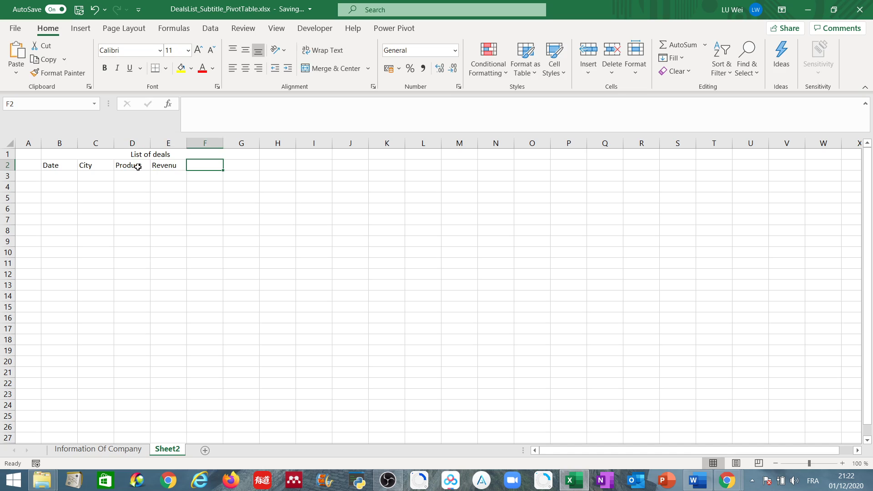
pyautogui.write('Agent')
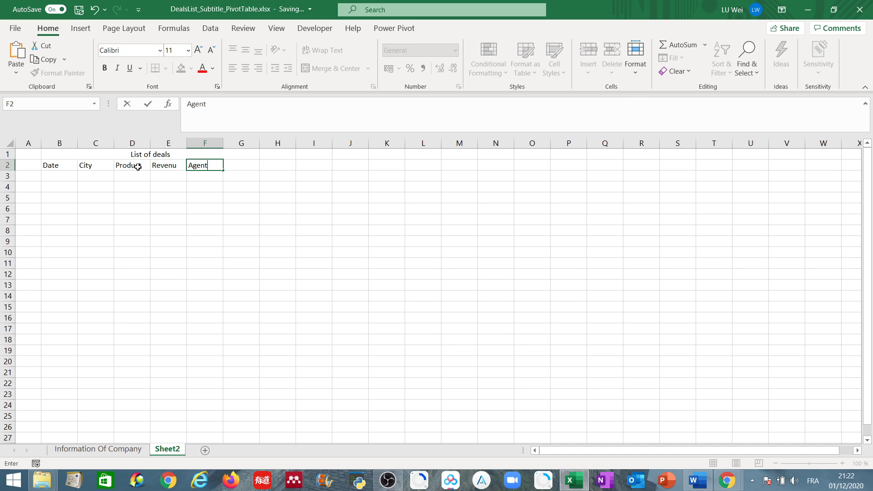
pyautogui.press('Tab')
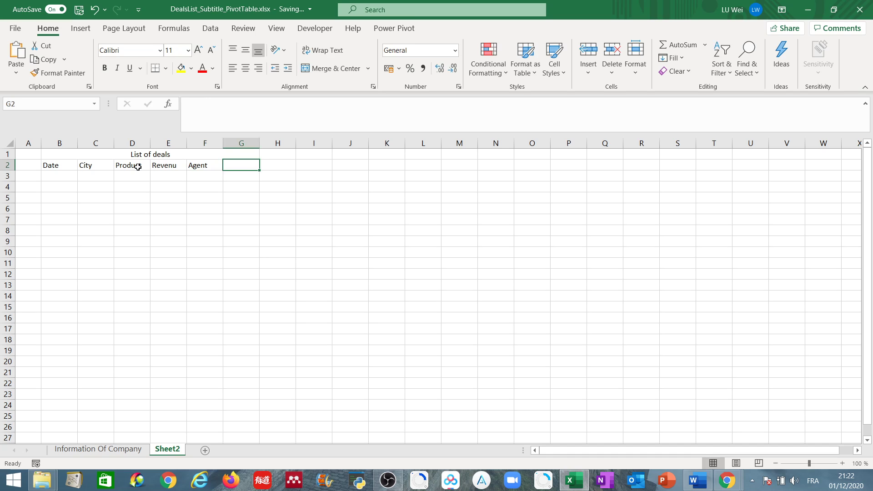
pyautogui.write('Gender')
pyautogui.press('Return')
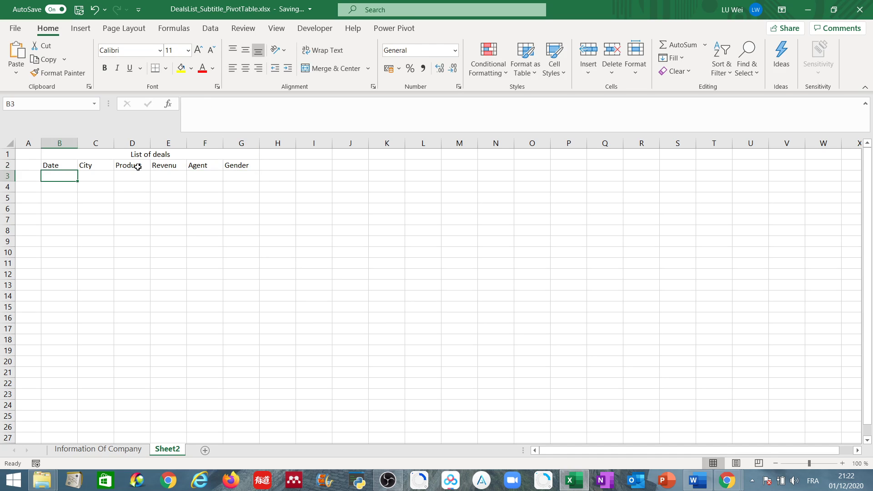
# Enlarge the font of the "List of deals" title by four size increments.
pyautogui.doubleClick(52, 176)
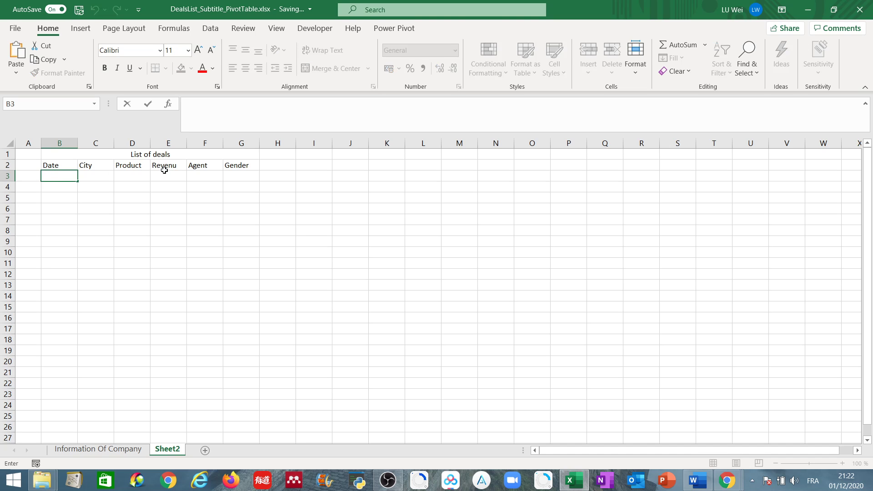
pyautogui.click(133, 156)
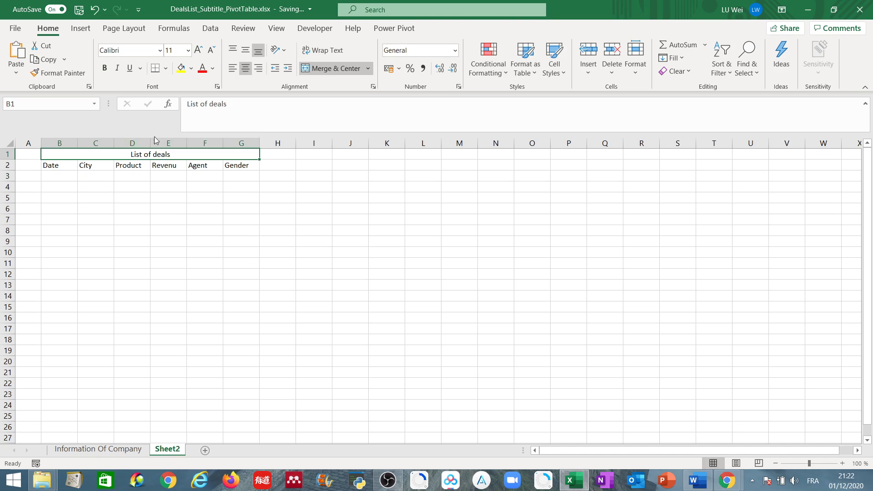
pyautogui.click(199, 51)
pyautogui.click(200, 51)
pyautogui.click(200, 51)
pyautogui.click(199, 51)
# Widen column B and enter =RANDBETWEEN(DATE(2016, 1, 1), DATE(2020, 12, 31)) in B3.
pyautogui.click(59, 184)
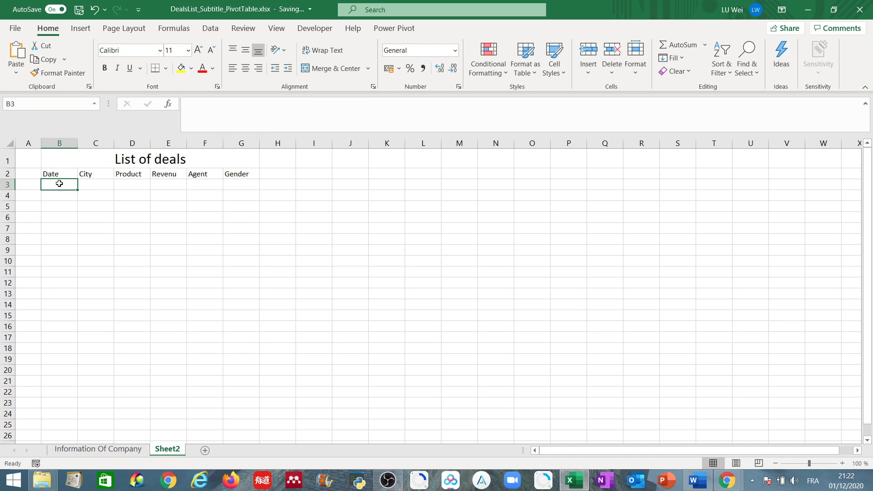
pyautogui.moveTo(78, 142); pyautogui.dragTo(100, 143)
pyautogui.write('=')
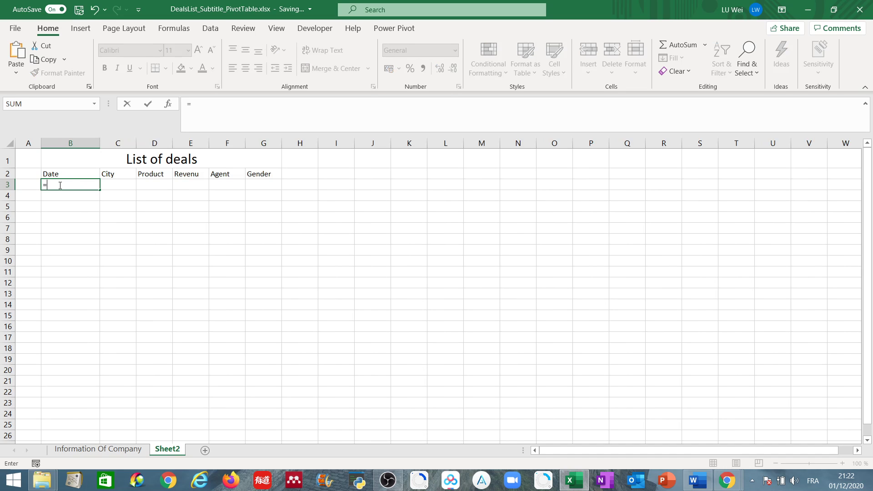
pyautogui.write('Rand')
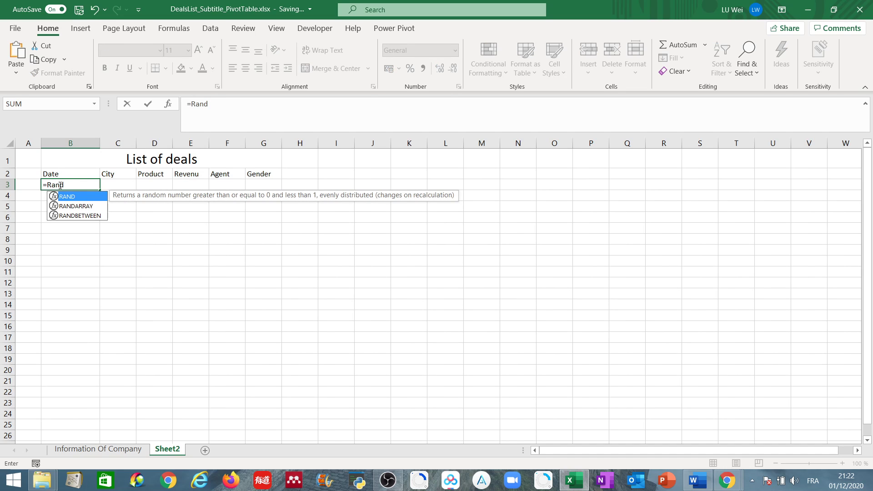
pyautogui.doubleClick(80, 215)
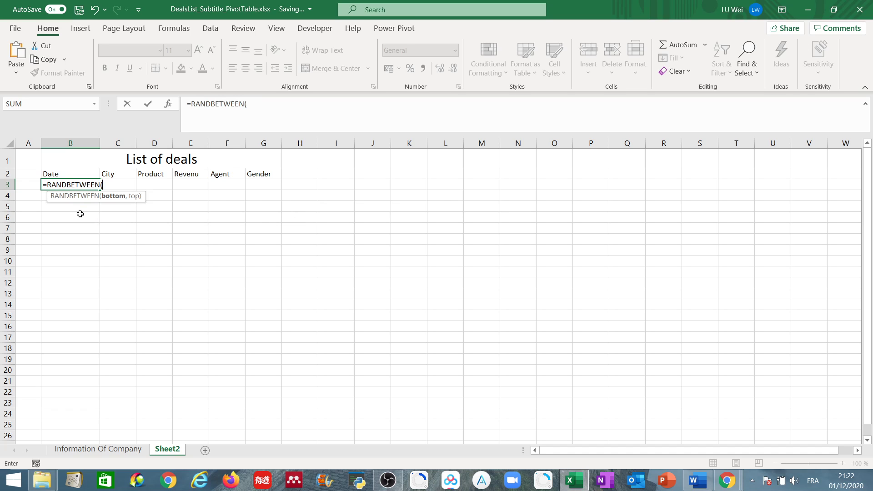
pyautogui.write('Date(')
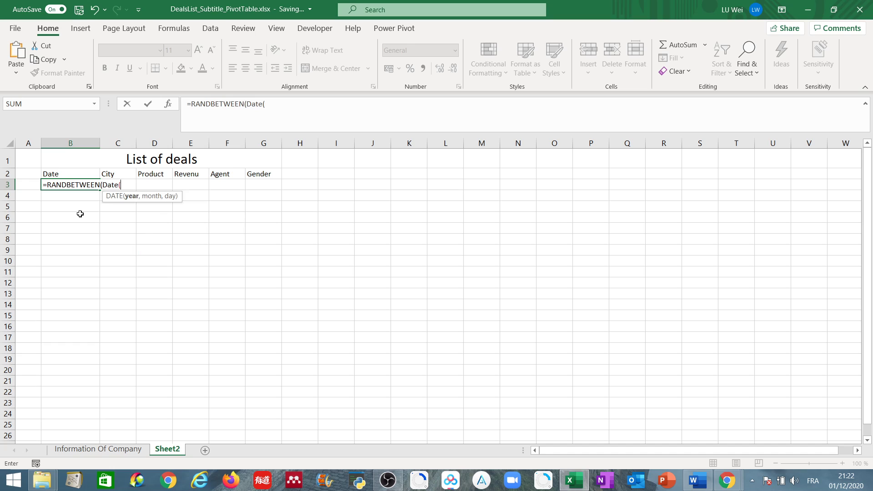
pyautogui.write('2016, ')
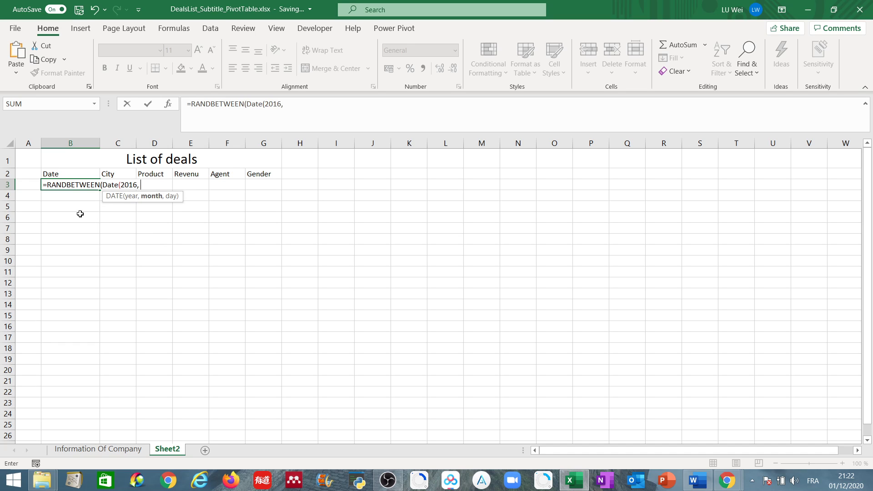
pyautogui.write('1, 1), ')
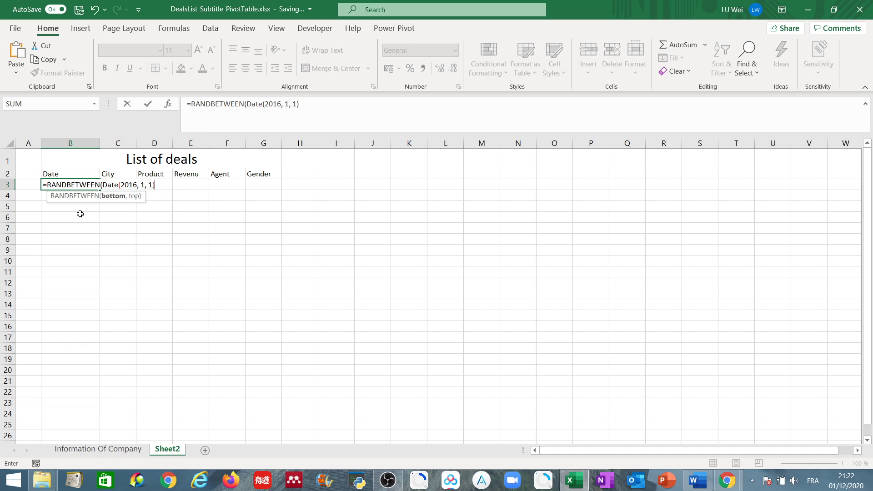
pyautogui.write('Date(')
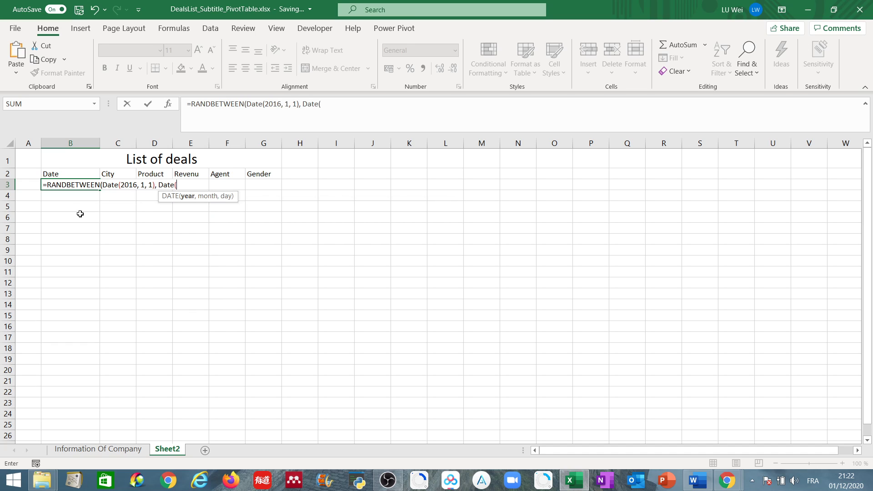
pyautogui.write('2020, 12')
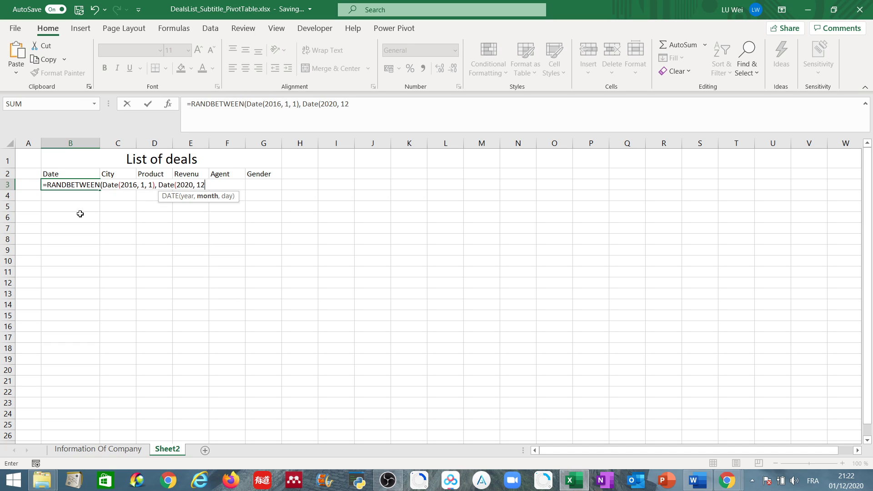
pyautogui.write(', 31)')
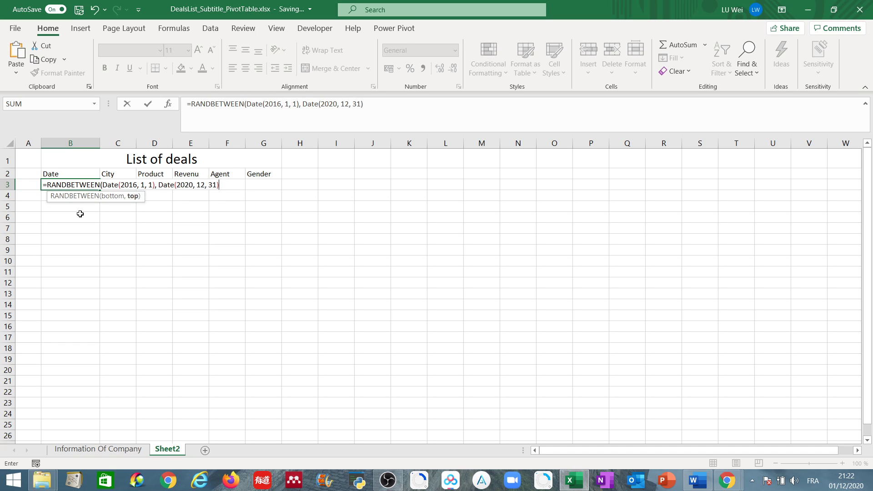
pyautogui.write(')')
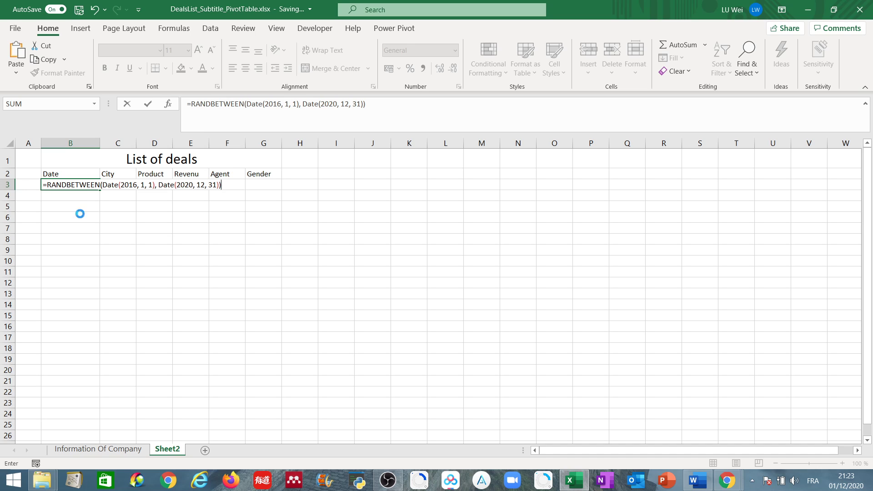
pyautogui.press('Return')
# Format cell B3 as a date using the 2012-03-14 type.
pyautogui.rightClick(88, 184)
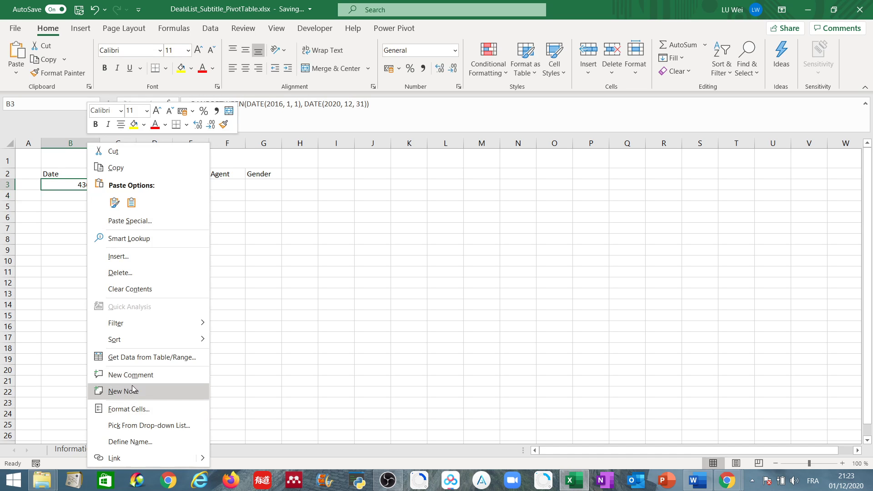
pyautogui.click(137, 409)
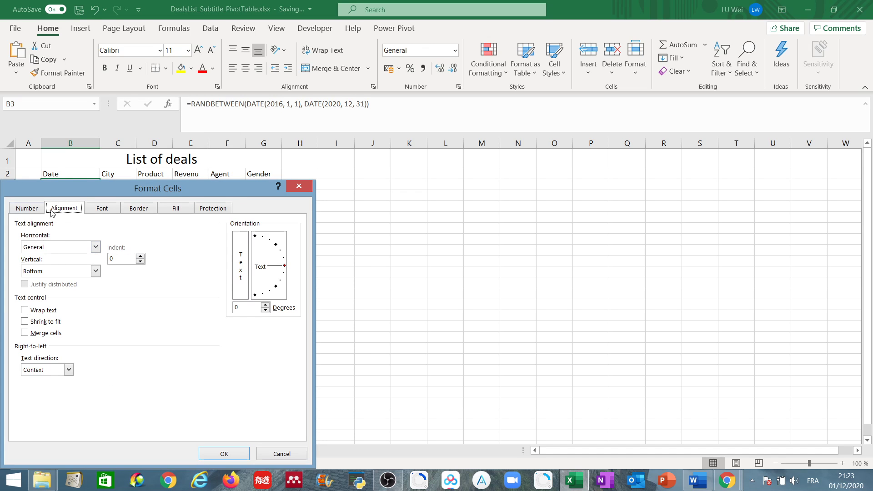
pyautogui.click(30, 209)
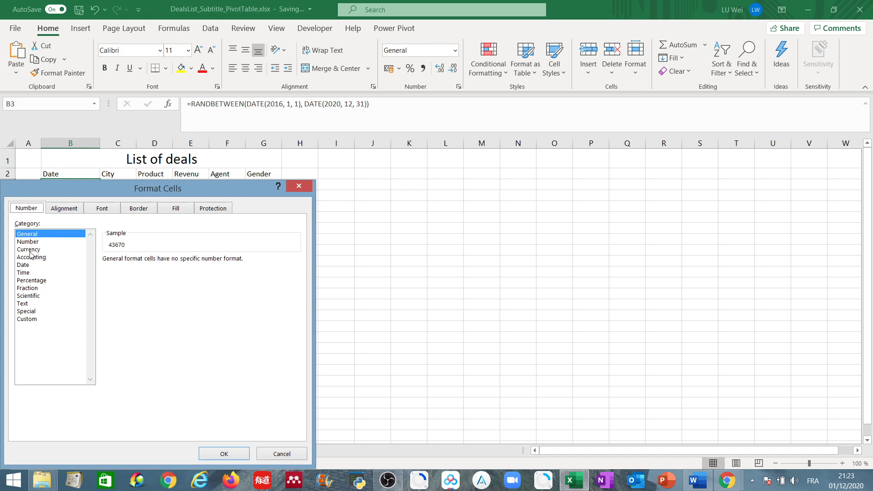
pyautogui.click(33, 267)
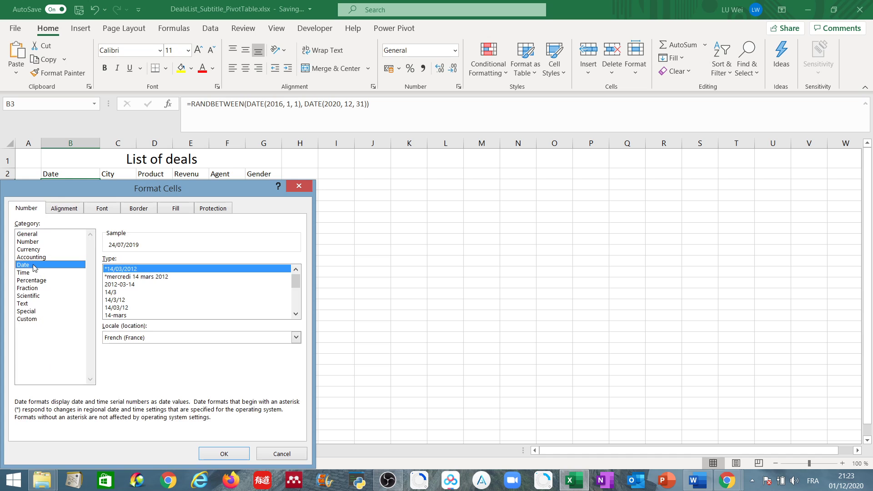
pyautogui.click(227, 453)
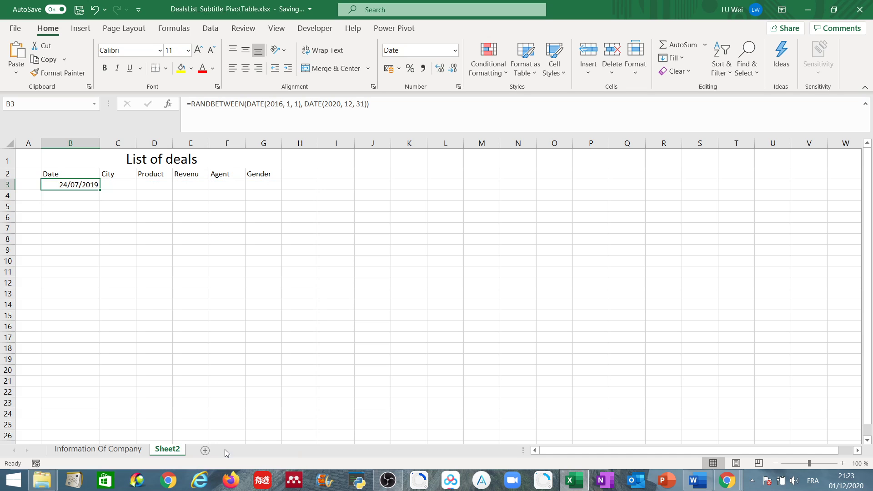
pyautogui.rightClick(69, 183)
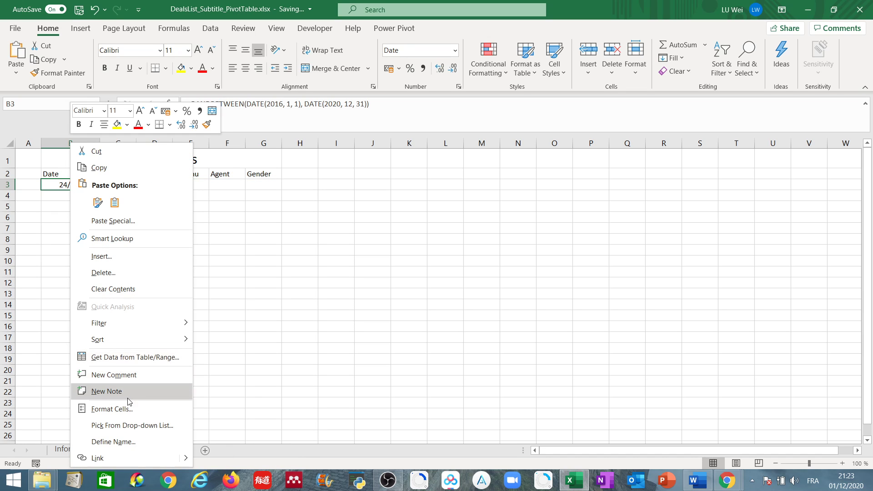
pyautogui.click(120, 408)
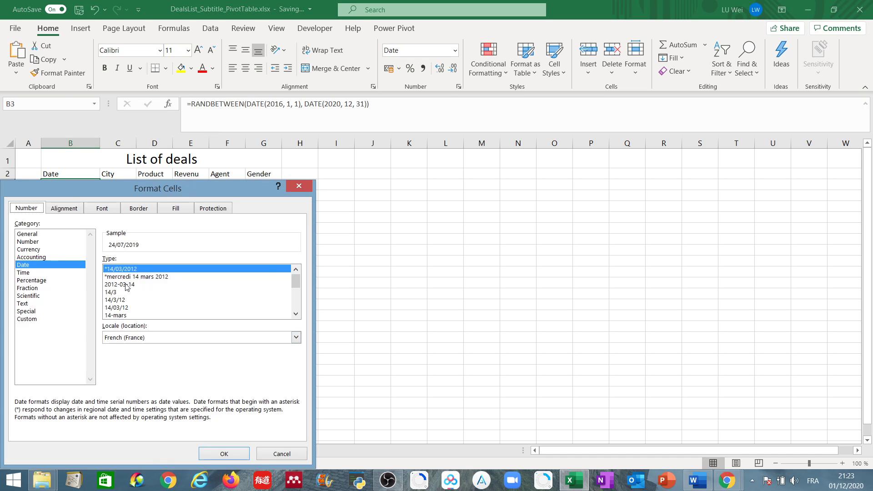
pyautogui.click(129, 285)
pyautogui.click(220, 455)
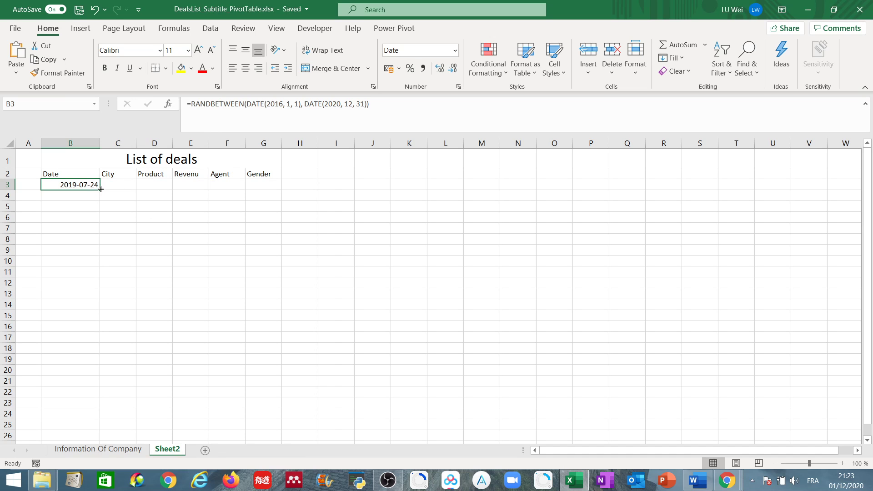
# Fill the random date formula from B3 down column B to row 734.
pyautogui.moveTo(100, 188); pyautogui.dragTo(108, 264)
pyautogui.scroll(17, 370, 361)
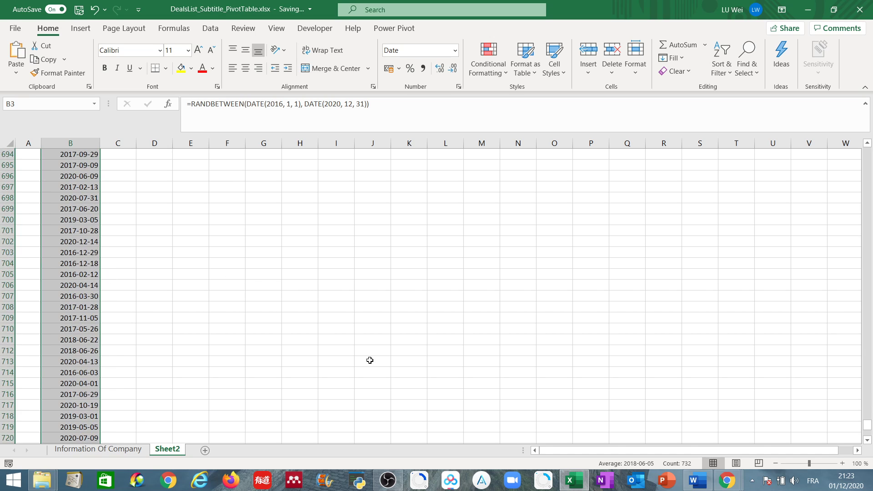
pyautogui.moveTo(868, 418); pyautogui.dragTo(855, 141)
# Start an INDEX formula in C3 that uses the city list D3:D7 on the Information Of Company sheet as its array.
pyautogui.click(121, 184)
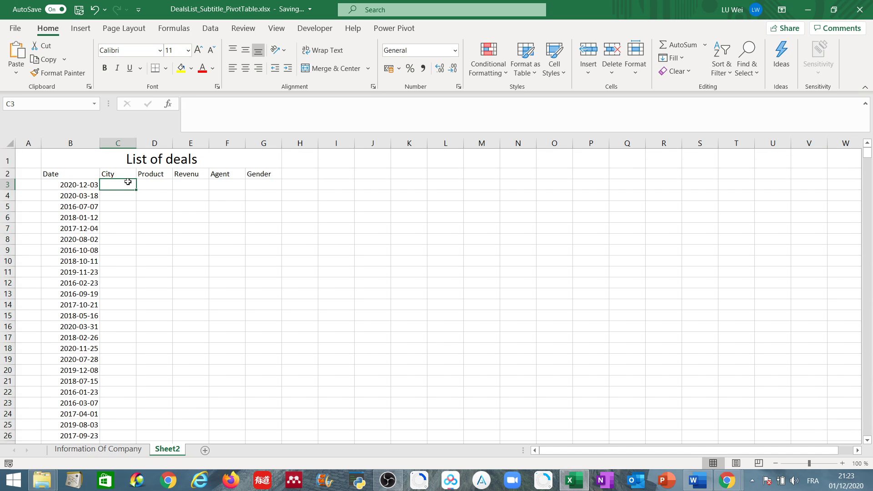
pyautogui.write('P')
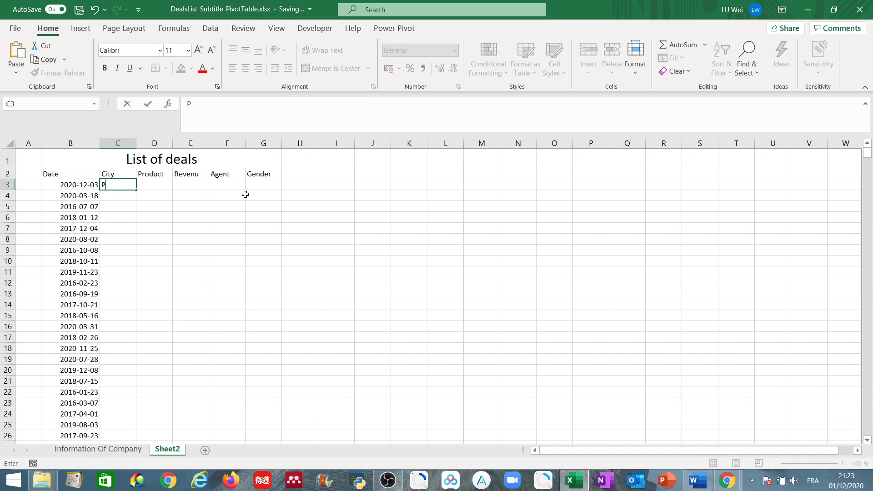
pyautogui.press('BackSpace')
pyautogui.write('=Ind')
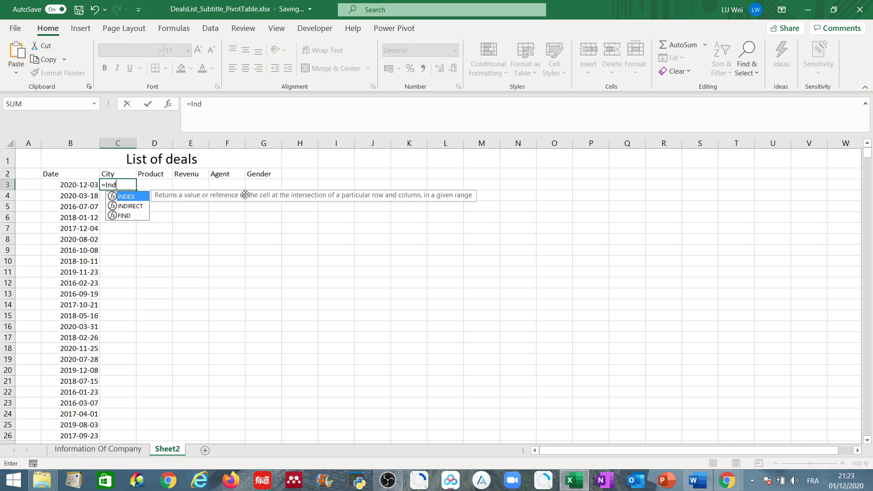
pyautogui.press('Tab')
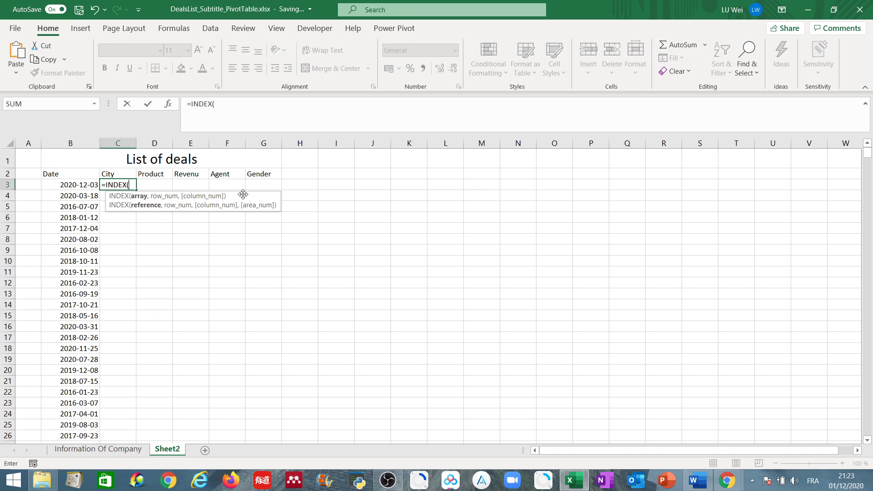
pyautogui.click(78, 449)
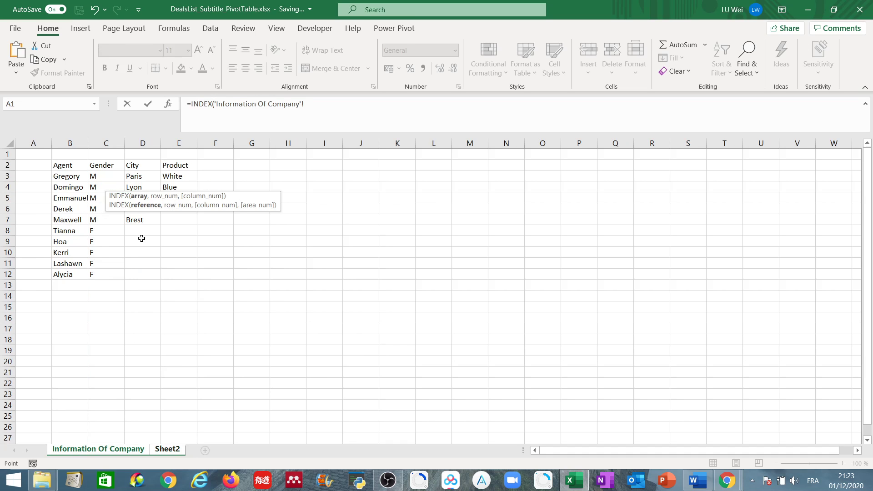
pyautogui.moveTo(143, 176); pyautogui.dragTo(142, 218)
pyautogui.click(360, 106)
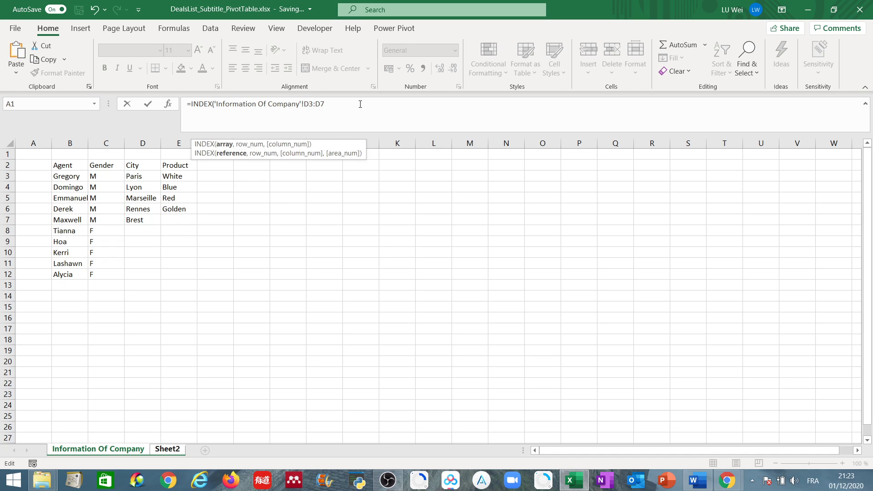
# Complete the city INDEX formula with RANDBETWEEN(1, 5) as its row number and enter it.
pyautogui.write(', ')
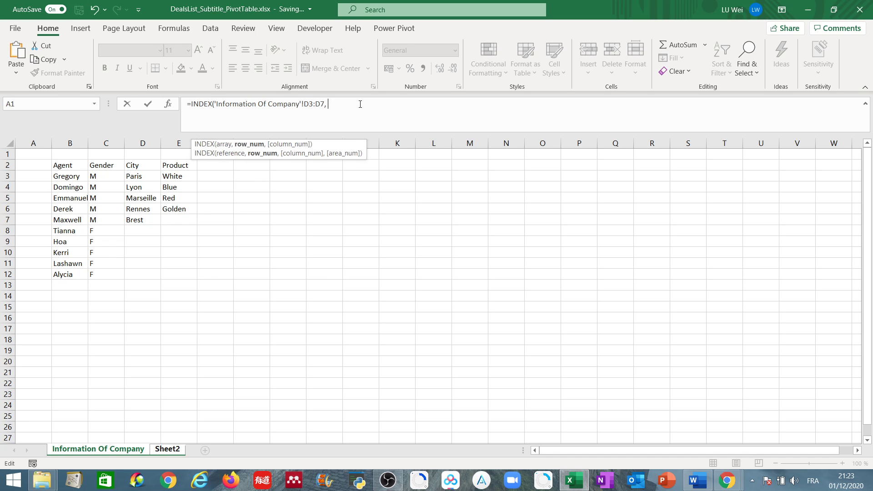
pyautogui.write('Ra')
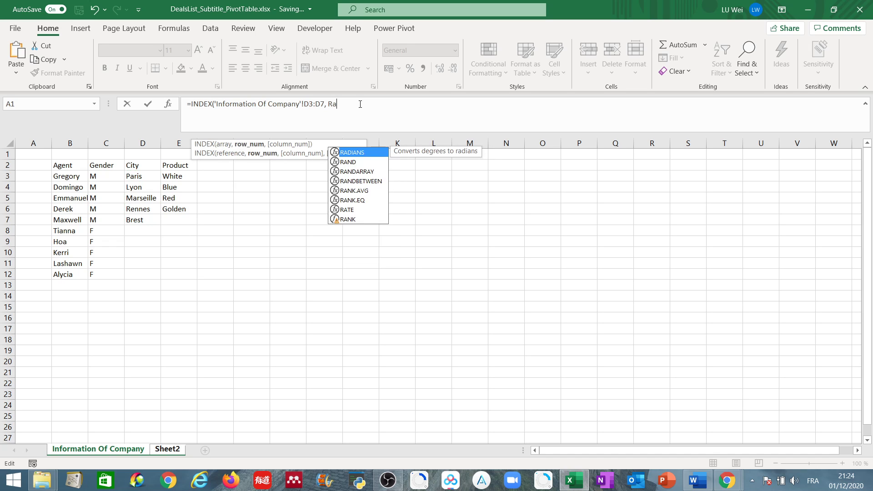
pyautogui.write('n')
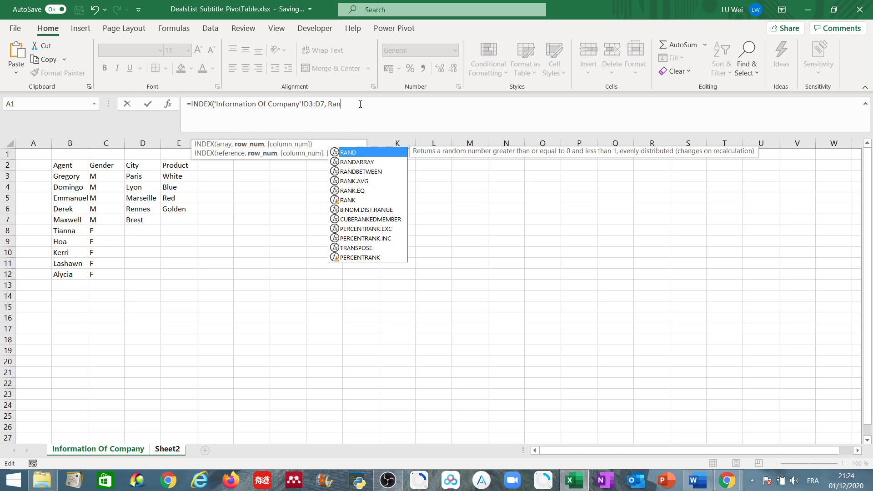
pyautogui.write('d')
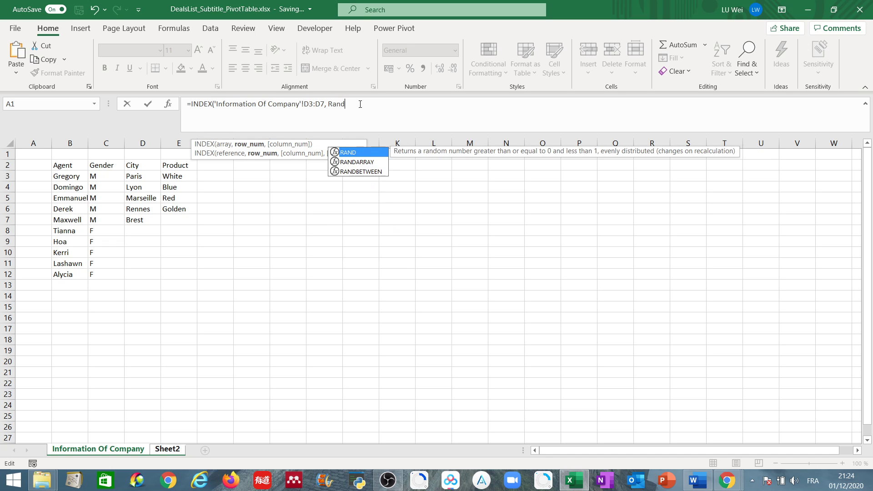
pyautogui.doubleClick(359, 172)
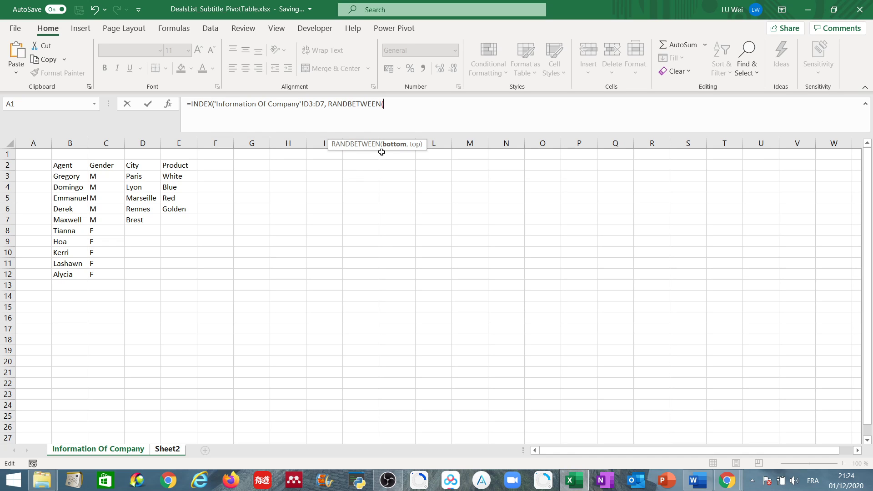
pyautogui.write('1, 5)')
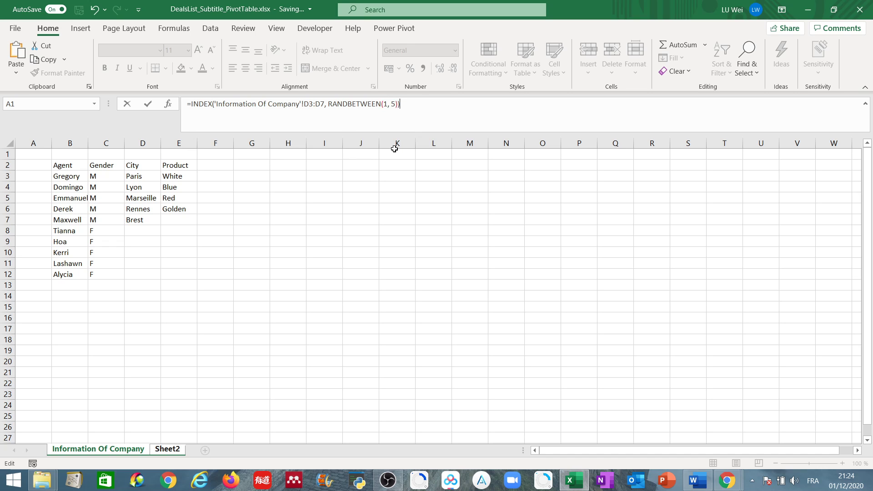
pyautogui.click(310, 104)
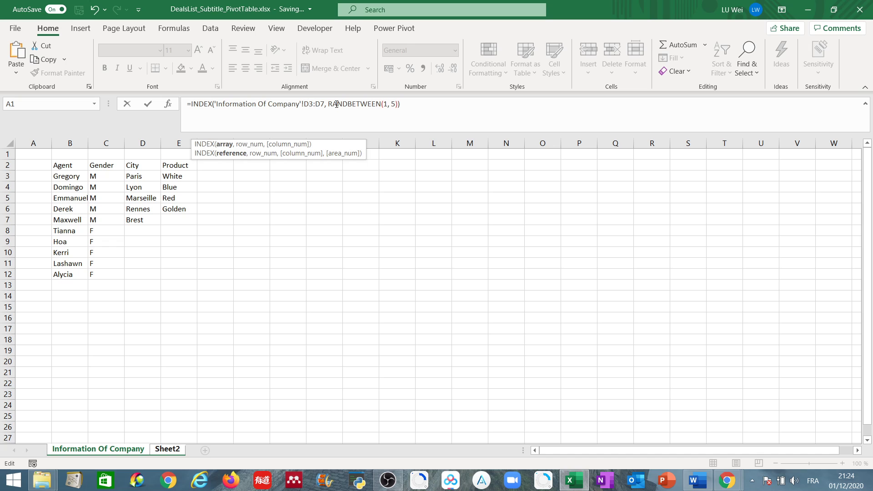
pyautogui.click(409, 103)
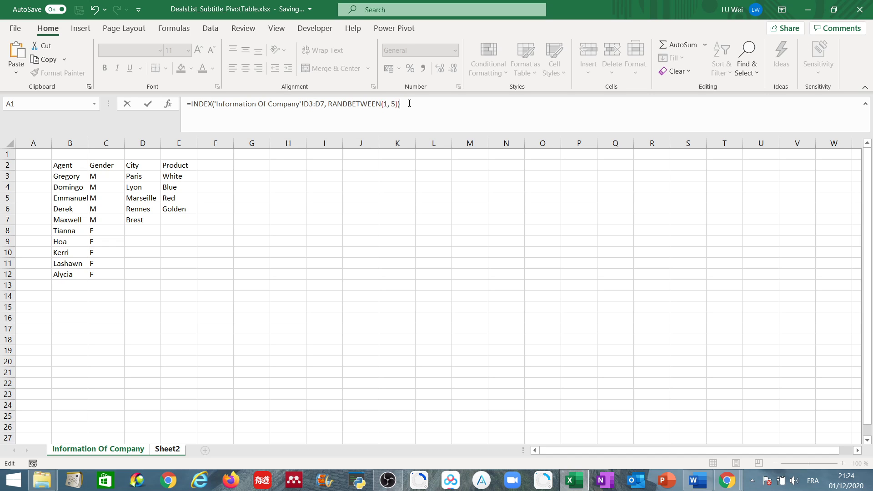
pyautogui.press('Return')
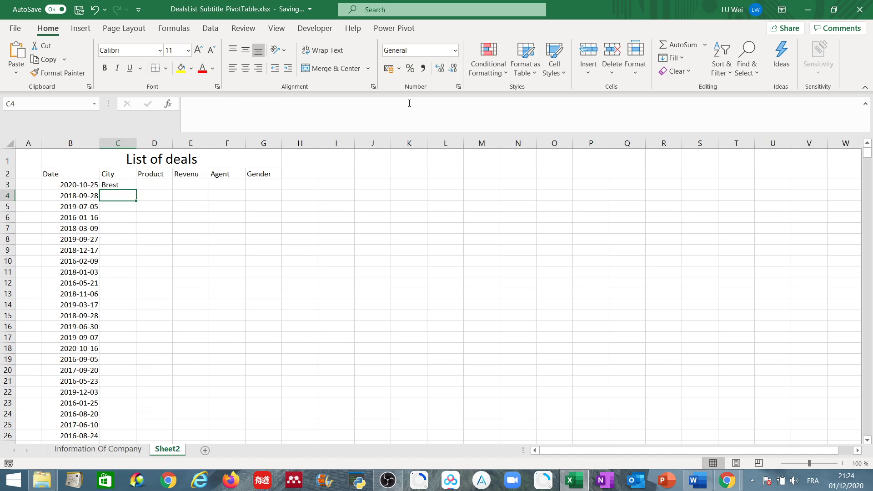
# Fill the city INDEX formula with its relative D3:D7 reference from C3 down column C.
pyautogui.click(116, 185)
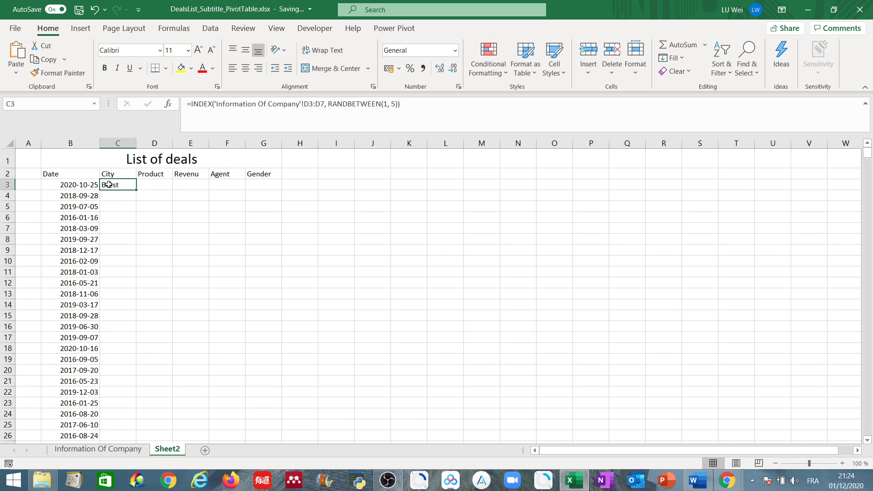
pyautogui.doubleClick(136, 189)
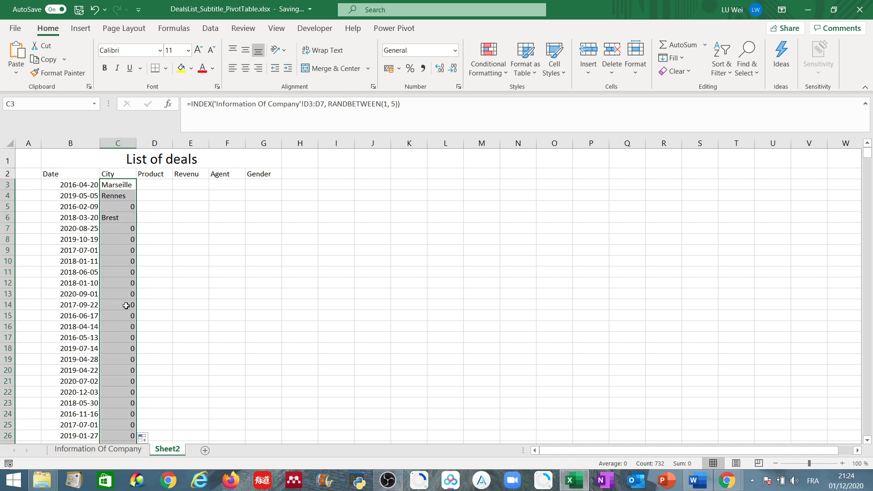
# Compare the array references of the city formulas in C3 and C4 with the city list D3:D7 on the Information Of Company sheet.
pyautogui.click(125, 184)
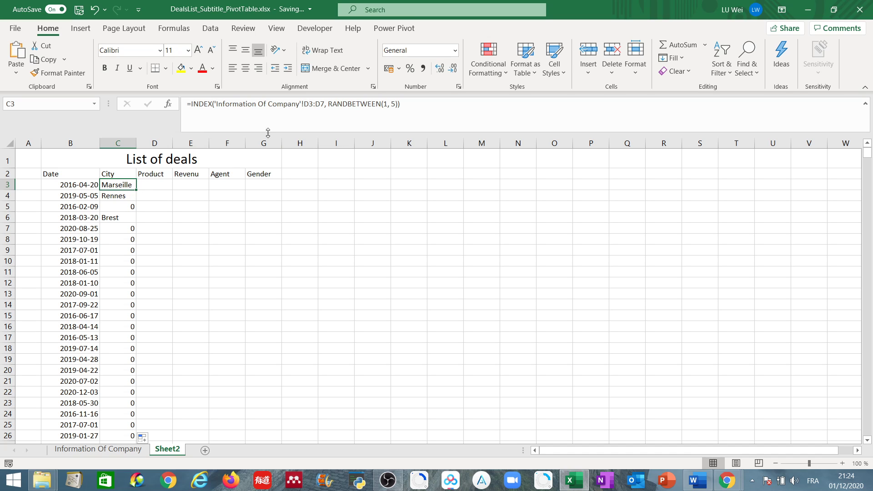
pyautogui.click(96, 450)
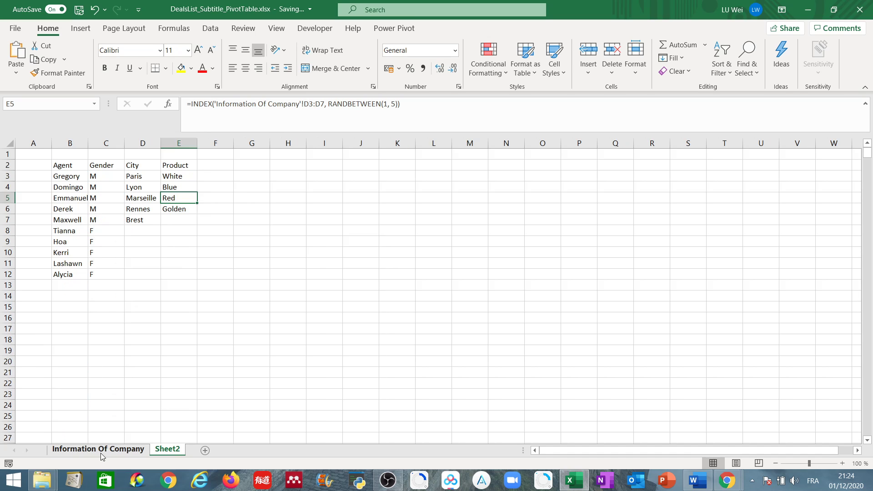
pyautogui.click(142, 177)
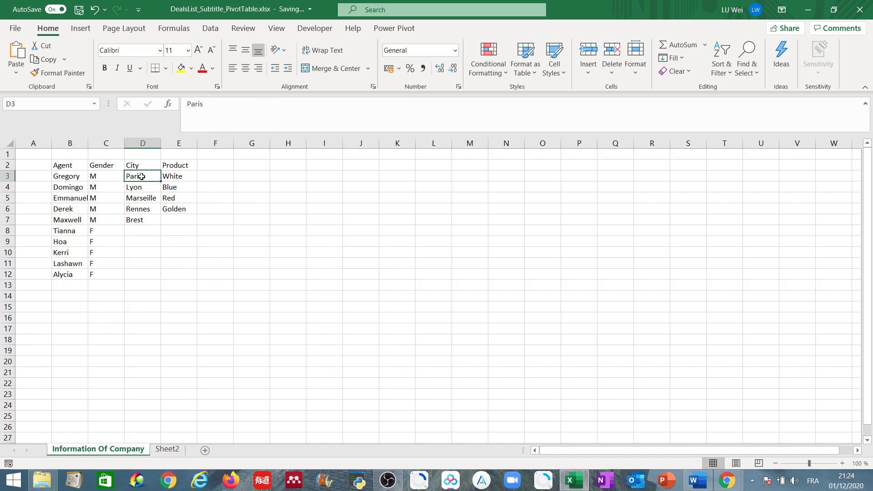
pyautogui.click(143, 222)
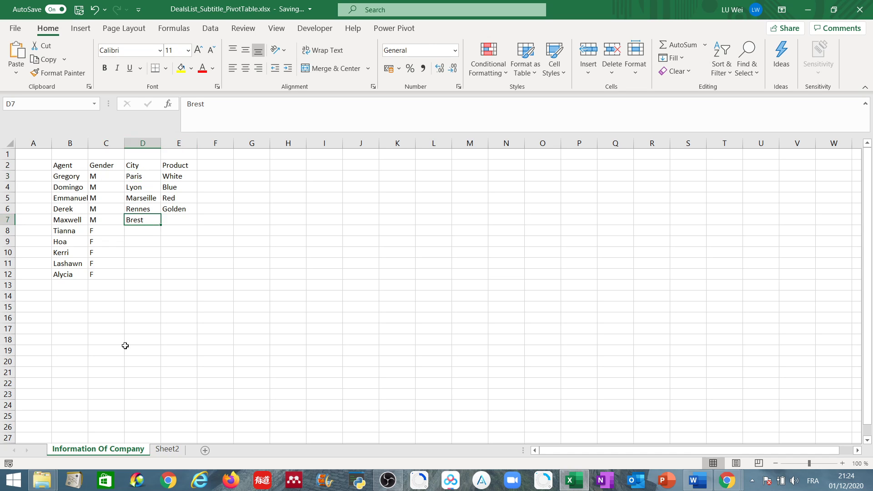
pyautogui.click(168, 450)
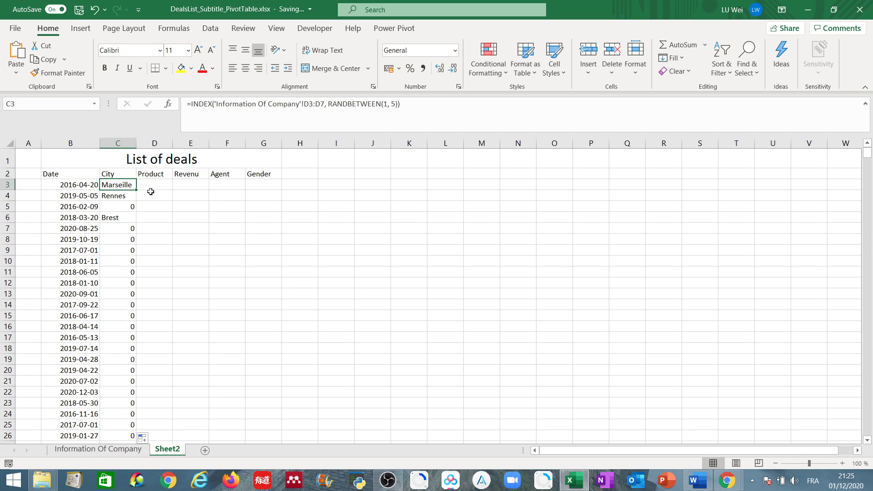
pyautogui.click(127, 199)
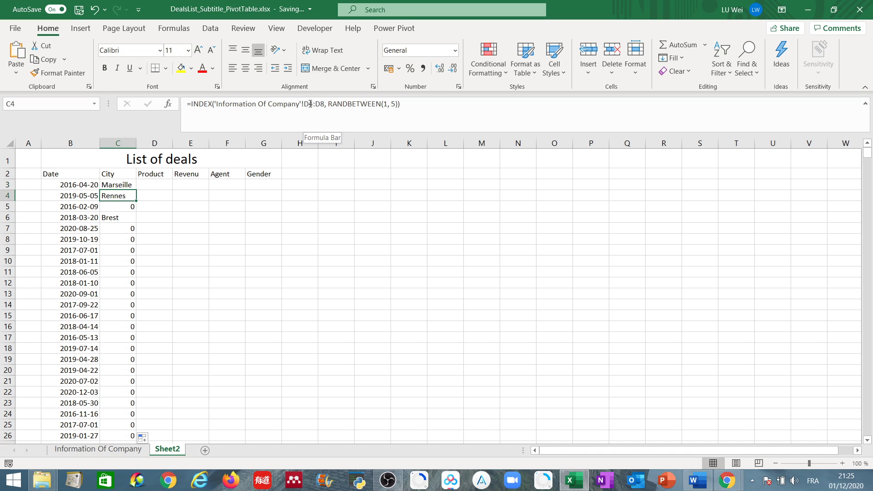
pyautogui.click(109, 450)
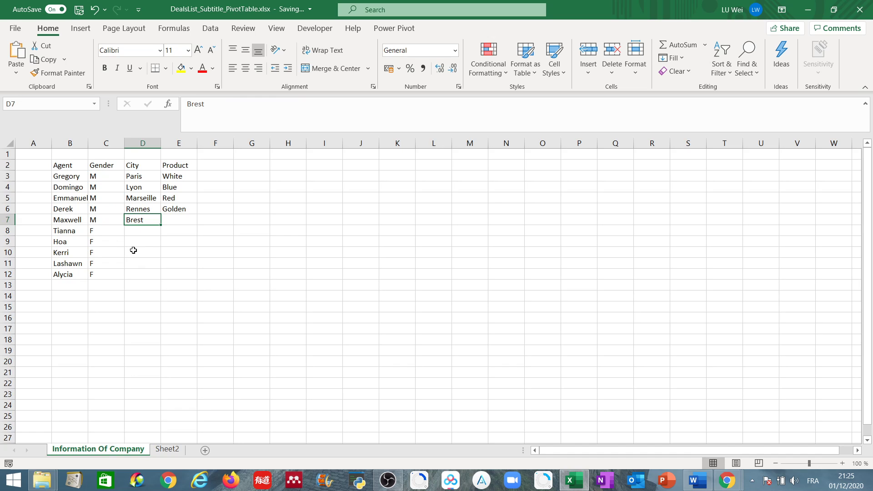
pyautogui.click(168, 450)
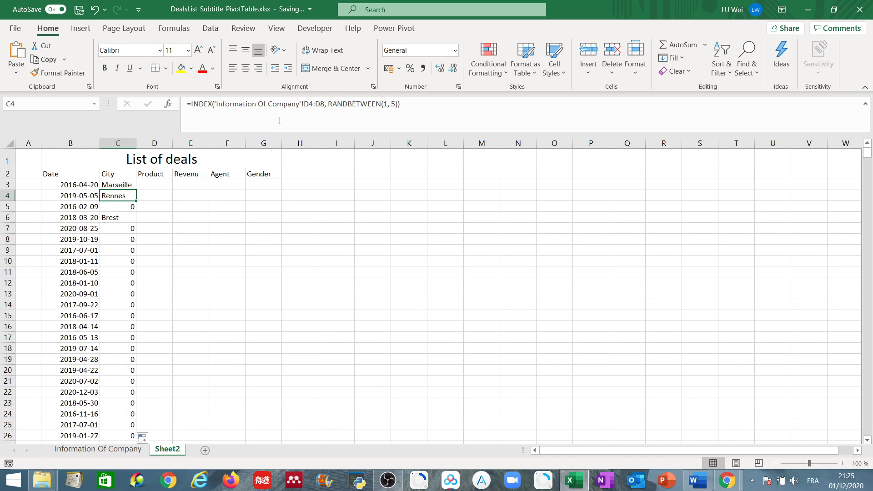
pyautogui.click(118, 185)
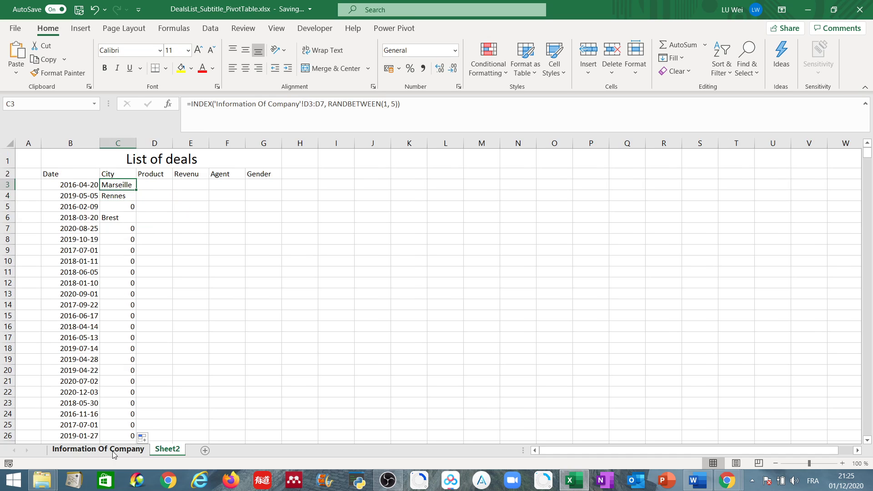
pyautogui.click(98, 450)
pyautogui.click(146, 178)
pyautogui.moveTo(146, 178); pyautogui.dragTo(145, 221)
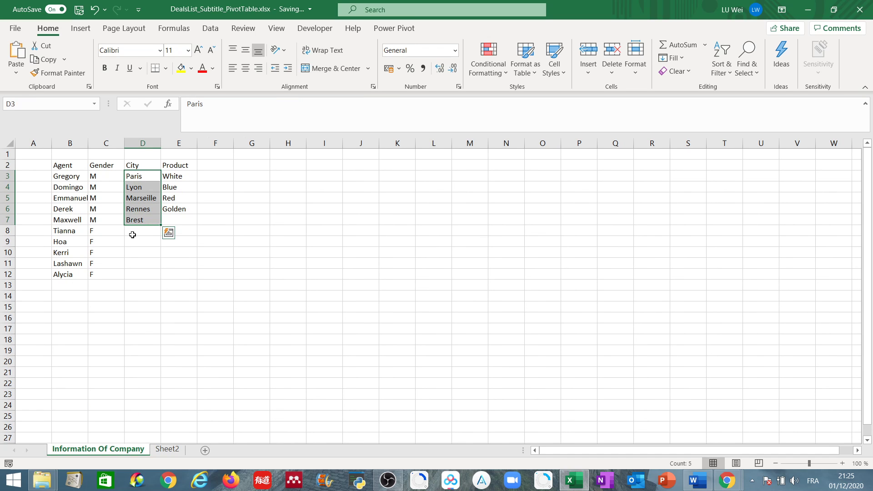
# Lock the row references of the array in the C3 city formula on Sheet2 as D$3:D$7.
pyautogui.click(167, 449)
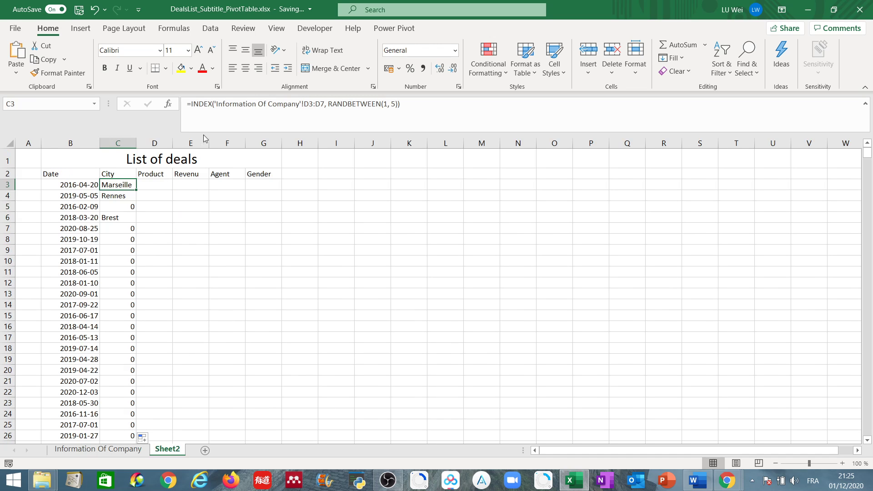
pyautogui.click(309, 104)
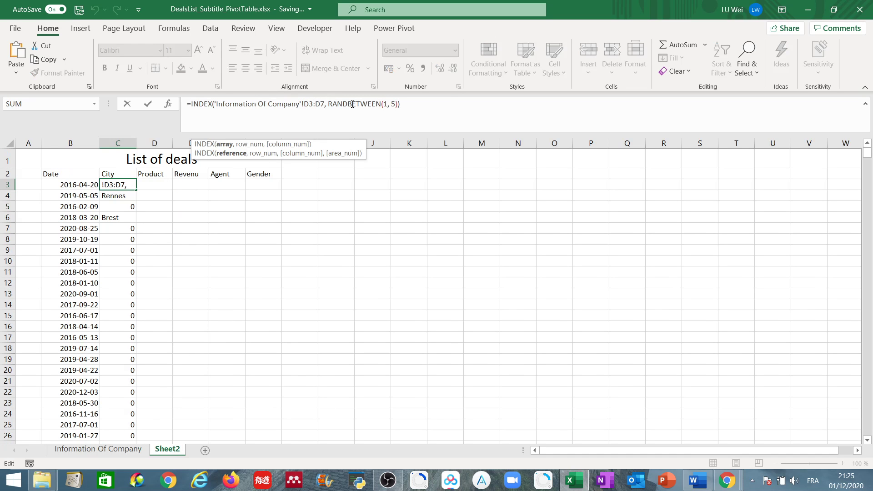
pyautogui.write('$')
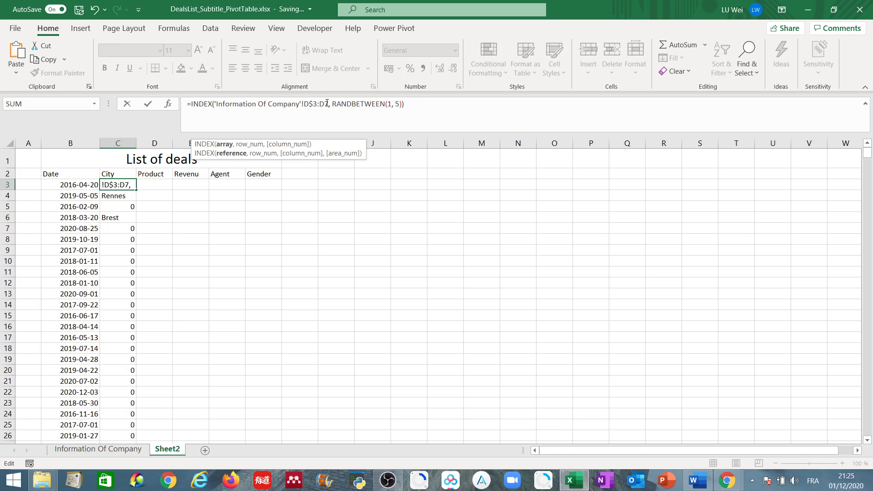
pyautogui.press('Return')
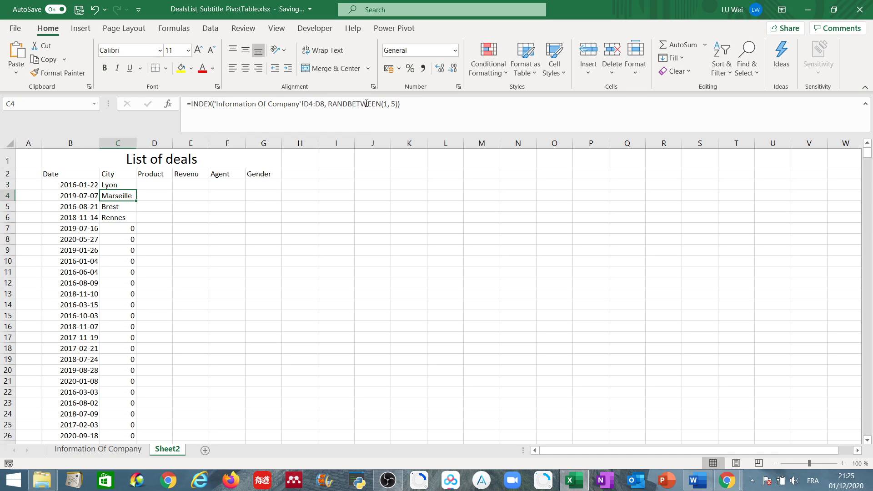
# Fill the city formula with locked rows from C3 down column C alongside all the dates and check the filled cities.
pyautogui.click(127, 187)
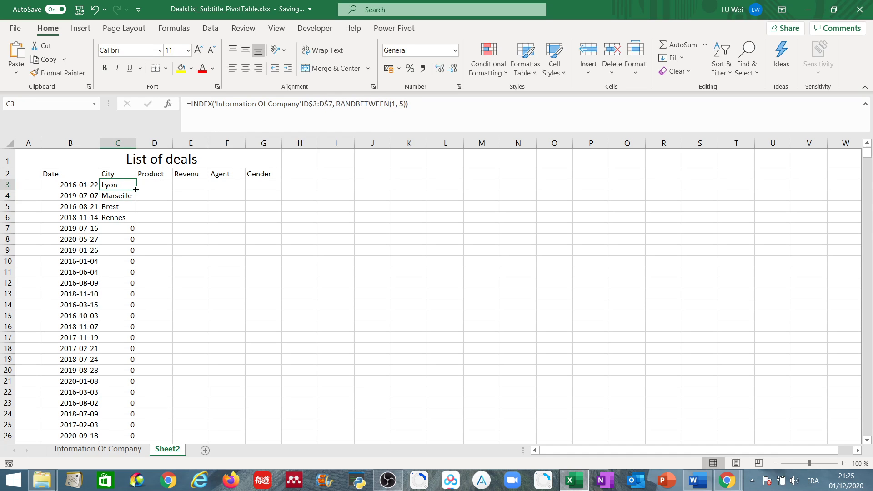
pyautogui.doubleClick(136, 190)
pyautogui.scroll(-8, 154, 286)
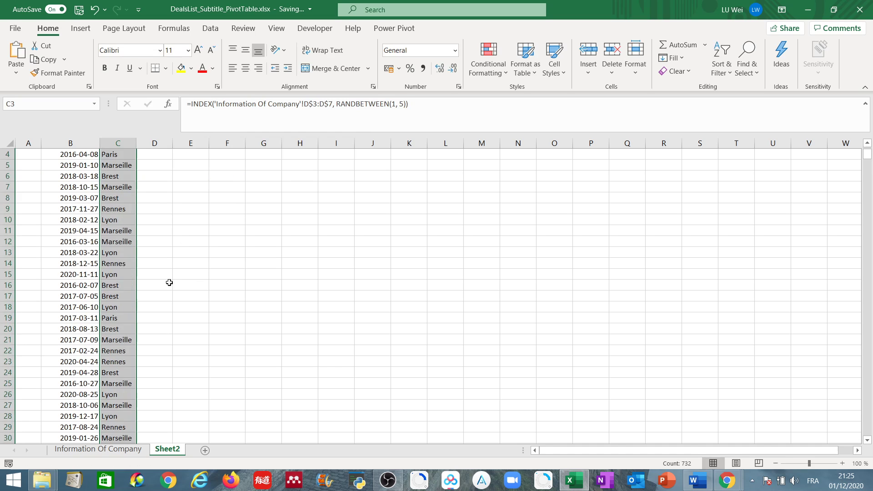
pyautogui.scroll(8, 147, 287)
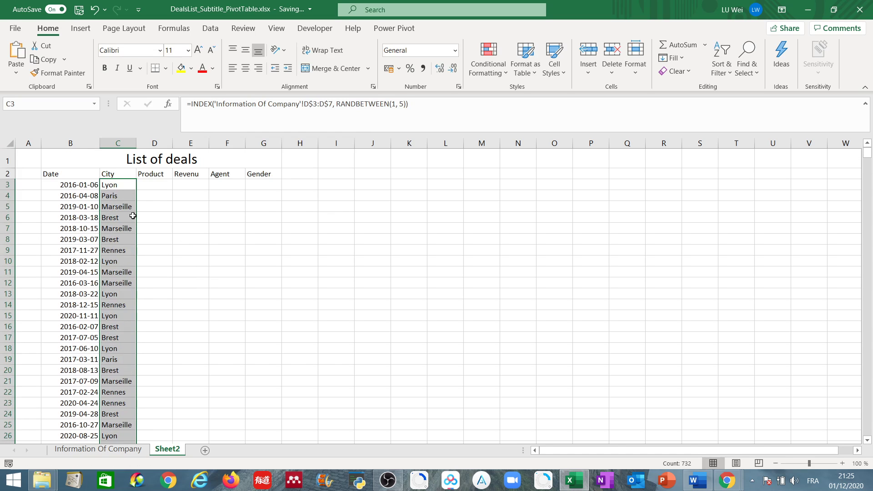
pyautogui.scroll(-1, 117, 386)
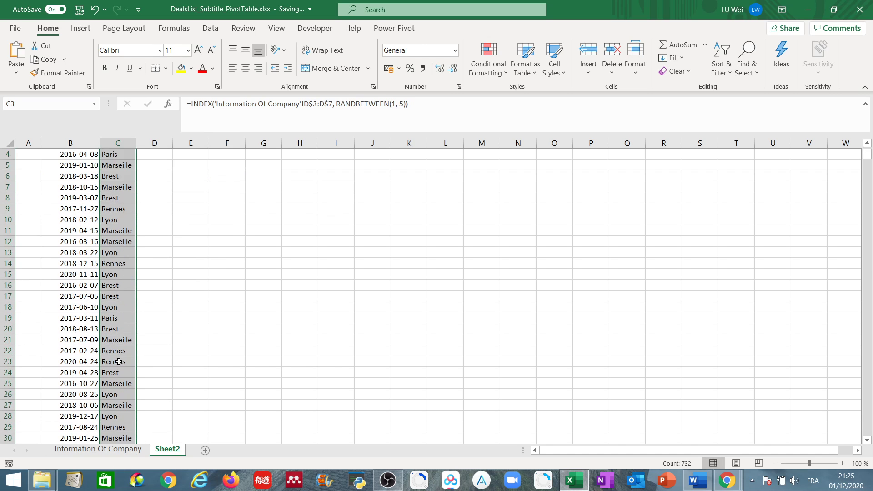
pyautogui.scroll(1, 119, 361)
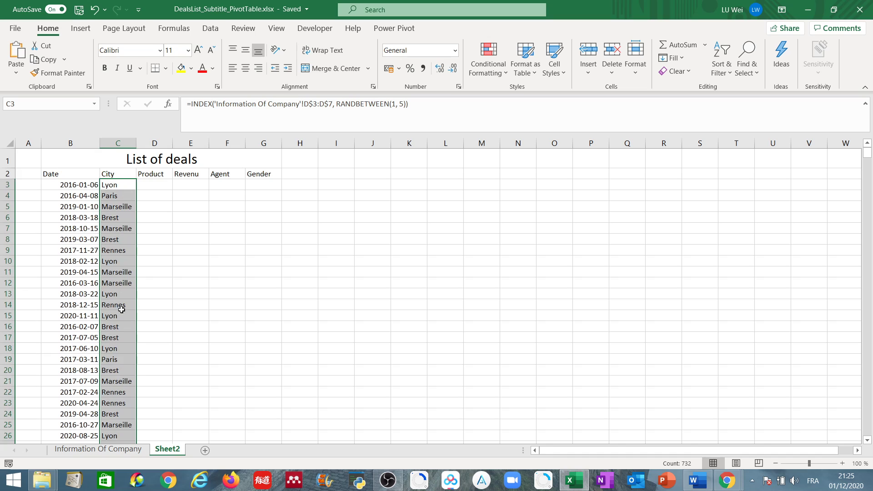
# Start an INDEX formula in D3 that uses the product list E3:E6 on the Information Of Company sheet as its array.
pyautogui.click(161, 183)
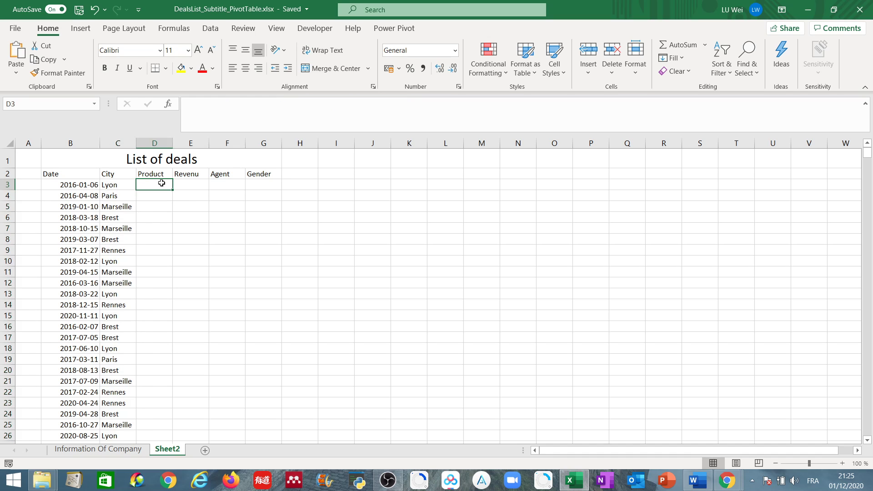
pyautogui.write('=Index(')
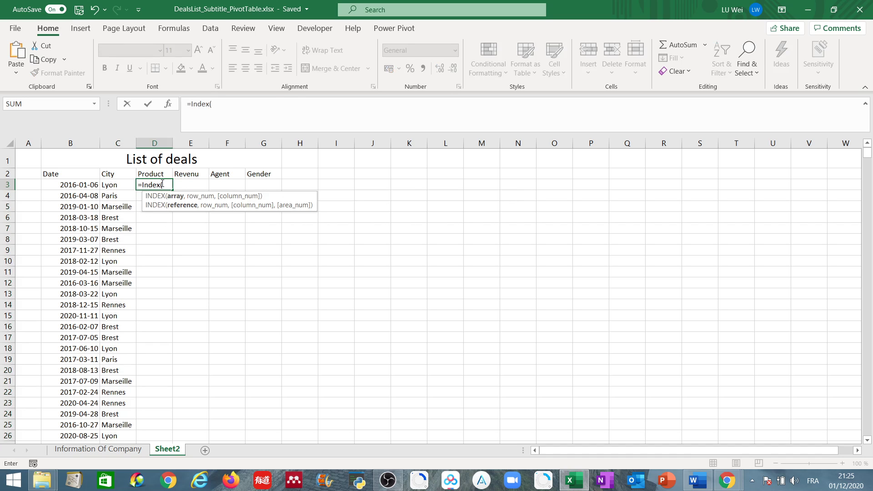
pyautogui.click(137, 452)
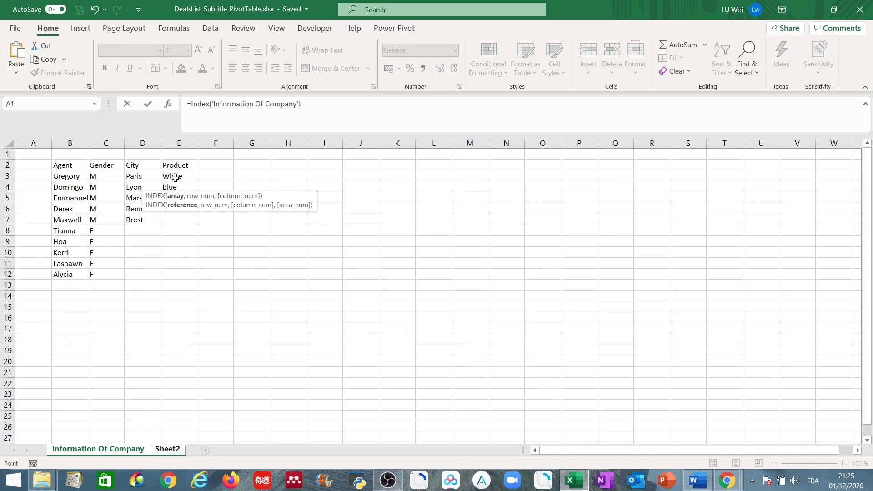
pyautogui.moveTo(175, 178); pyautogui.dragTo(183, 206)
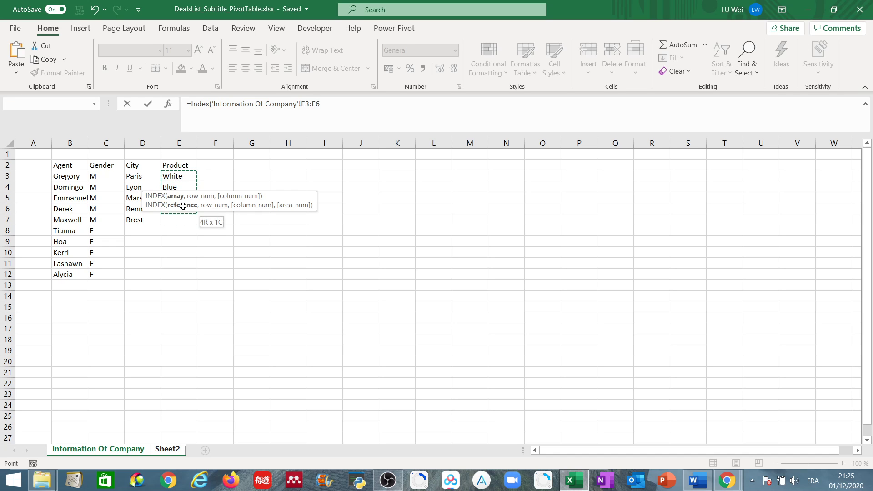
pyautogui.click(339, 100)
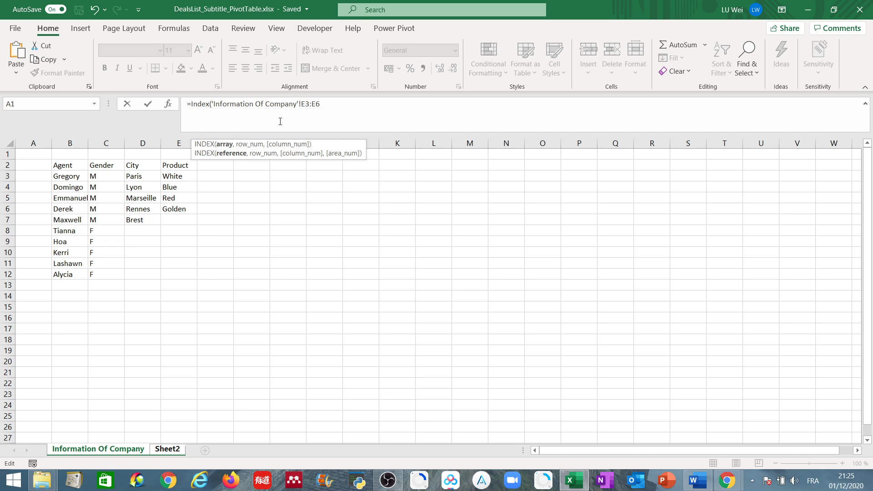
pyautogui.click(167, 450)
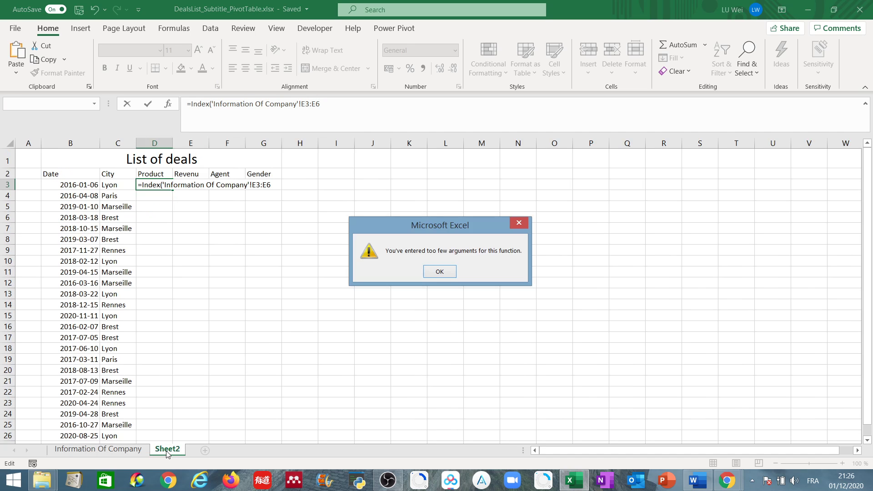
pyautogui.click(440, 272)
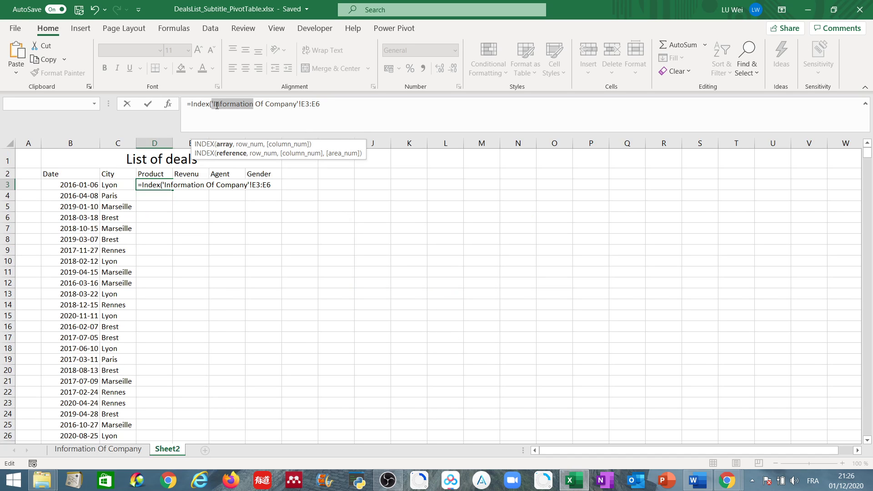
# Complete the INDEX formula in D3 with RANDBETWEEN(1,4) as its row number.
pyautogui.click(322, 104)
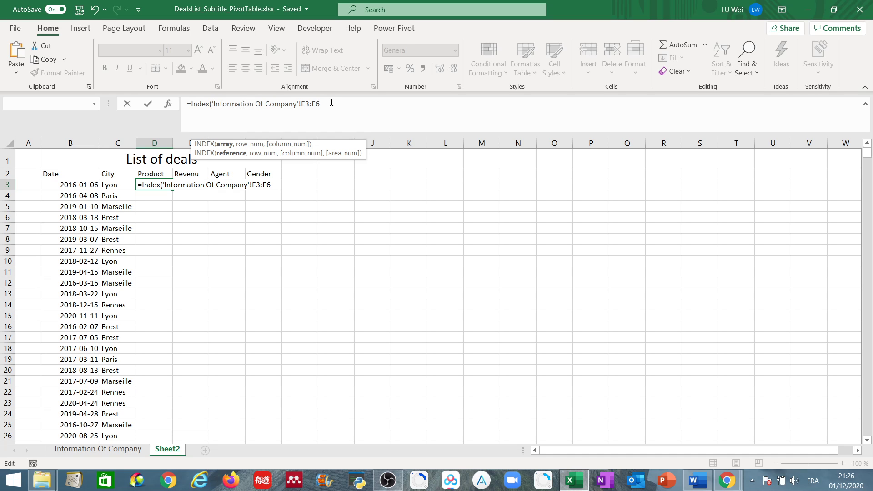
pyautogui.write(',')
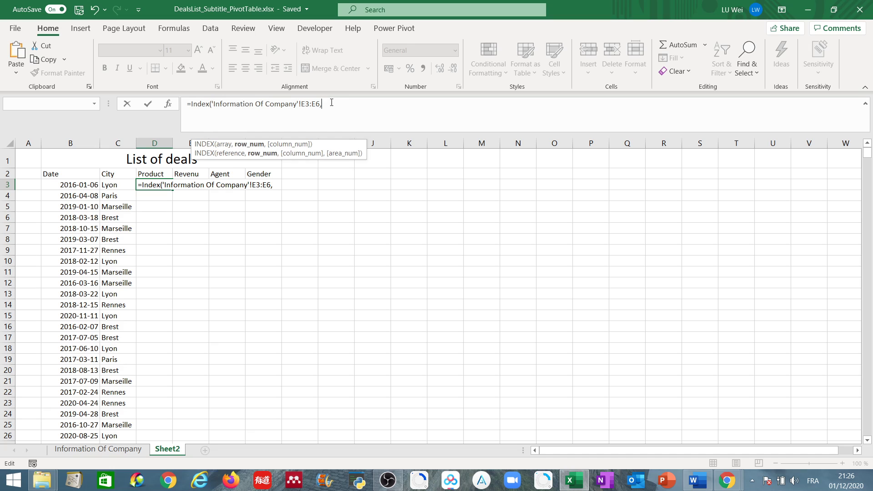
pyautogui.write('2')
pyautogui.press('BackSpace')
pyautogui.write('Ran')
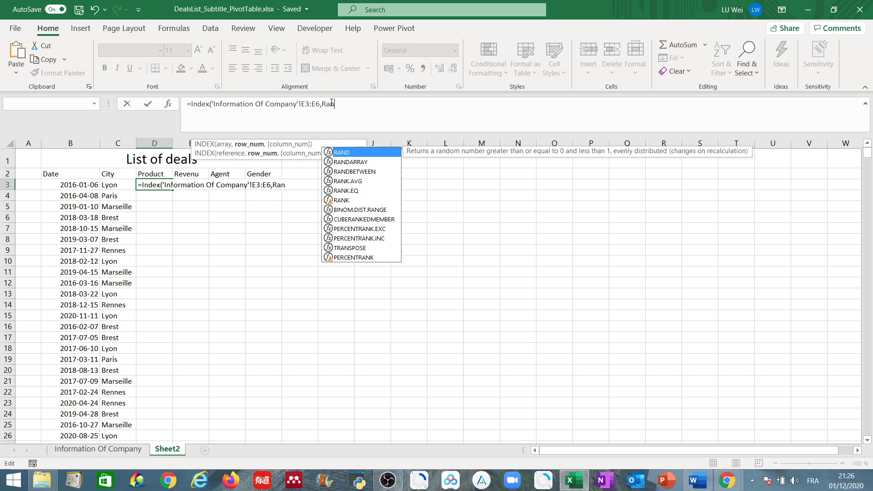
pyautogui.click(364, 172)
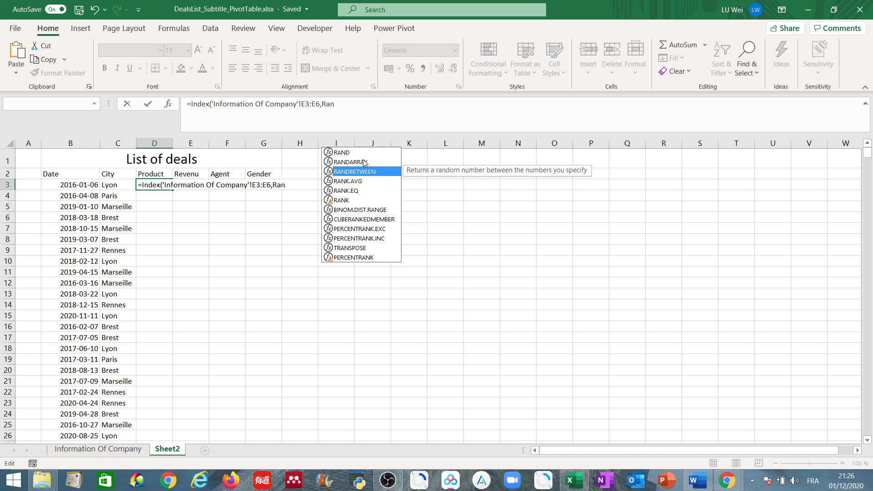
pyautogui.doubleClick(369, 171)
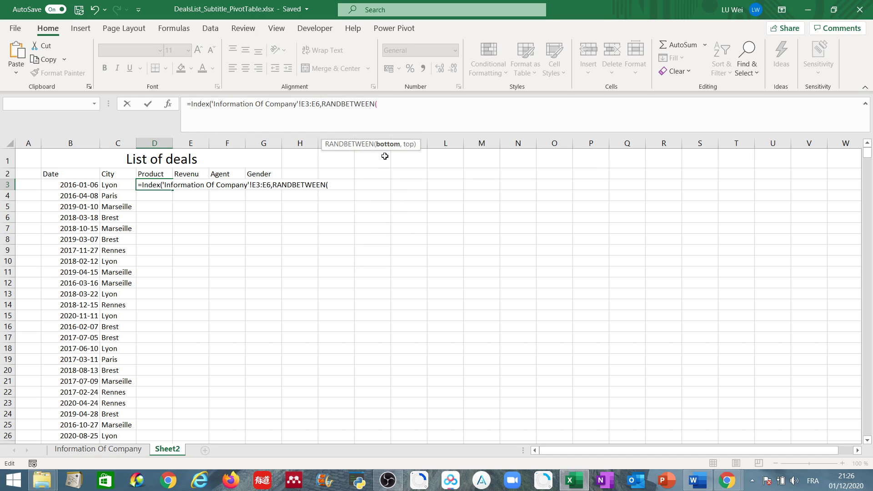
pyautogui.write('1,4)')
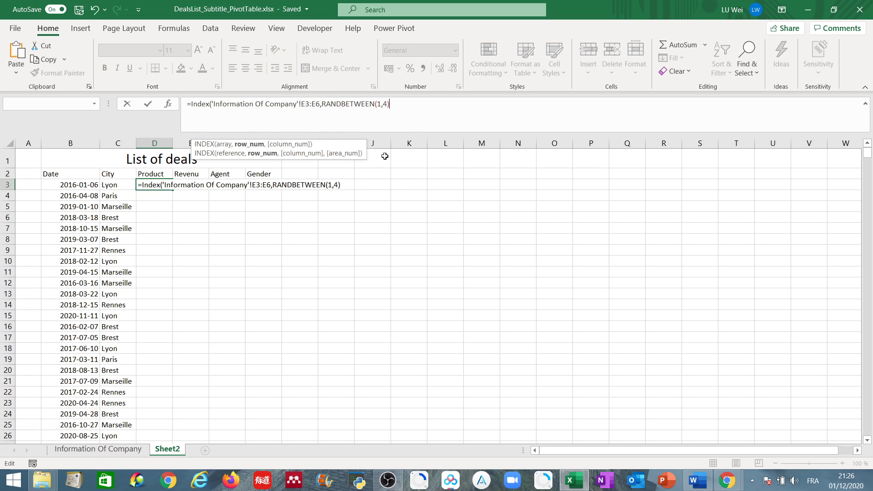
pyautogui.write(',')
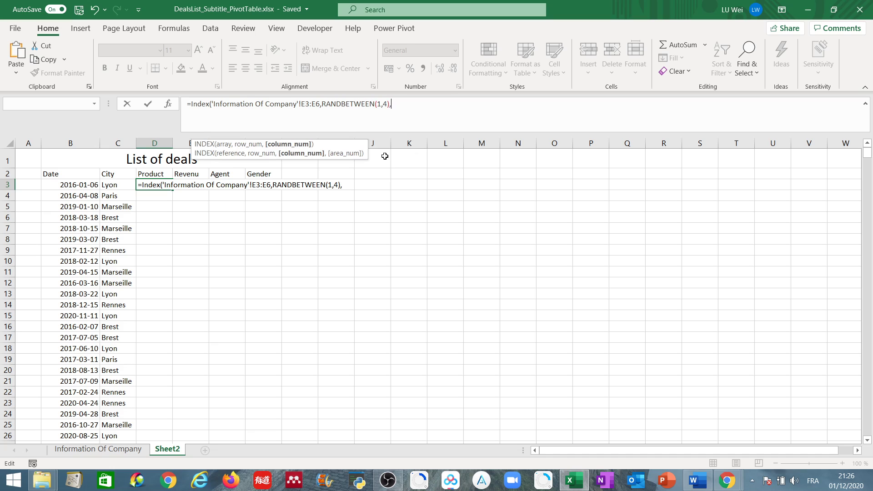
pyautogui.press('BackSpace')
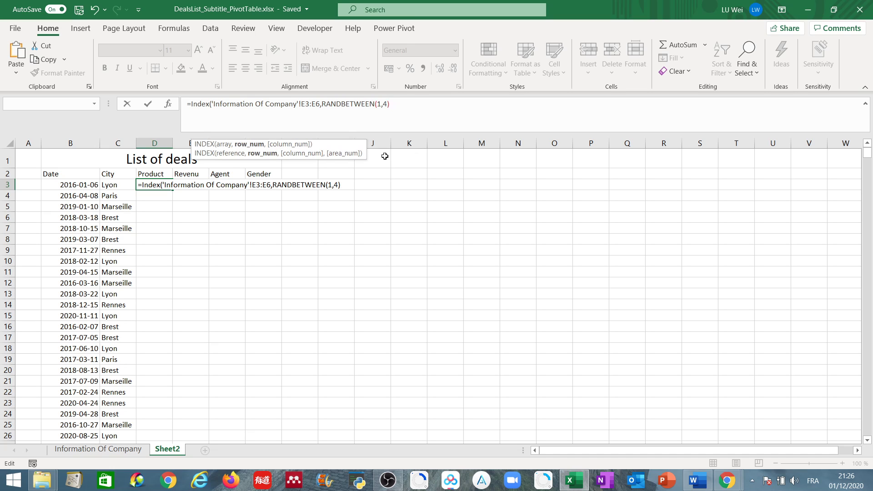
pyautogui.write(')')
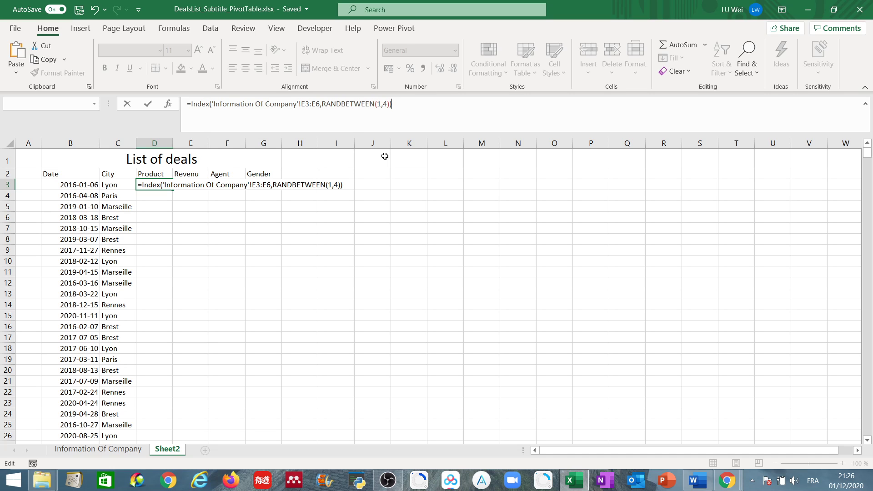
pyautogui.press('Return')
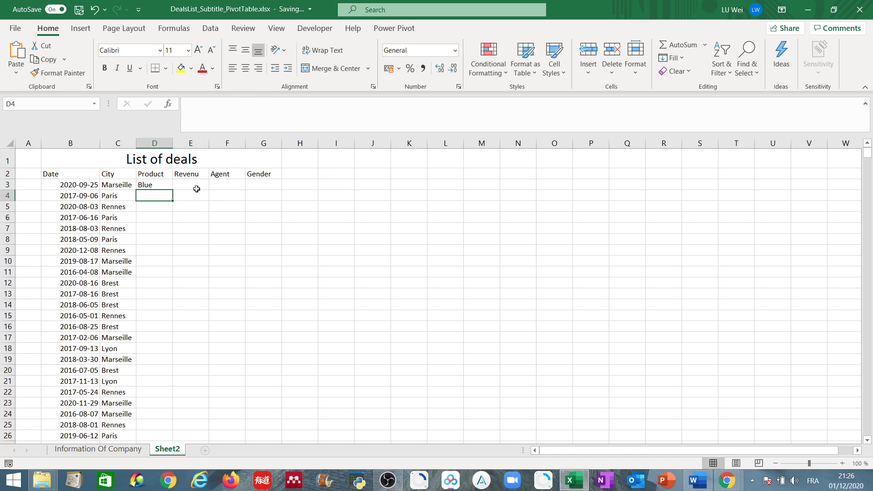
# Compare the array reference E3:E6 of the D3 product formula with the product list on the Information Of Company sheet.
pyautogui.click(161, 184)
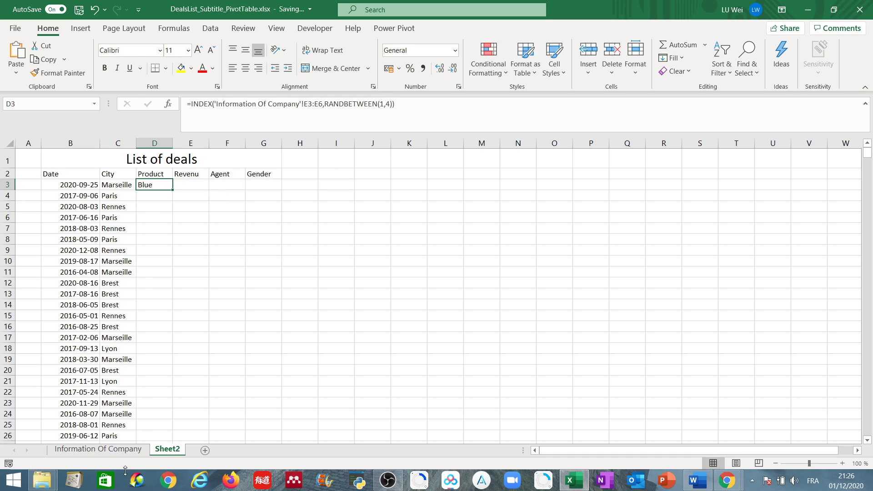
pyautogui.click(97, 449)
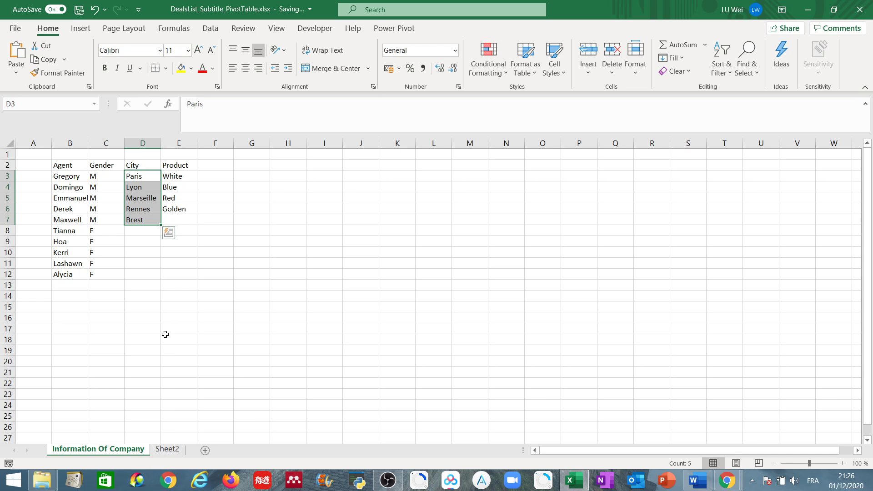
pyautogui.click(169, 450)
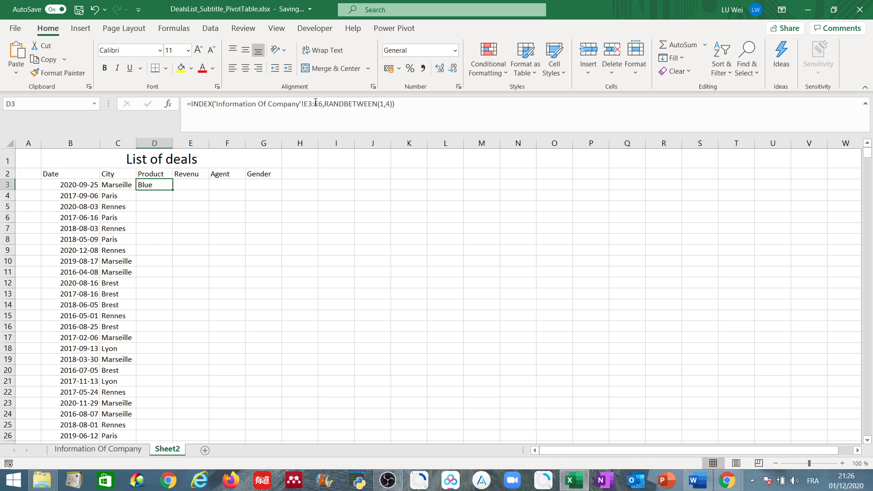
pyautogui.click(139, 450)
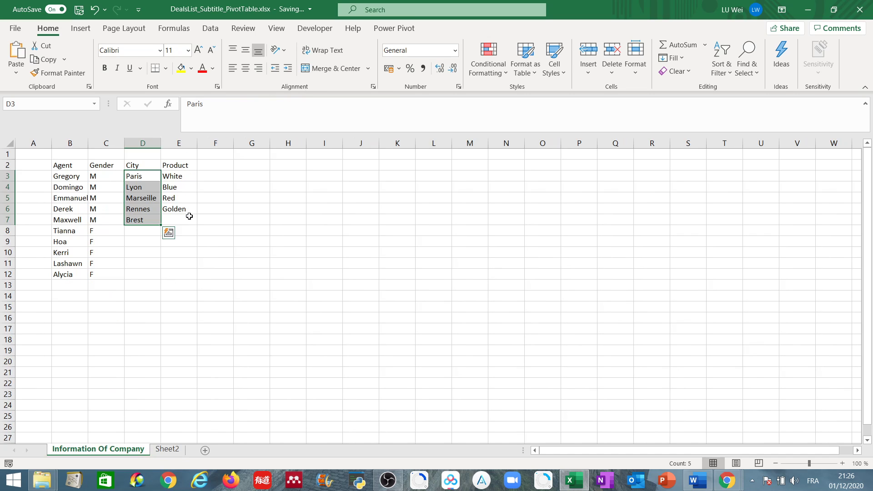
pyautogui.click(186, 173)
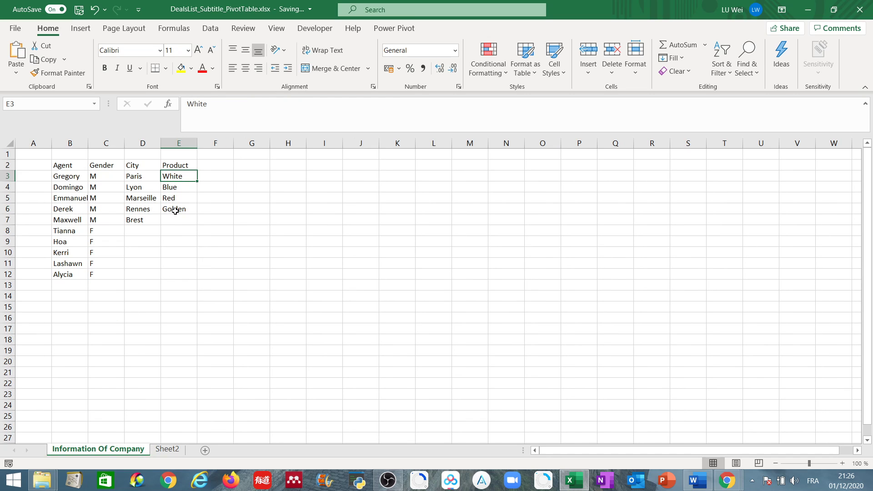
pyautogui.click(177, 210)
pyautogui.click(167, 450)
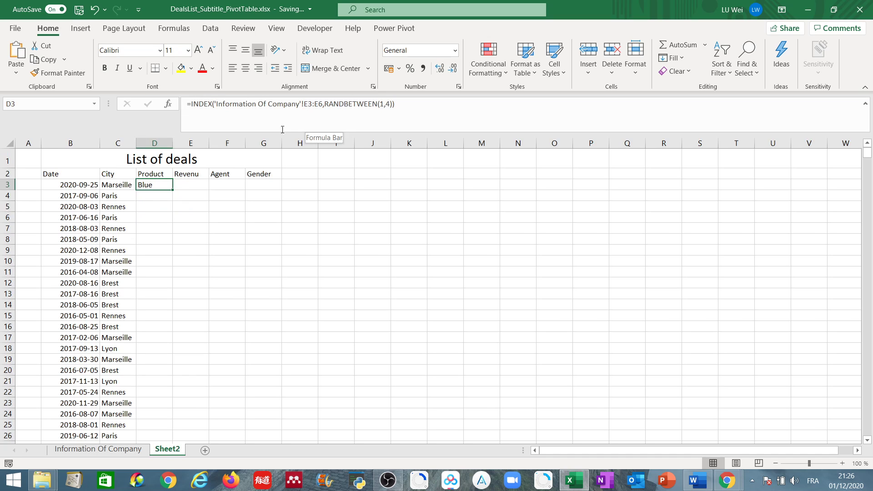
# Lock the row references of the array in the D3 product formula as E$3:E$6.
pyautogui.click(304, 107)
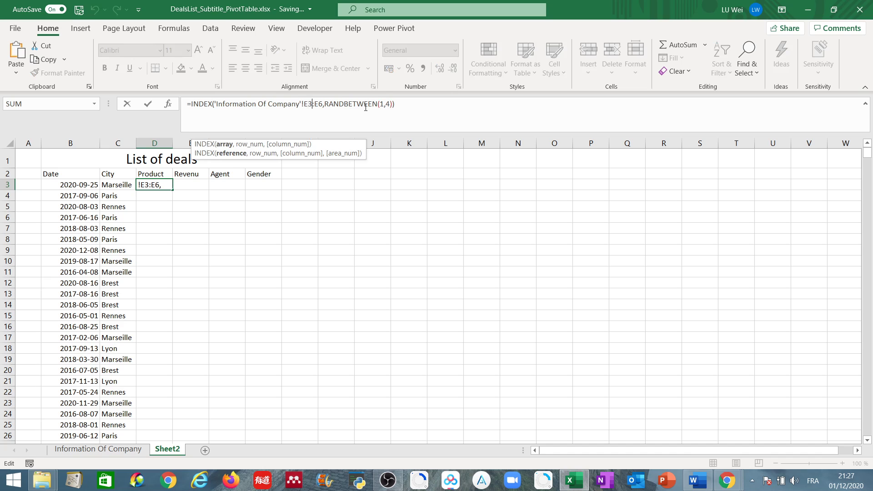
pyautogui.press('Left')
pyautogui.write('$')
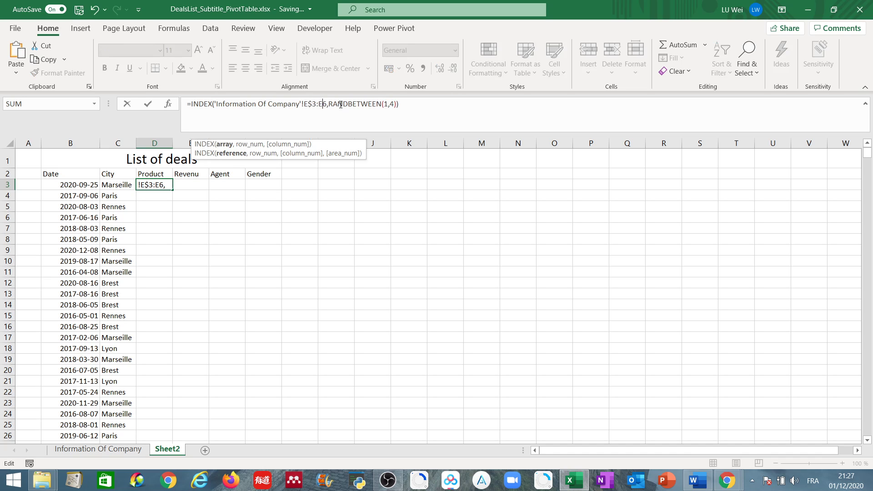
pyautogui.press('Return')
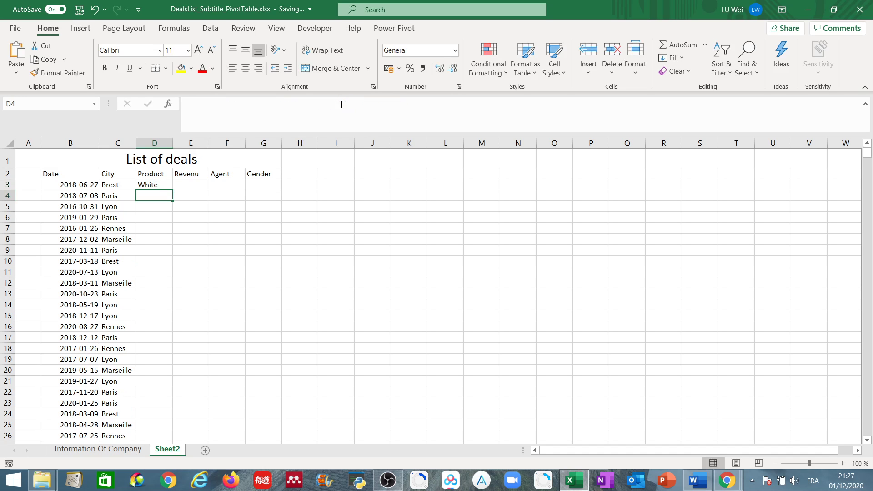
# Fill the product formula from D3 down column D alongside all the deals and check the filled products.
pyautogui.click(161, 186)
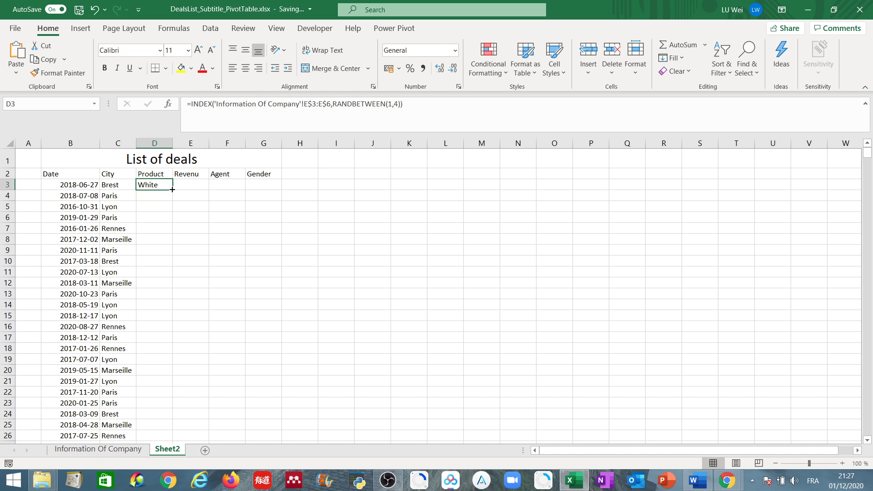
pyautogui.doubleClick(173, 190)
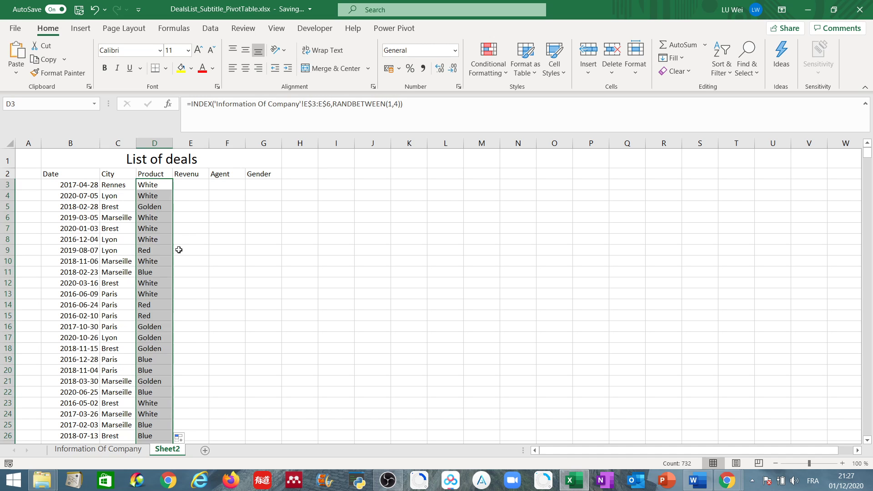
pyautogui.scroll(-5, 164, 309)
pyautogui.scroll(-6, 163, 310)
pyautogui.scroll(11, 169, 319)
# Enter =RANDBETWEEN(2000, 9000) in E3 as the first random revenue.
pyautogui.click(187, 187)
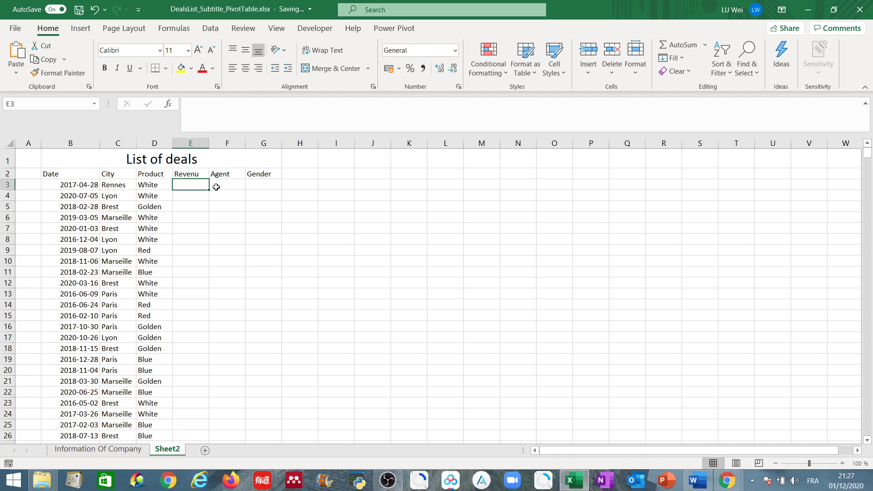
pyautogui.write('=Rand')
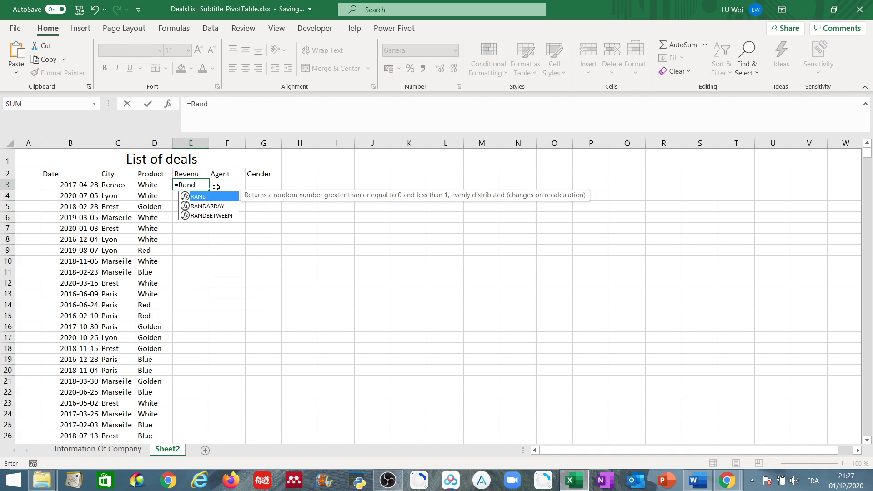
pyautogui.doubleClick(232, 216)
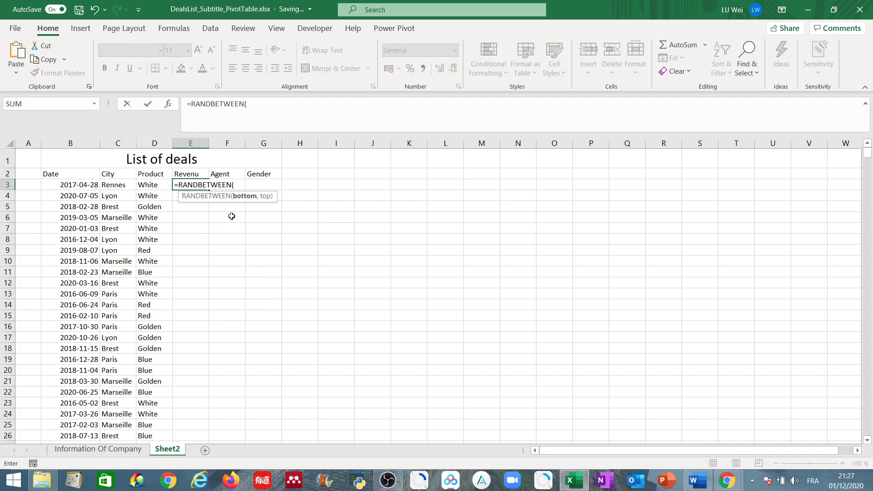
pyautogui.write('2000,')
pyautogui.write('9000')
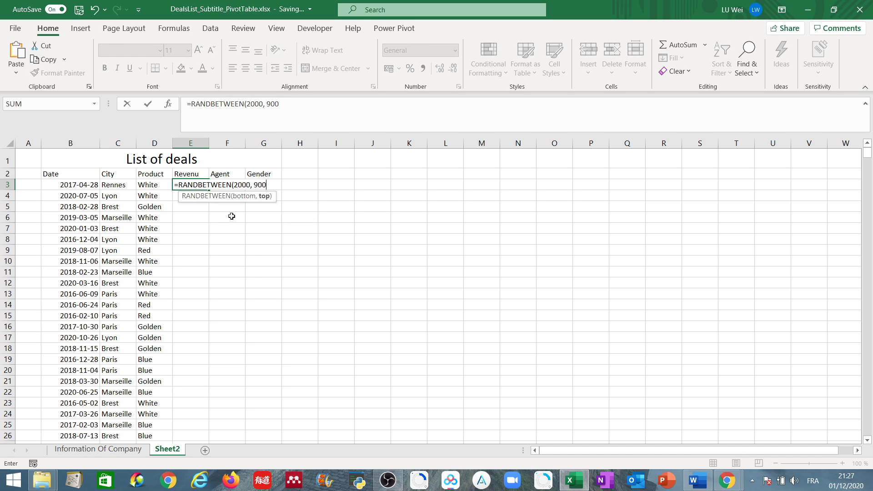
pyautogui.write(')')
pyautogui.press('Return')
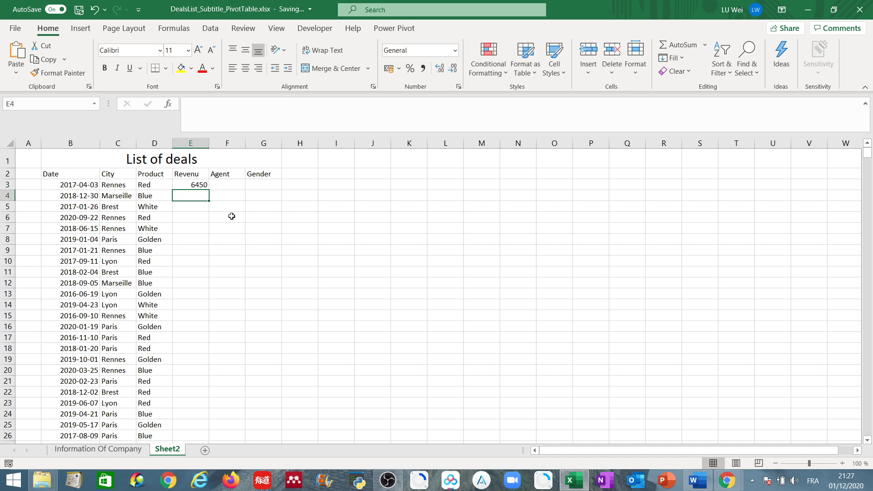
# Format E3 with a custom euro number format that has no decimals and no thousands separator.
pyautogui.rightClick(196, 187)
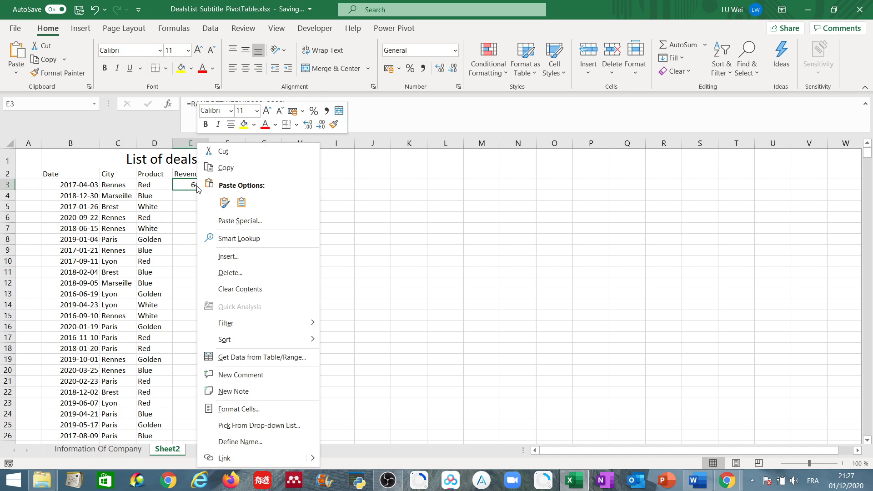
pyautogui.click(239, 409)
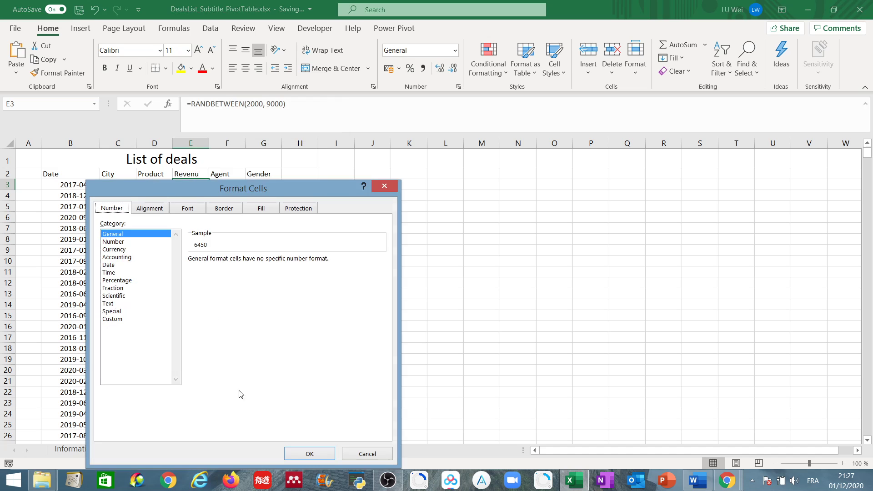
pyautogui.click(125, 258)
pyautogui.click(124, 250)
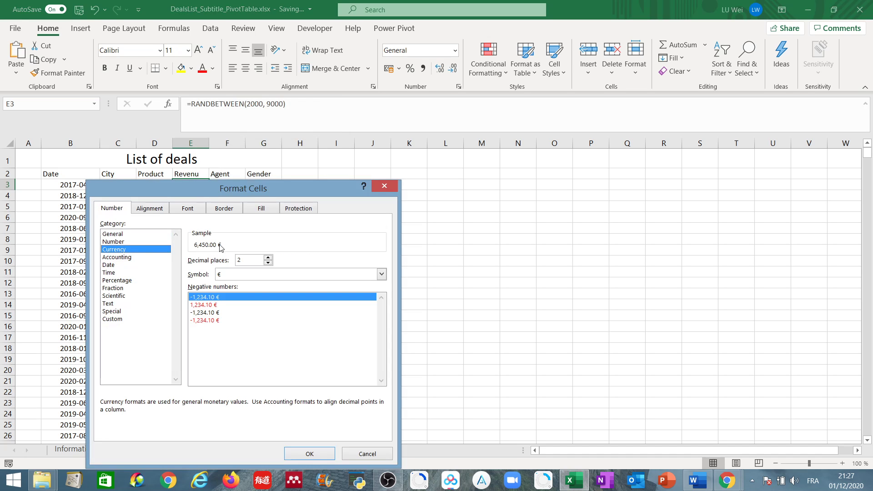
pyautogui.click(269, 262)
pyautogui.click(269, 263)
pyautogui.click(120, 320)
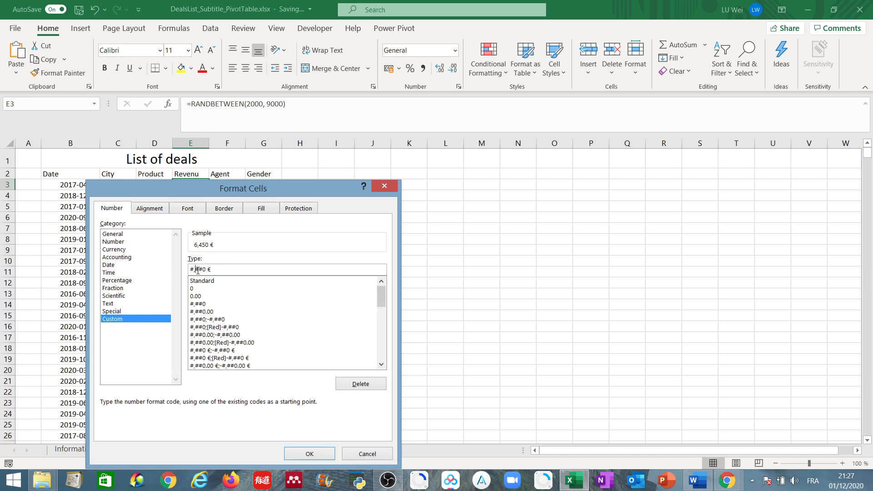
pyautogui.press('BackSpace')
pyautogui.click(317, 457)
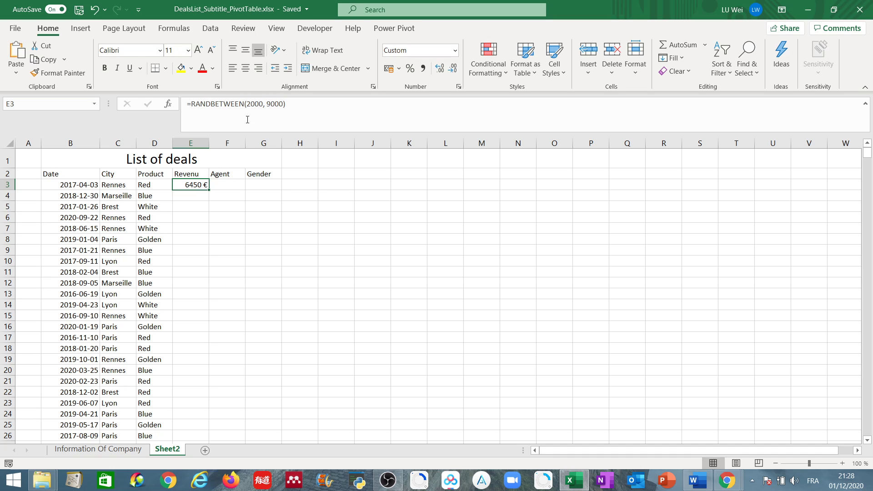
# Fill the revenue formula from E3 down column E, check the filled amounts, and select the first Agent cell F3.
pyautogui.doubleClick(209, 190)
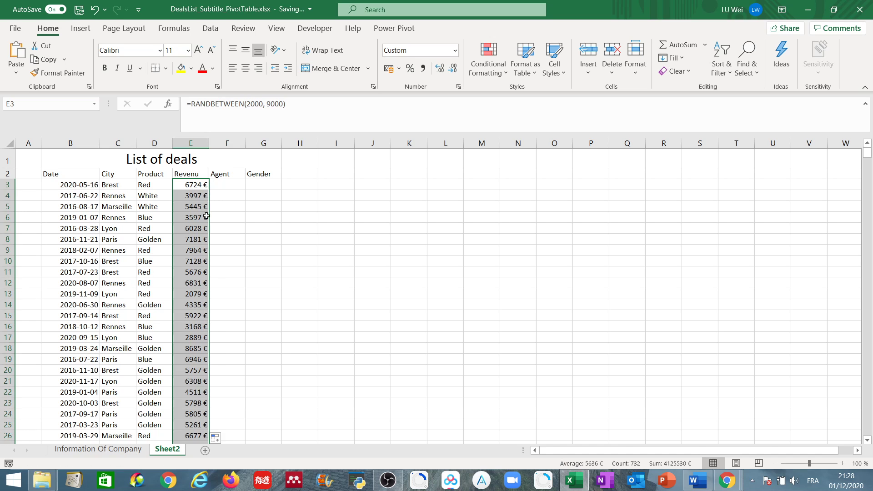
pyautogui.scroll(-4, 198, 258)
pyautogui.scroll(4, 196, 251)
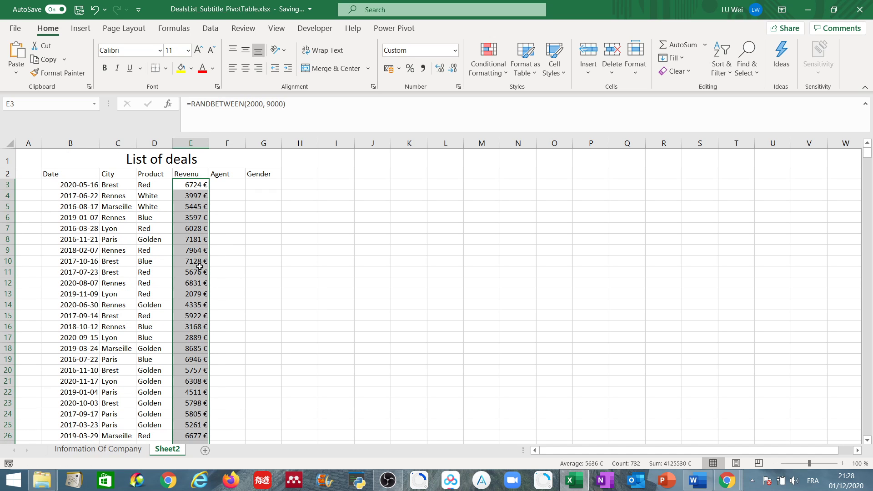
pyautogui.click(189, 196)
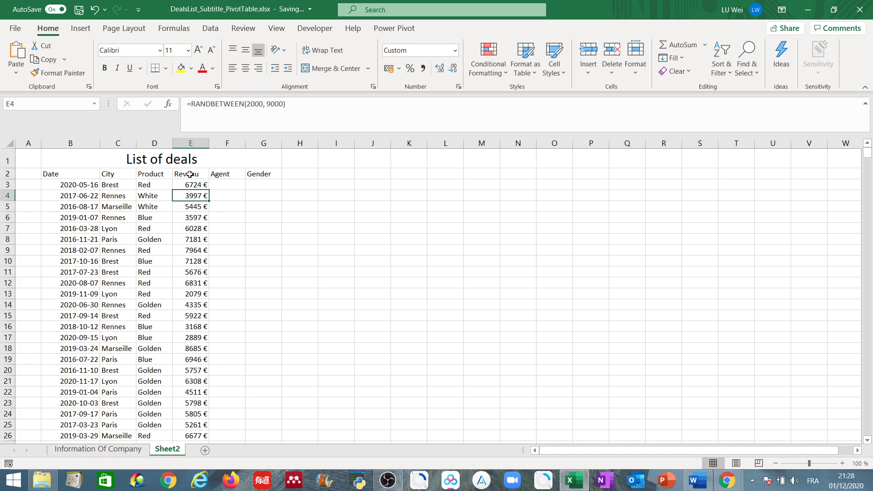
pyautogui.click(225, 184)
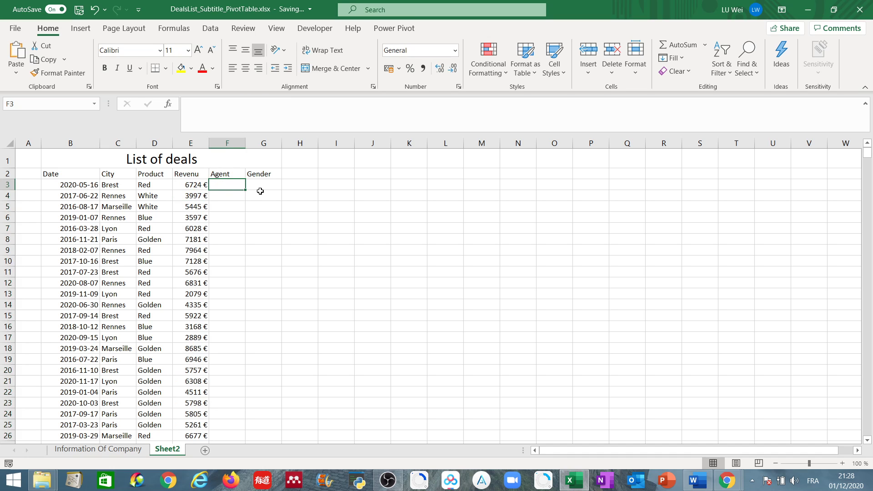
# Enter =INDEX('Information Of Company'!B3:B12, RANDBETWEEN(1, 10)) in F3 as the first random agent.
pyautogui.write('=')
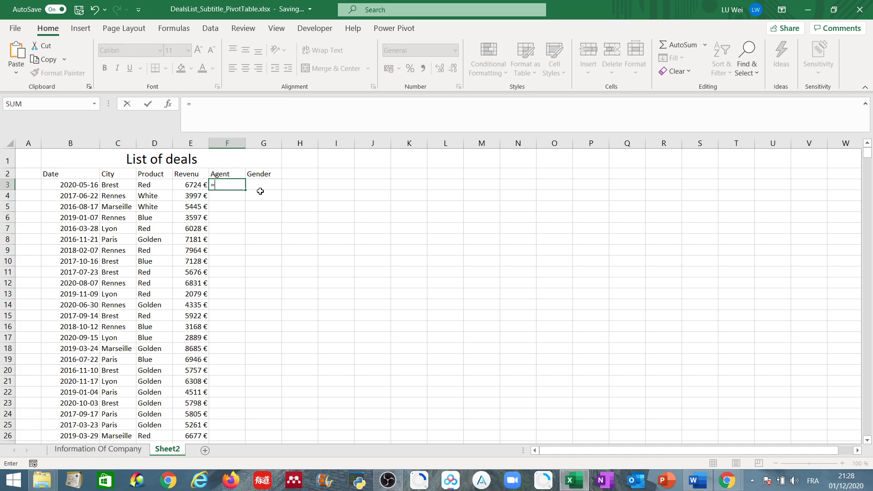
pyautogui.write('In')
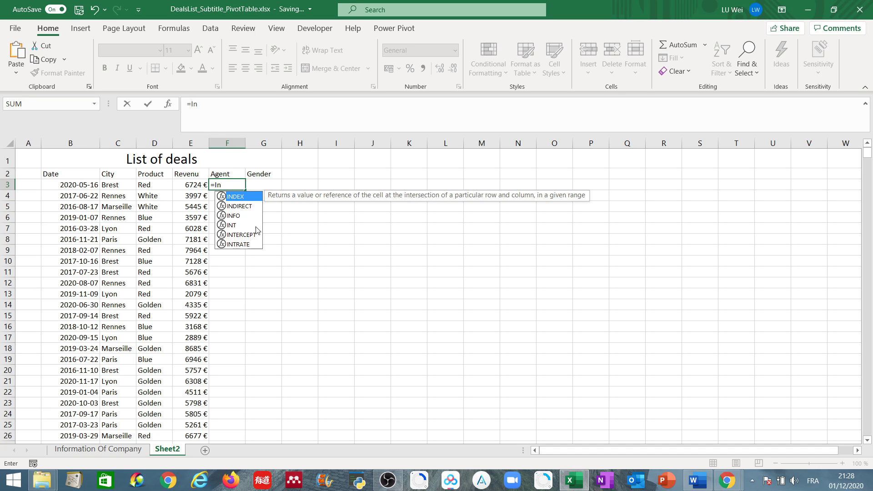
pyautogui.doubleClick(258, 197)
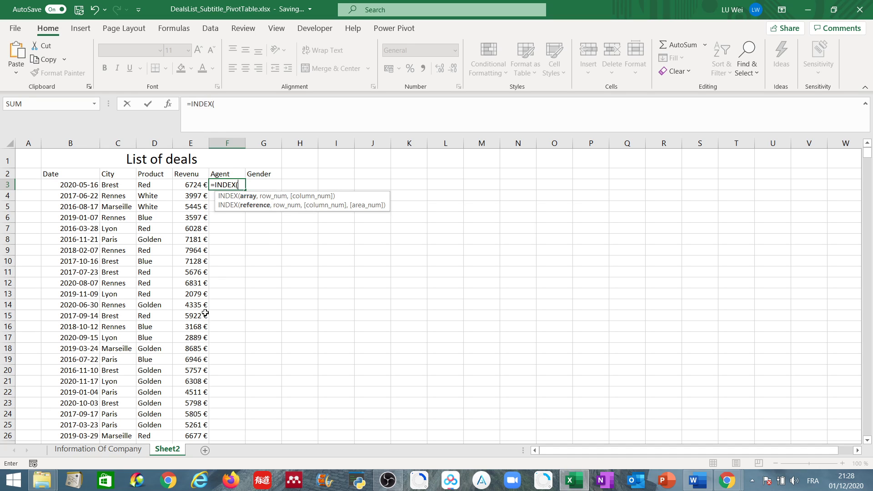
pyautogui.click(93, 455)
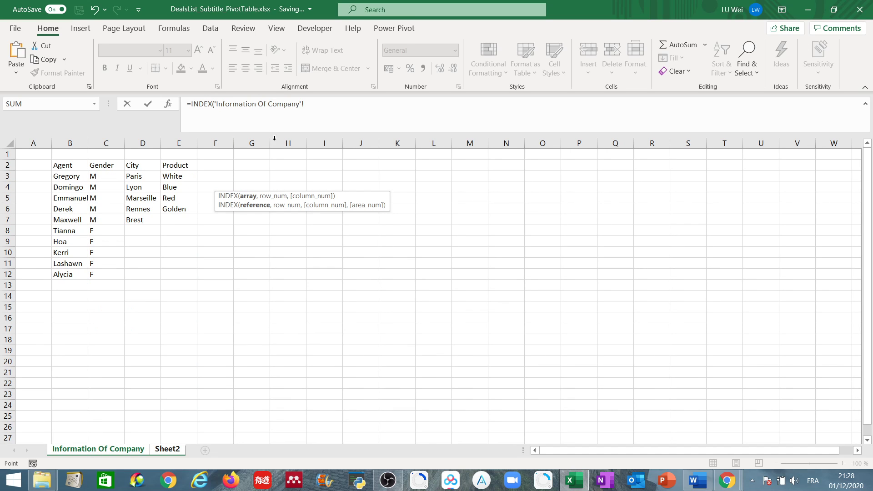
pyautogui.moveTo(72, 177); pyautogui.dragTo(74, 274)
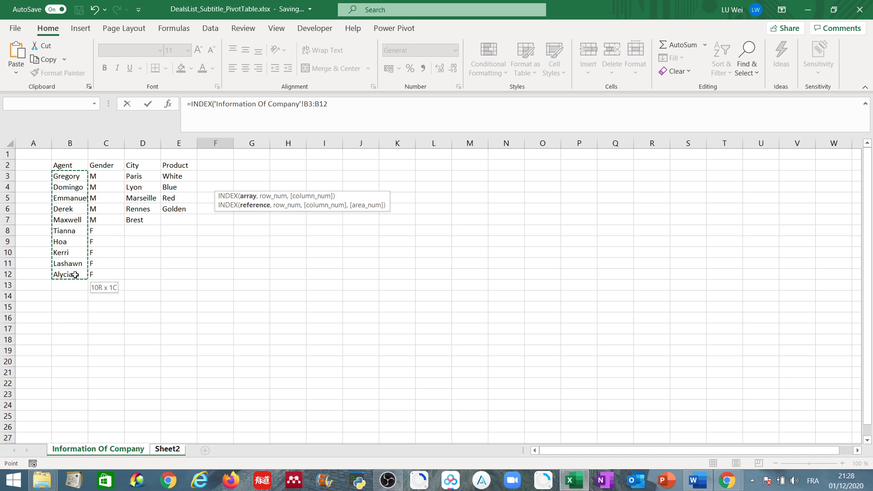
pyautogui.click(344, 106)
pyautogui.write(',')
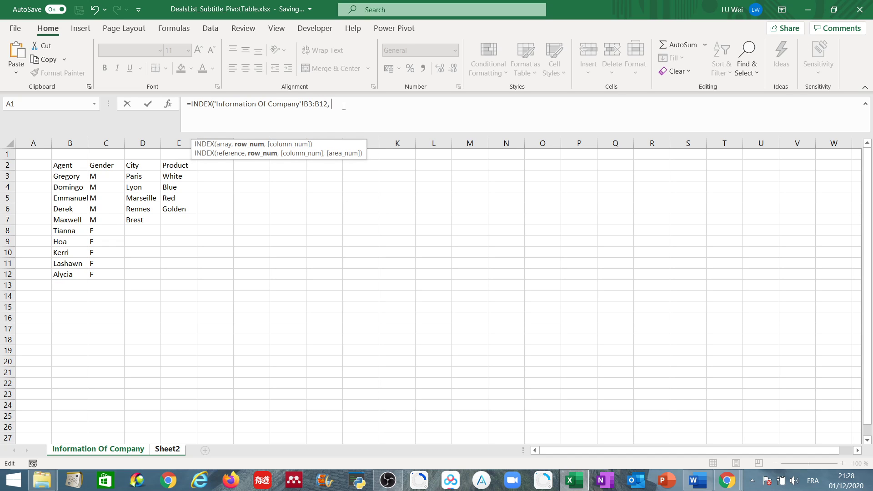
pyautogui.write(' Ran')
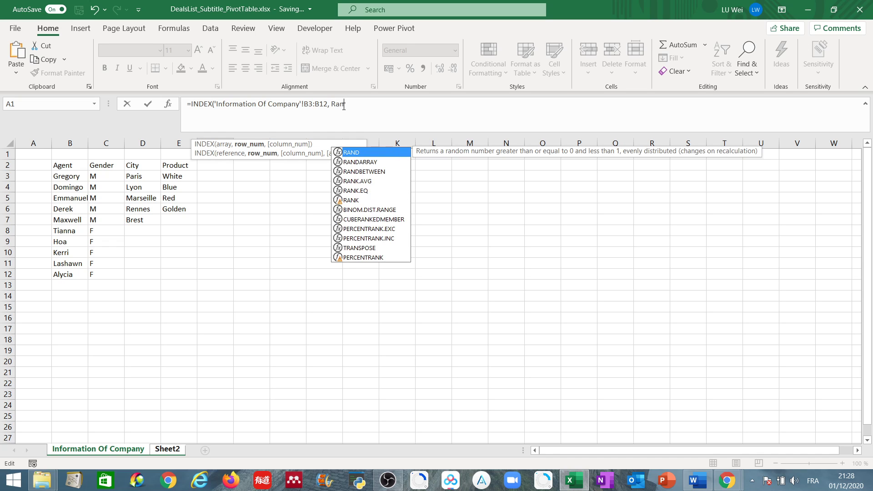
pyautogui.doubleClick(359, 172)
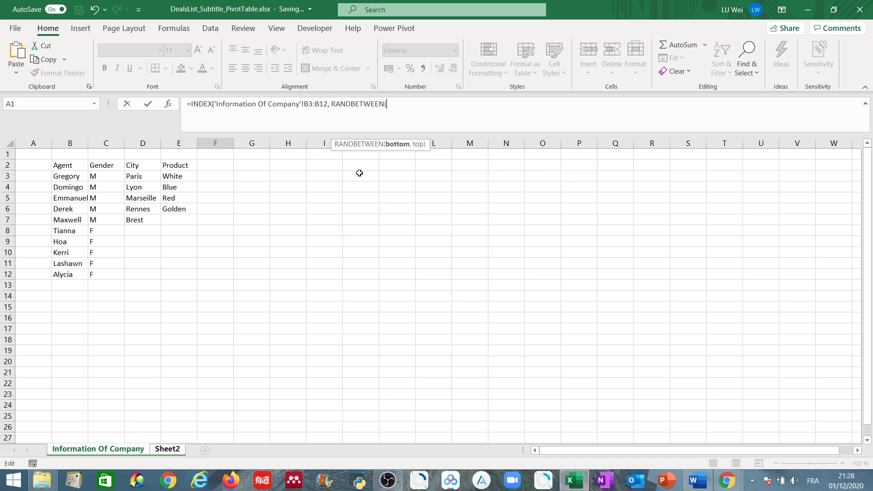
pyautogui.write('1, 10))')
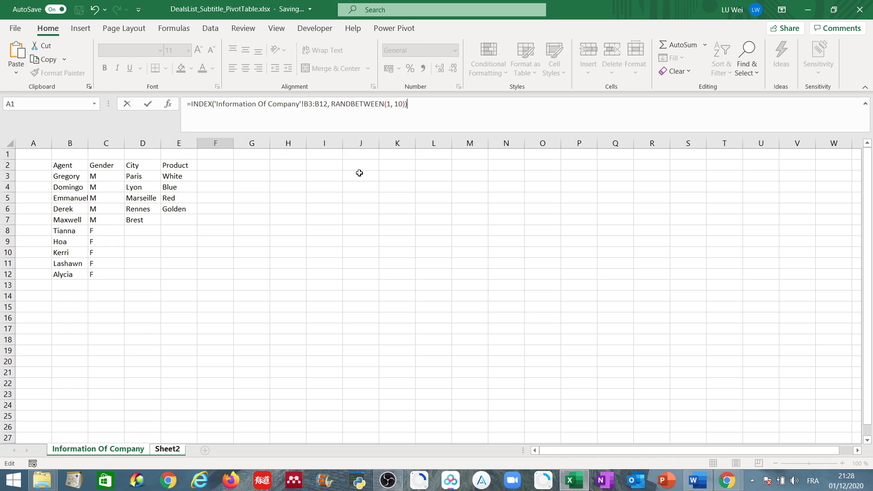
pyautogui.press('Return')
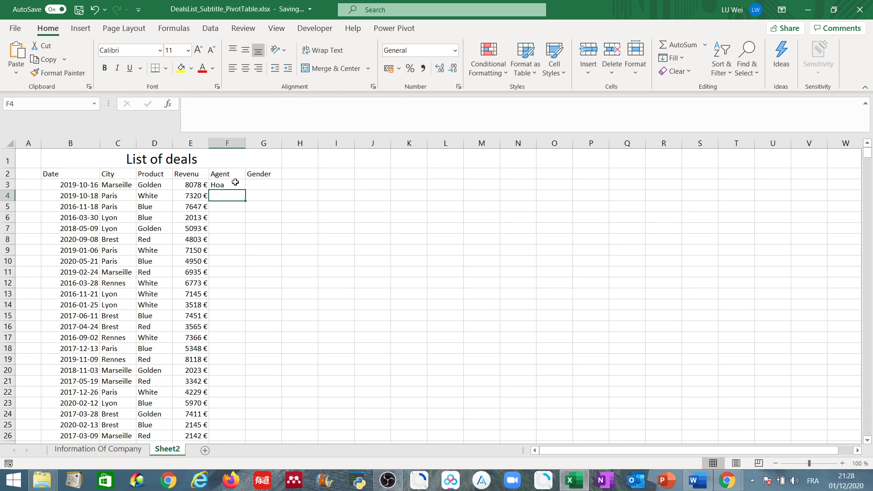
# Lock the agent range rows in F3's formula as B$3:B$12 and fill the formula down column F alongside all the deals.
pyautogui.click(236, 183)
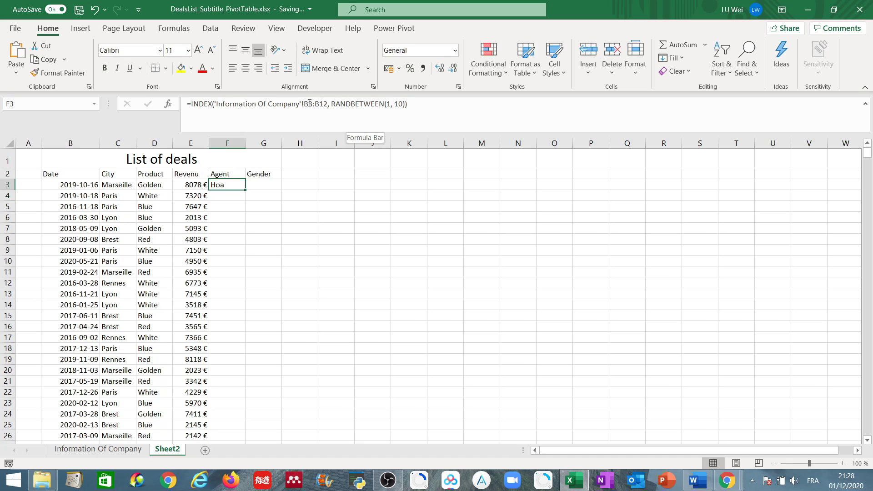
pyautogui.click(310, 104)
pyautogui.write('$3:B')
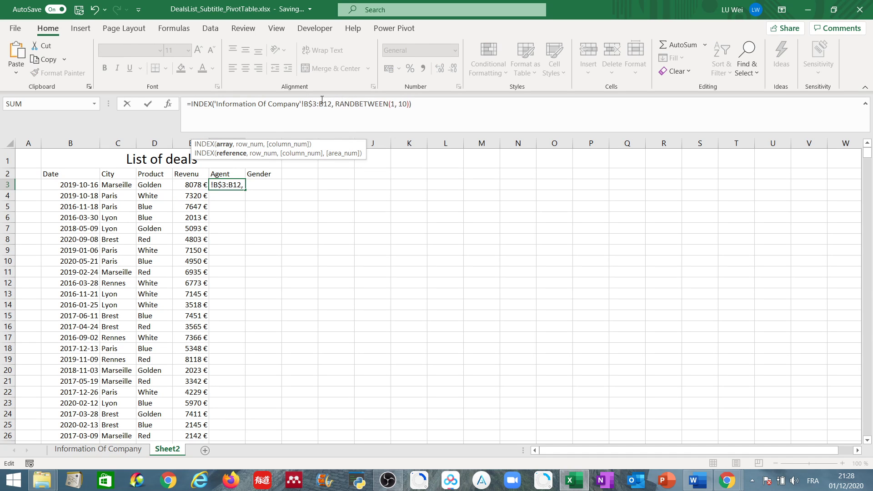
pyautogui.write('$')
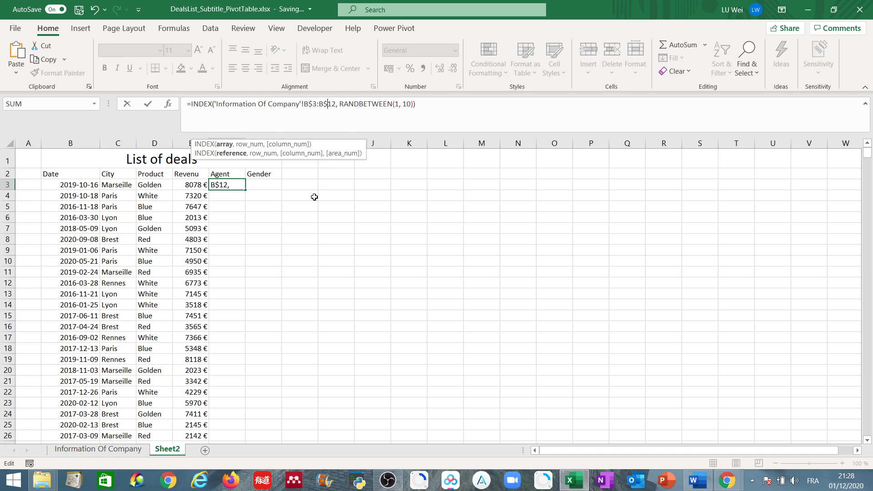
pyautogui.press('Return')
pyautogui.click(238, 186)
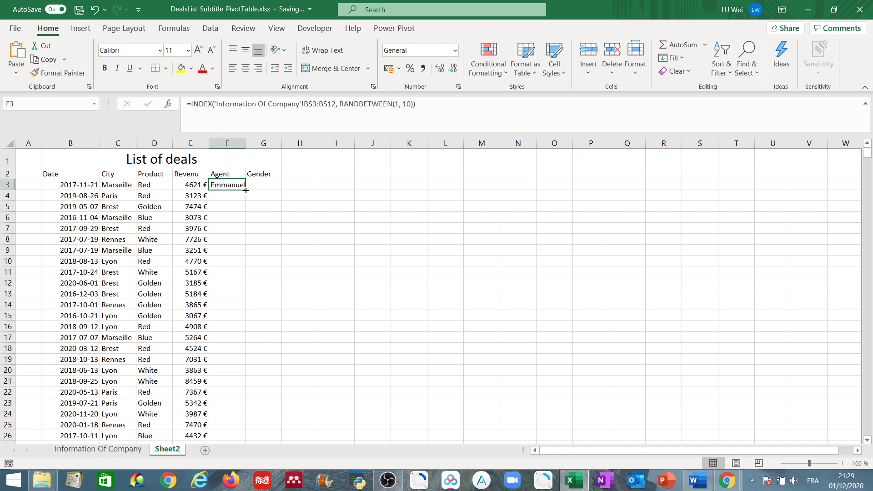
pyautogui.doubleClick(246, 190)
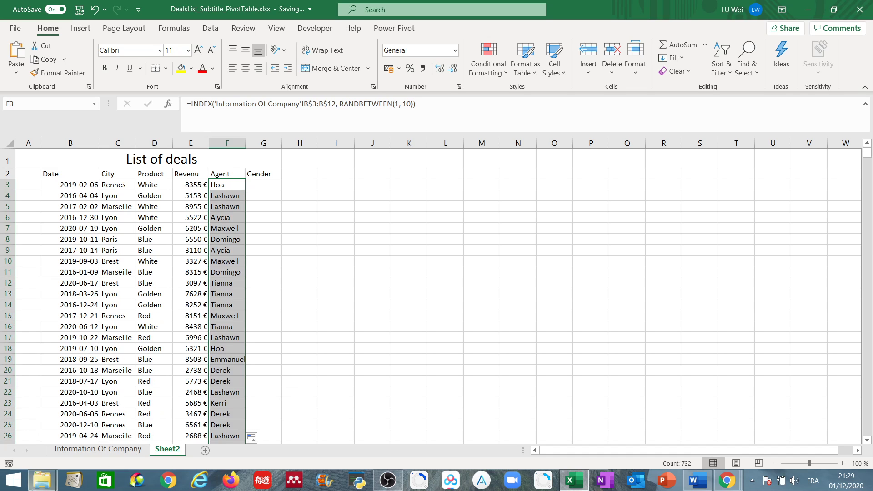
# Compare the first deals' agents and empty Gender cells with the agent and gender lists on the Information Of Company sheet.
pyautogui.click(267, 184)
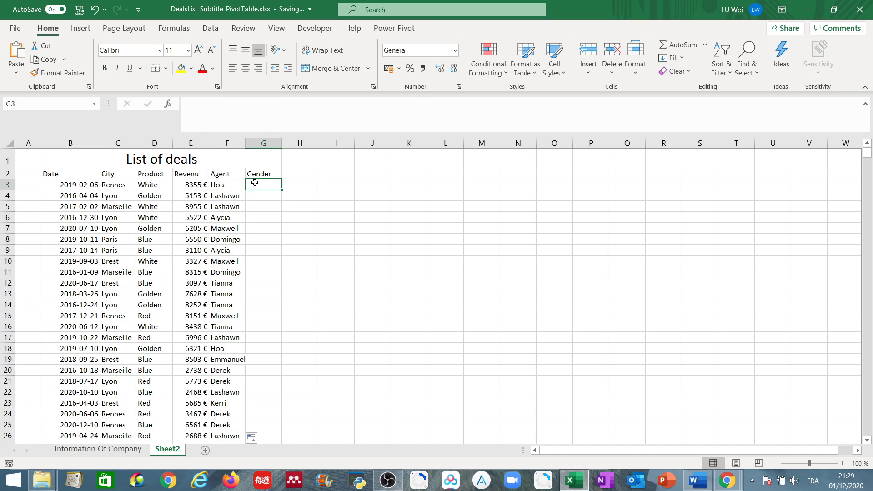
pyautogui.click(231, 186)
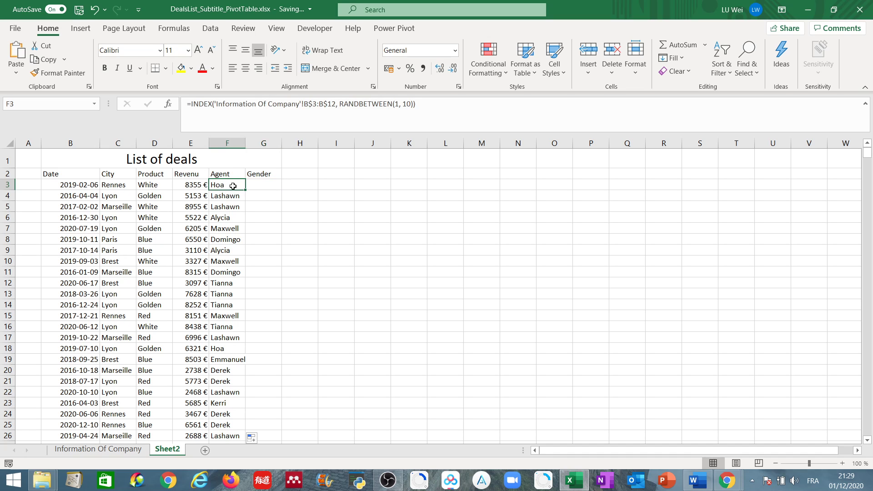
pyautogui.click(117, 449)
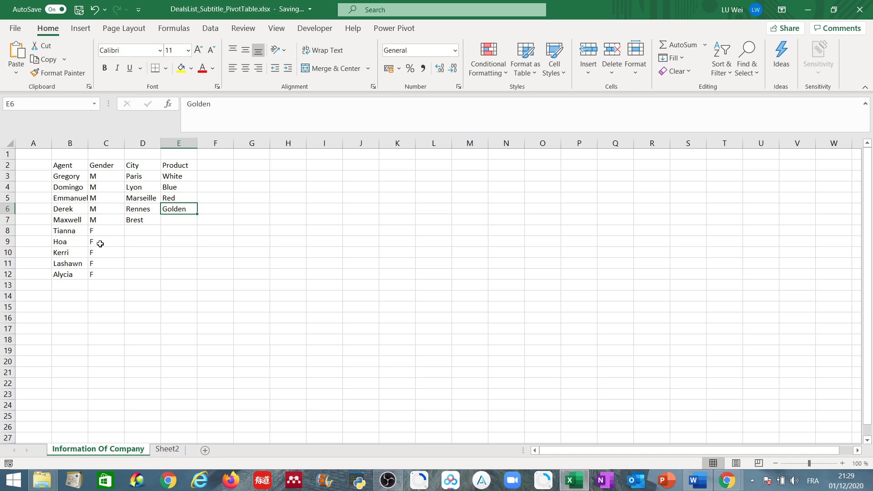
pyautogui.click(171, 452)
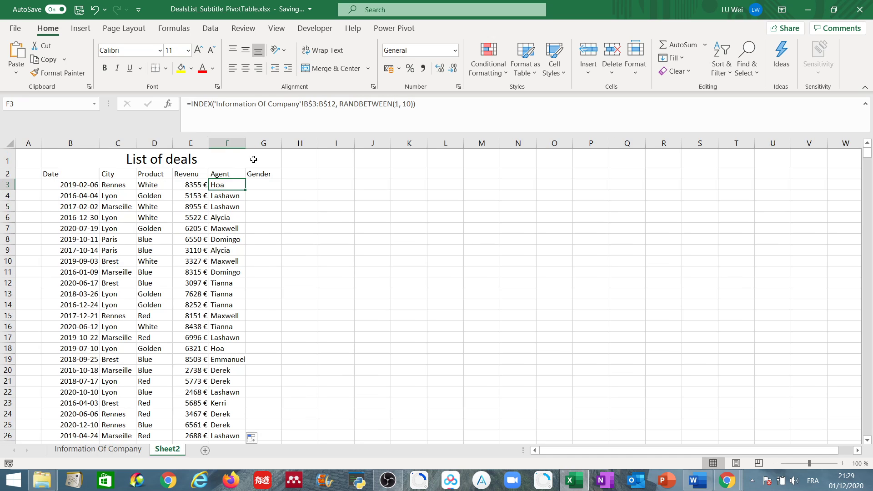
pyautogui.click(255, 182)
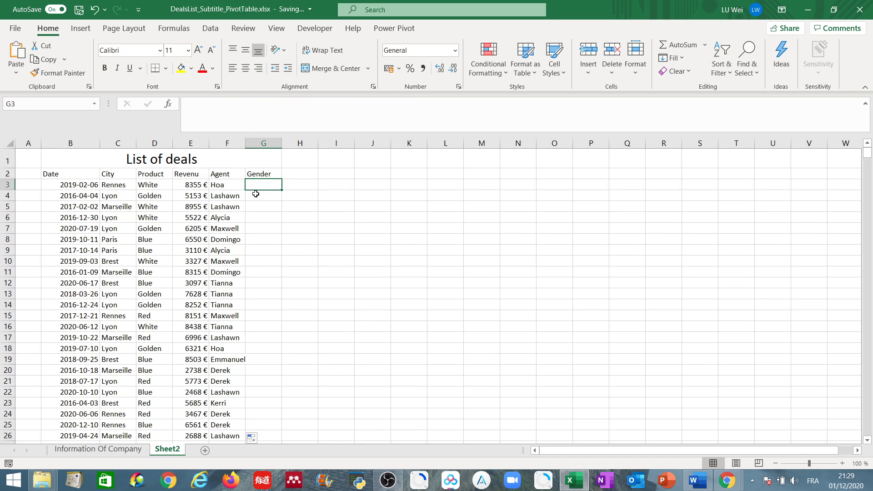
pyautogui.click(255, 195)
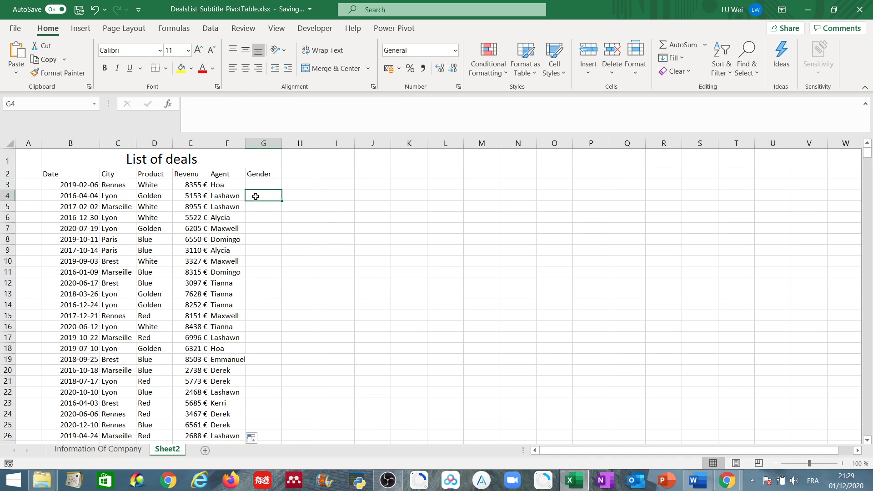
pyautogui.click(228, 196)
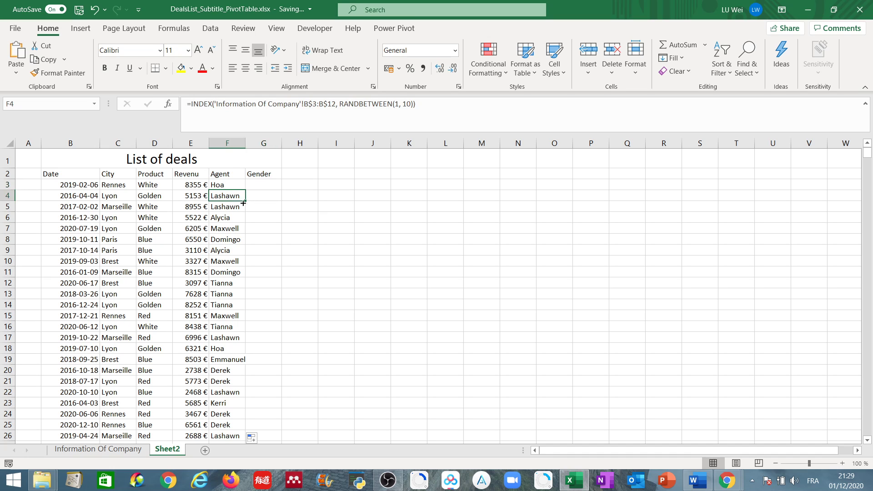
pyautogui.click(93, 450)
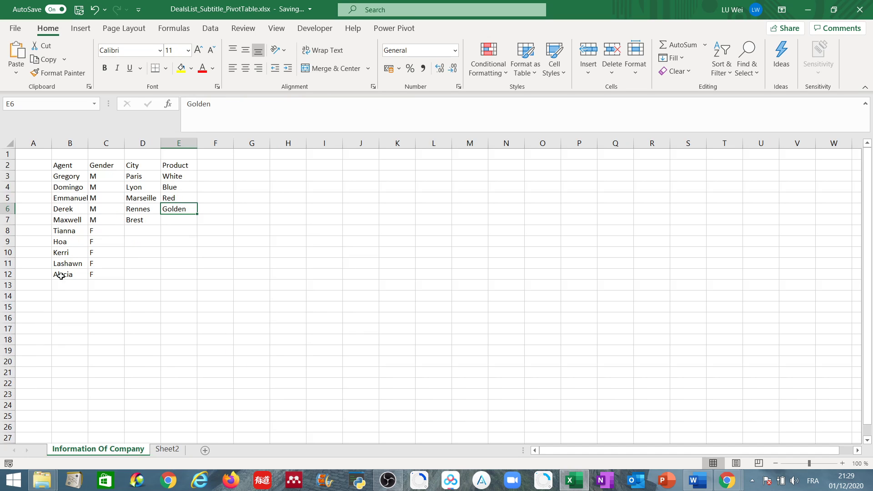
pyautogui.click(167, 450)
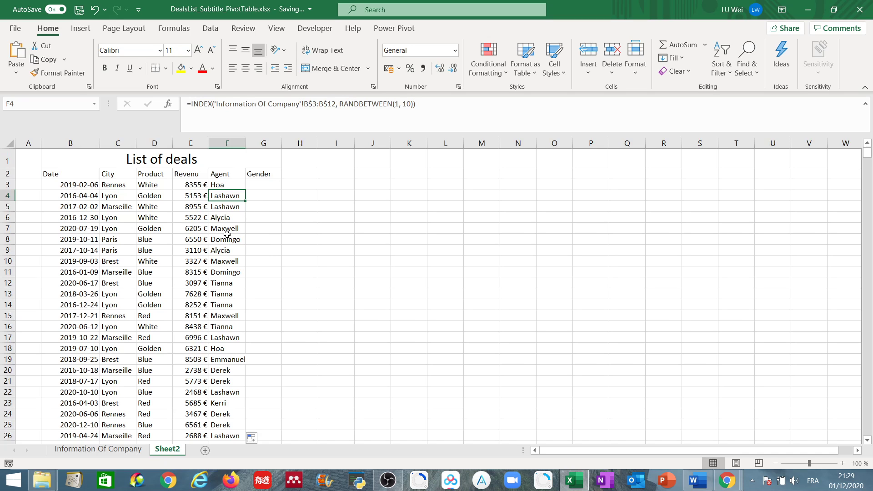
# Begin a VLOOKUP formula in G3 with F3 as the lookup value and 'Information Of Company'!B3:C12 as the table array.
pyautogui.doubleClick(253, 184)
pyautogui.write('=')
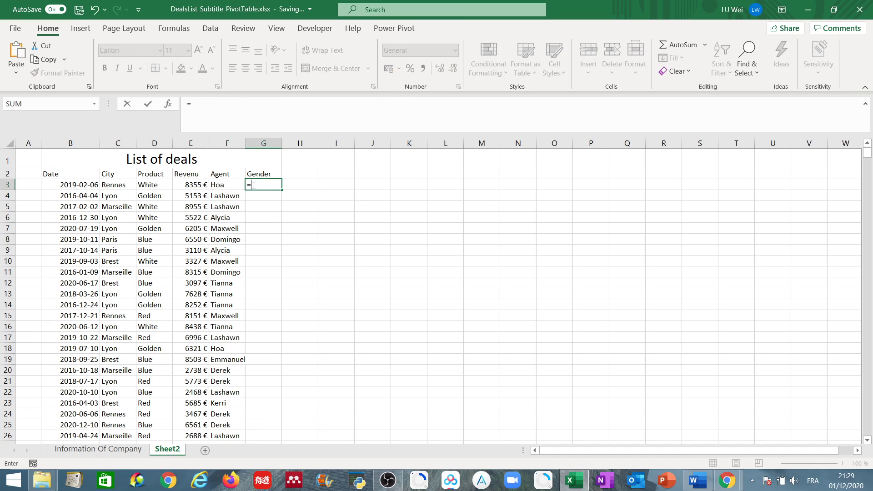
pyautogui.write('Vloo')
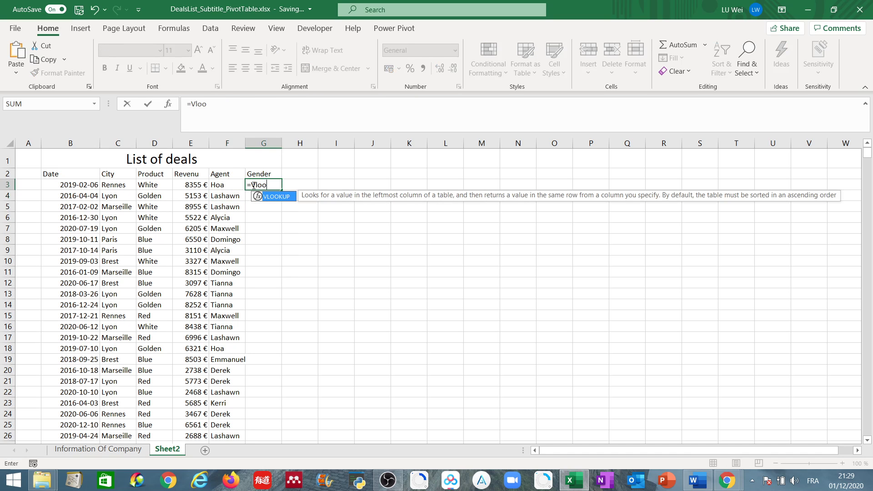
pyautogui.press('Tab')
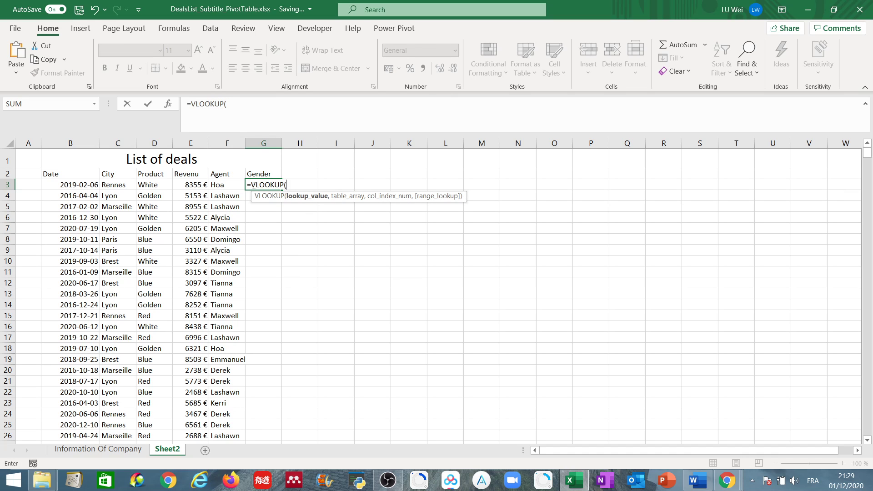
pyautogui.click(220, 185)
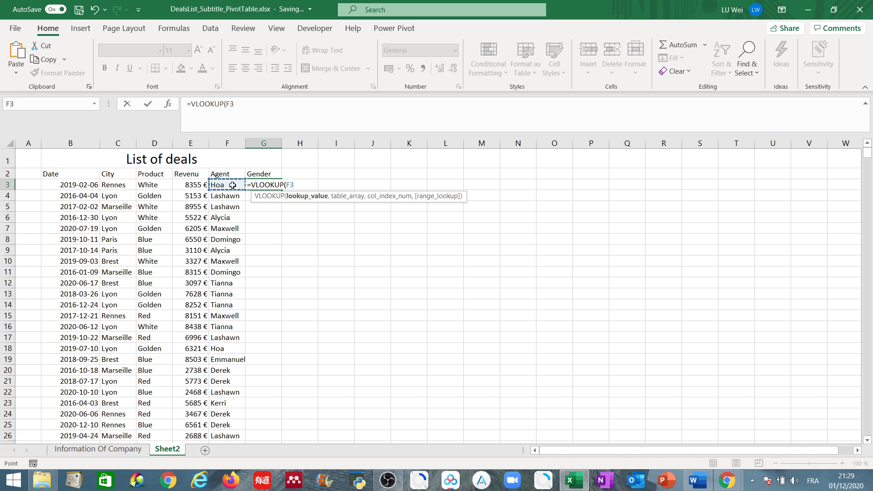
pyautogui.write(',')
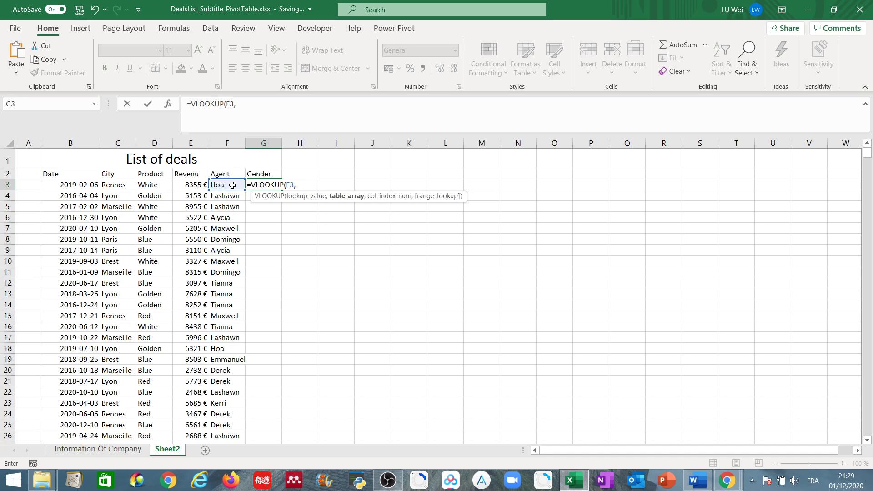
pyautogui.click(118, 450)
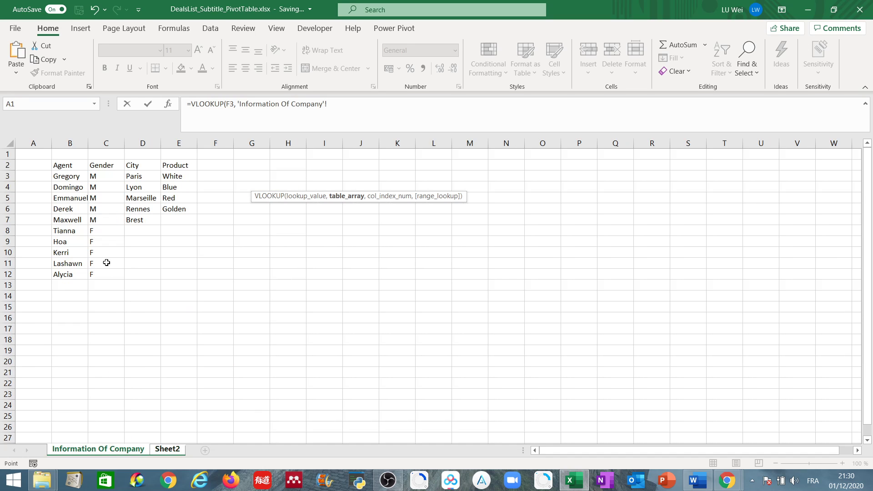
pyautogui.moveTo(68, 176); pyautogui.dragTo(104, 275)
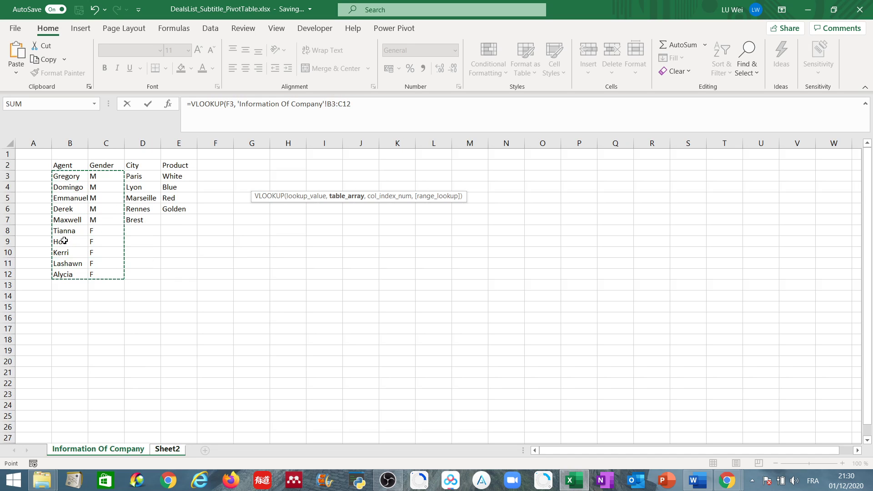
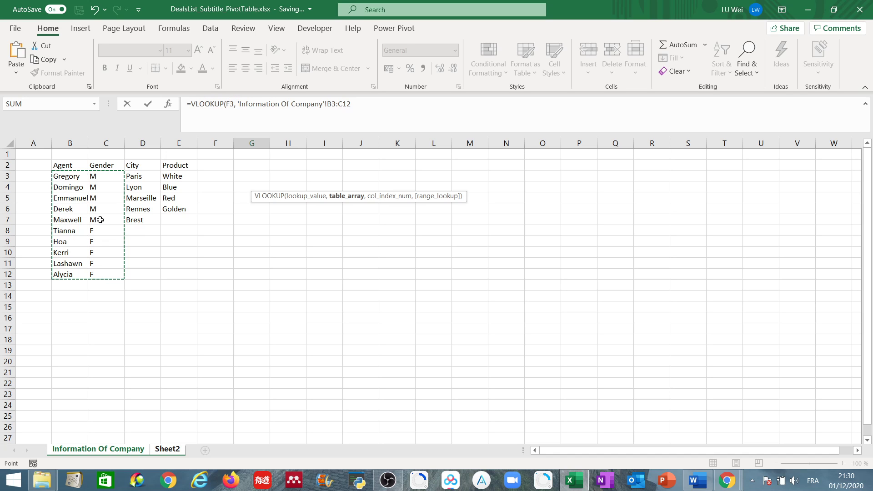
# Complete G3's formula with column index 2 and exact match as =VLOOKUP(F3, 'Information Of Company'!B3:C12, 2, FALSE).
pyautogui.click(356, 102)
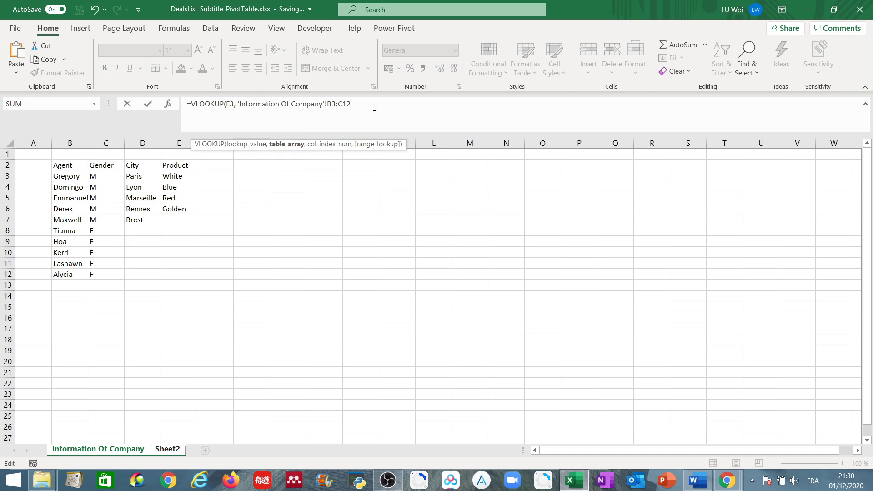
pyautogui.write(',')
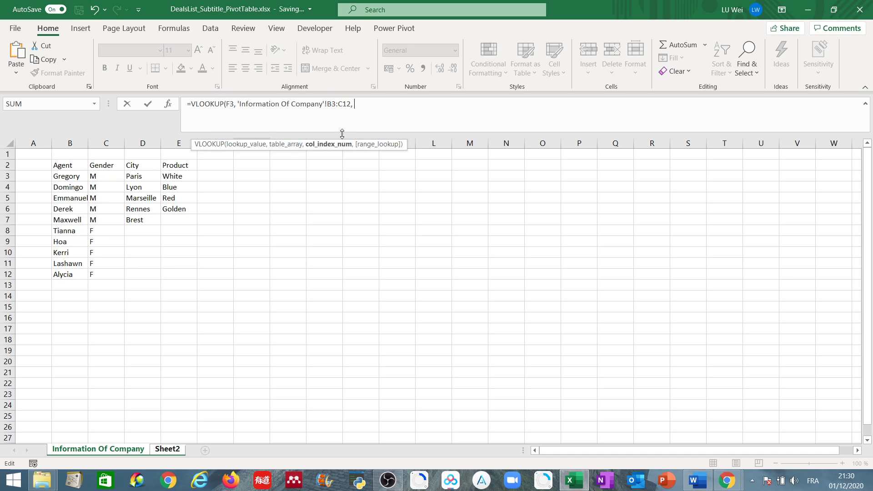
pyautogui.write('2,')
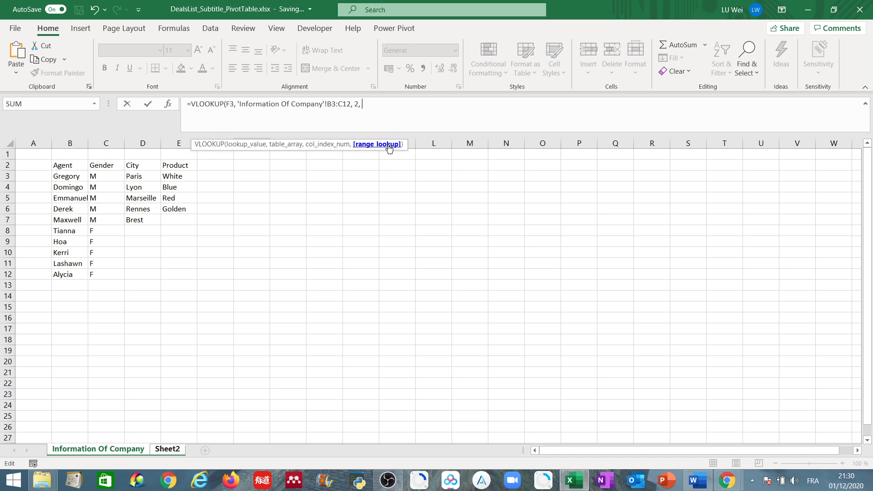
pyautogui.write('F')
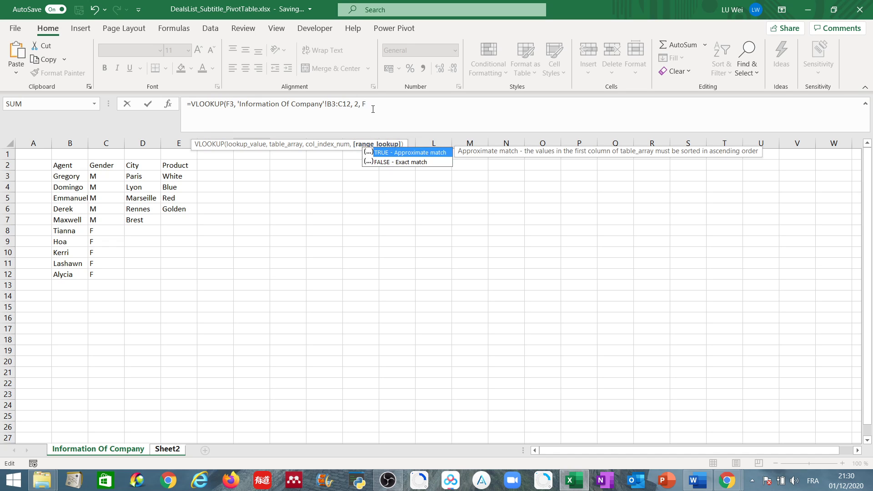
pyautogui.click(384, 163)
pyautogui.doubleClick(384, 163)
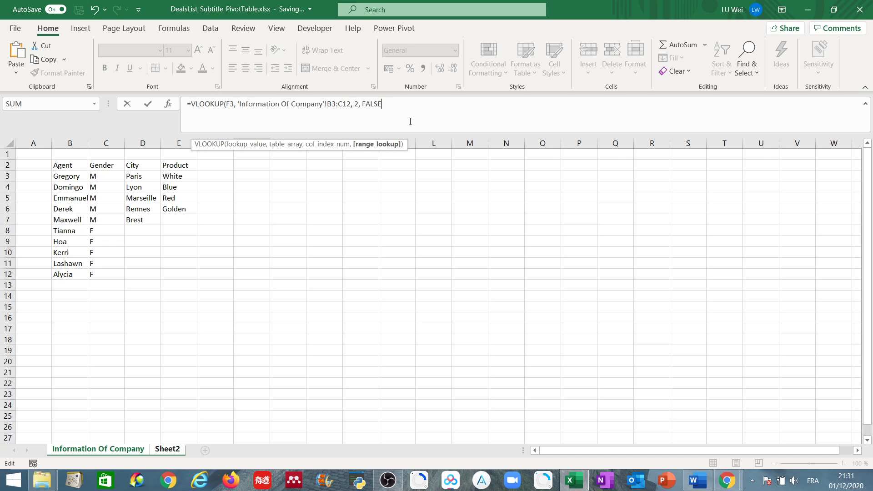
pyautogui.press('BackSpace')
pyautogui.press('BackSpace')
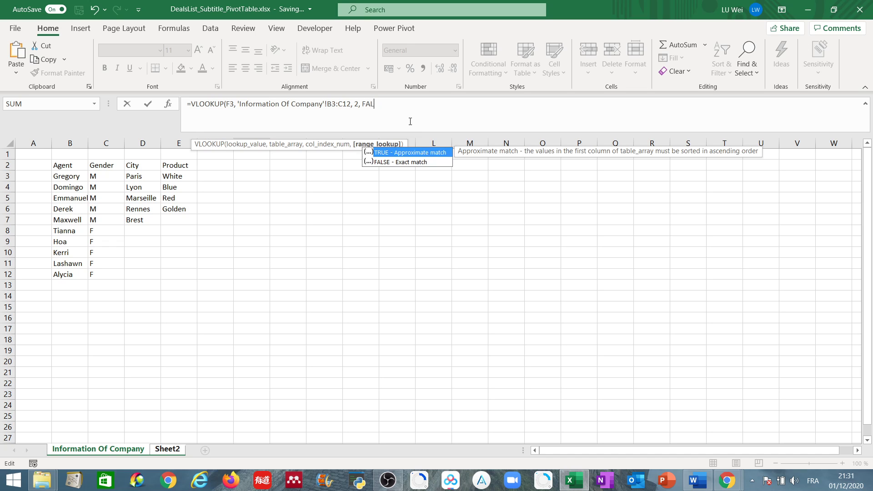
pyautogui.write('SE)')
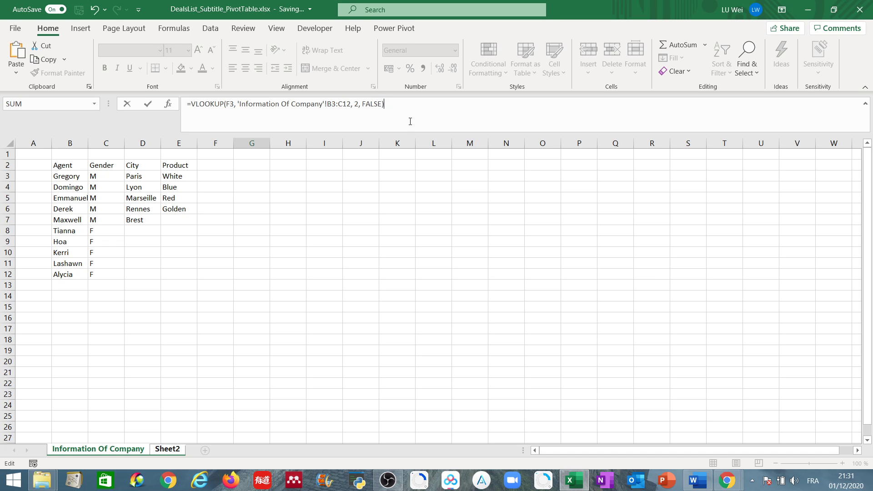
pyautogui.press('Return')
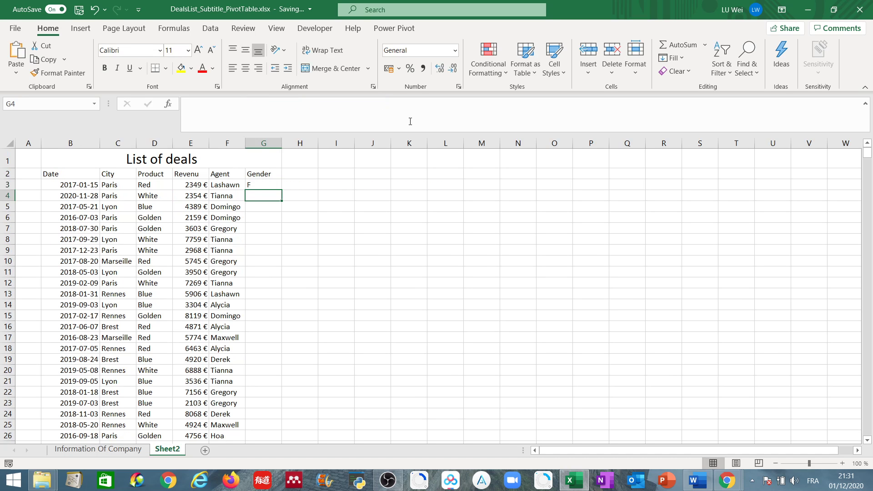
# Lock the lookup table rows in G3's formula as B$3:C$12 and fill the formula down column G alongside all the deals.
pyautogui.click(271, 186)
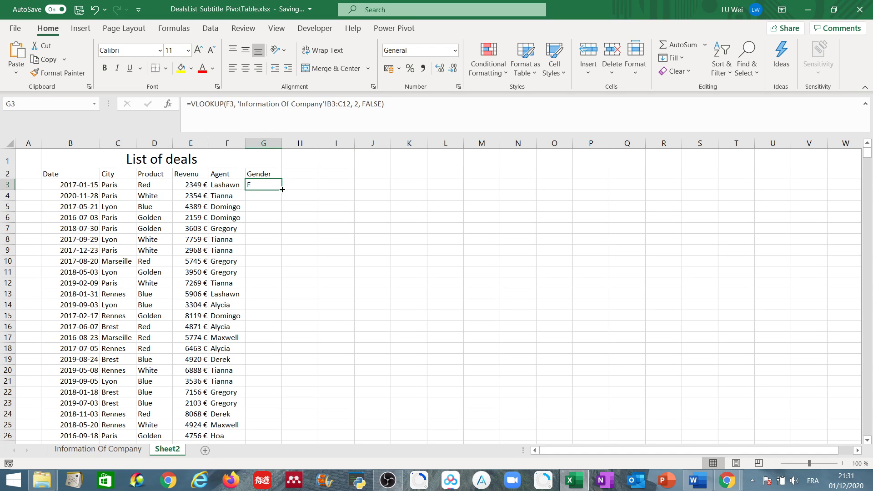
pyautogui.doubleClick(282, 190)
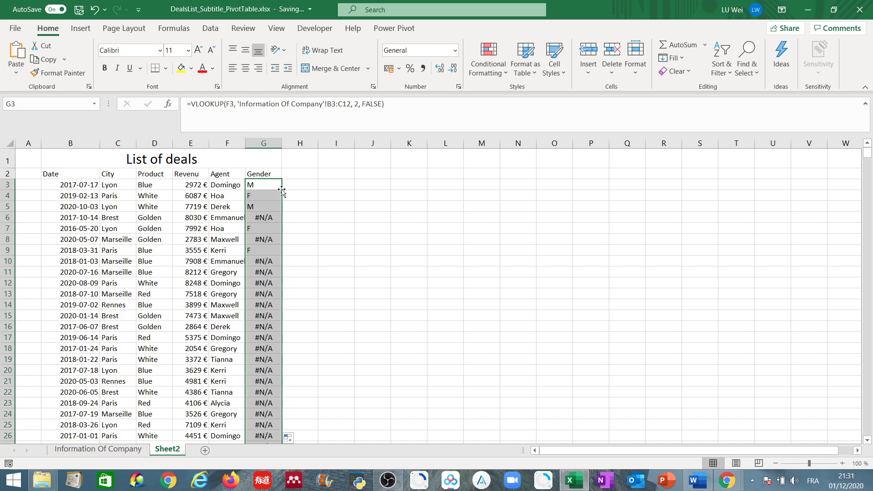
pyautogui.click(338, 105)
pyautogui.write('$')
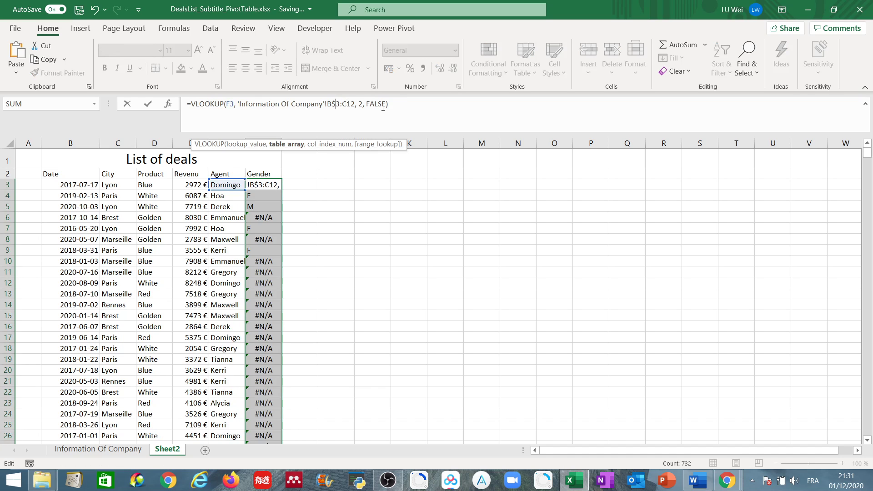
pyautogui.click(350, 104)
pyautogui.write('$')
pyautogui.press('Return')
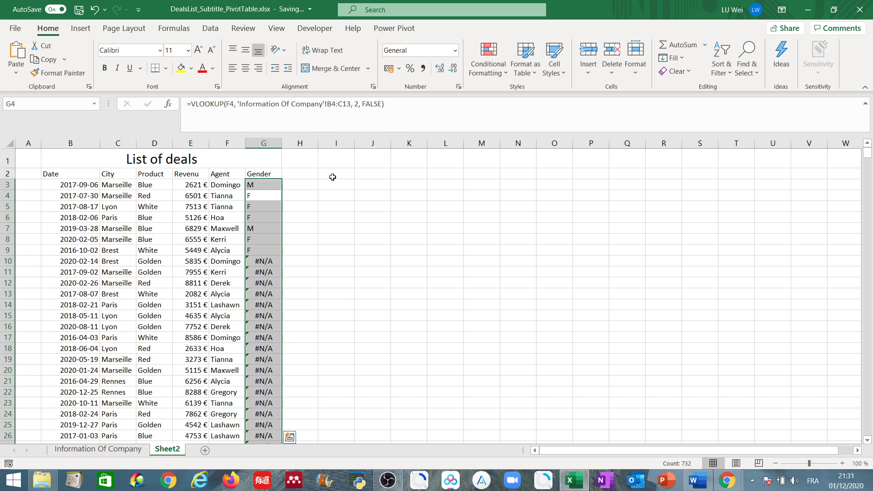
pyautogui.click(266, 183)
pyautogui.doubleClick(279, 190)
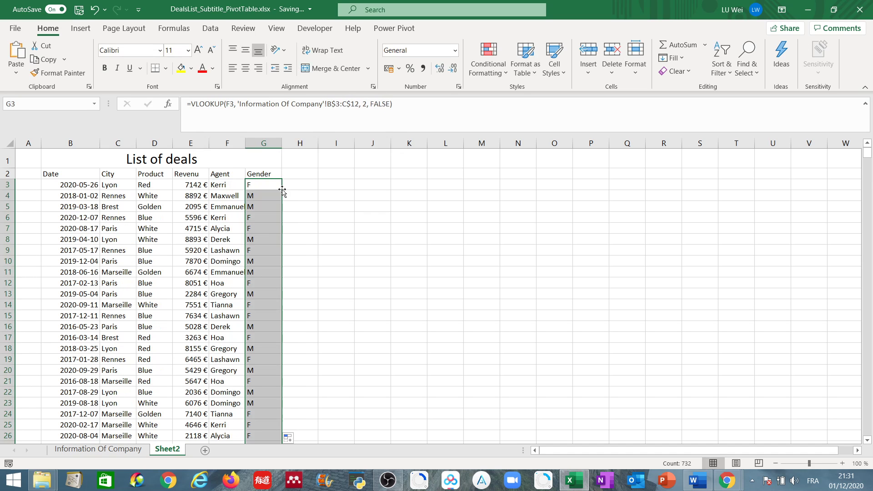
# Check the filled Gender values against the agents down the list of deals.
pyautogui.scroll(-2, 293, 228)
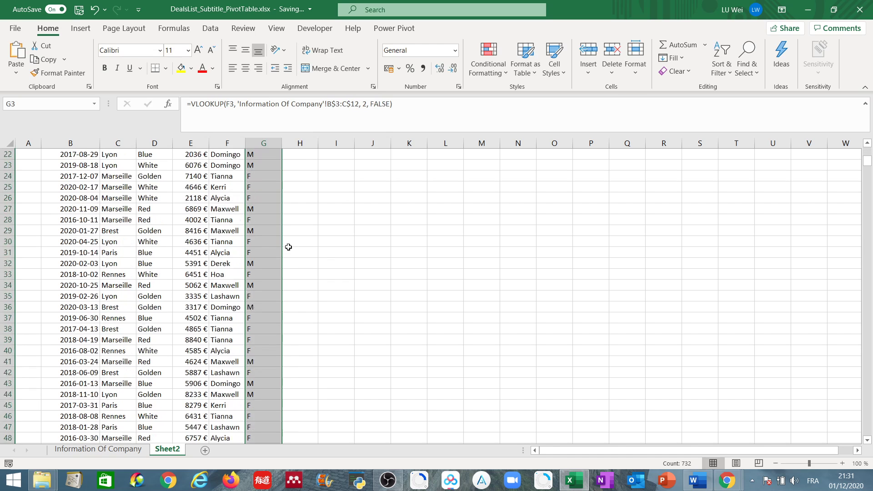
pyautogui.scroll(2, 279, 278)
pyautogui.scroll(-2, 279, 275)
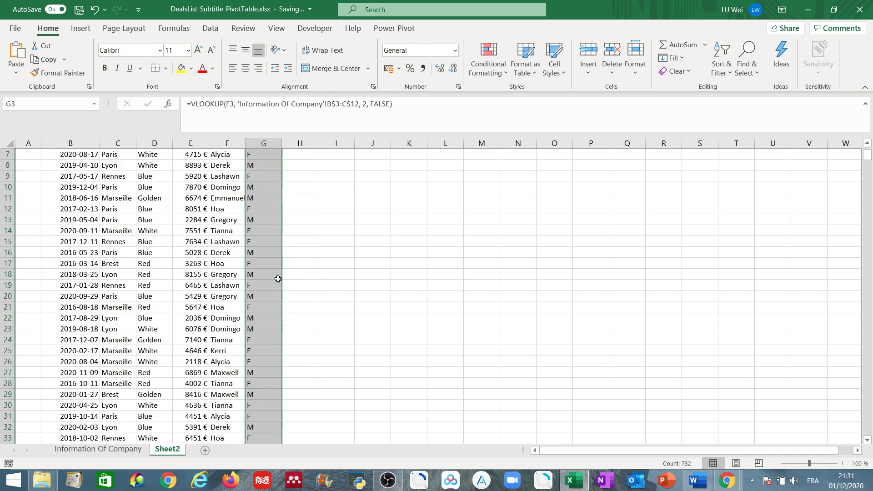
pyautogui.scroll(-3, 278, 275)
pyautogui.scroll(5, 277, 275)
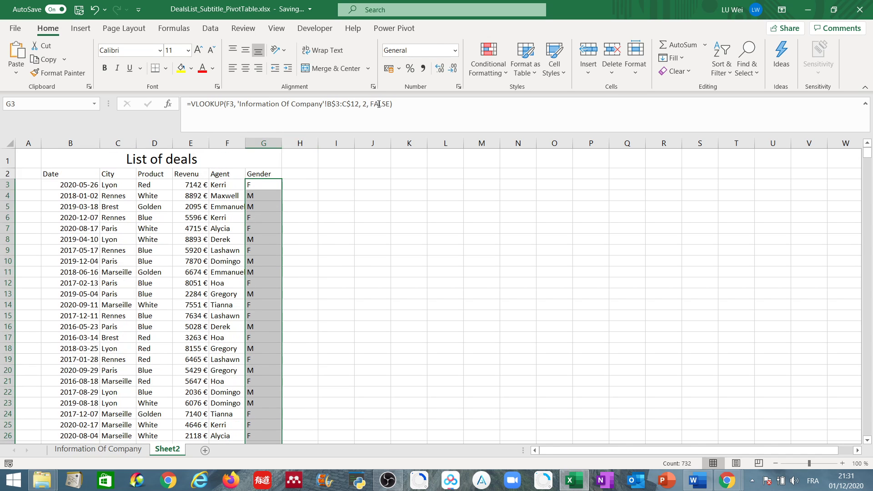
pyautogui.scroll(-3, 258, 209)
pyautogui.scroll(3, 258, 209)
pyautogui.moveTo(69, 142); pyautogui.dragTo(252, 142)
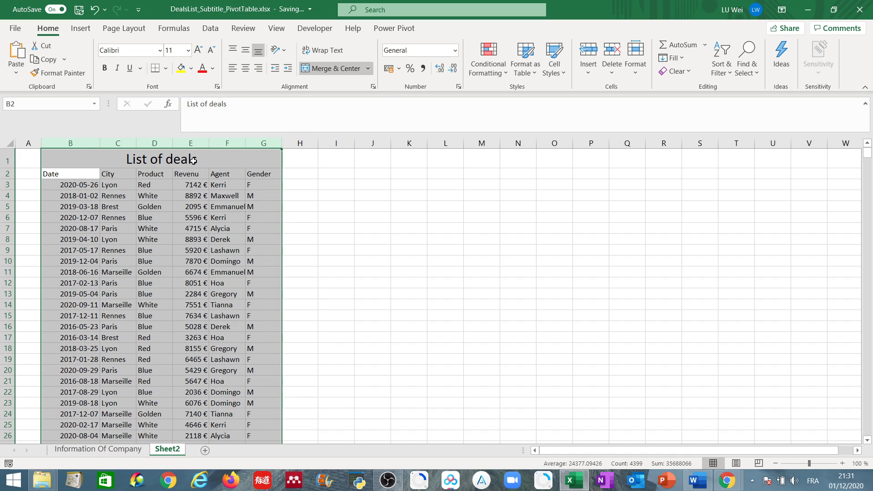
pyautogui.hotkey('ctrl', 'c')
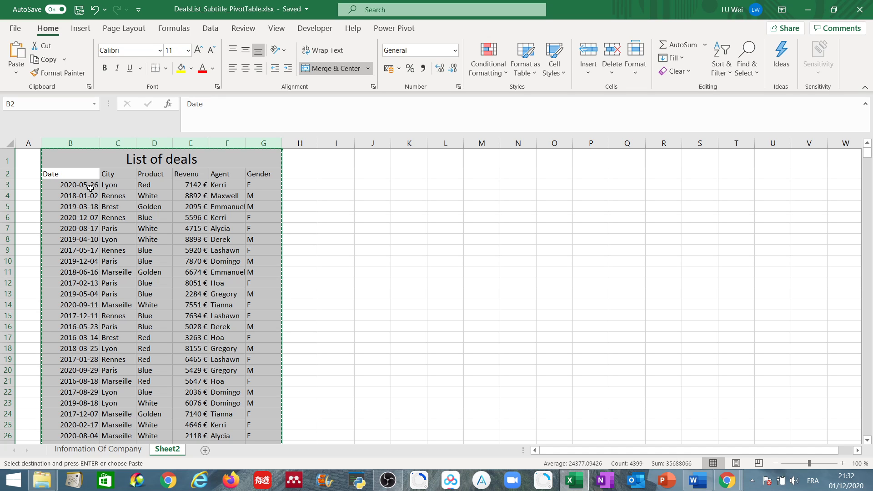
pyautogui.click(262, 205)
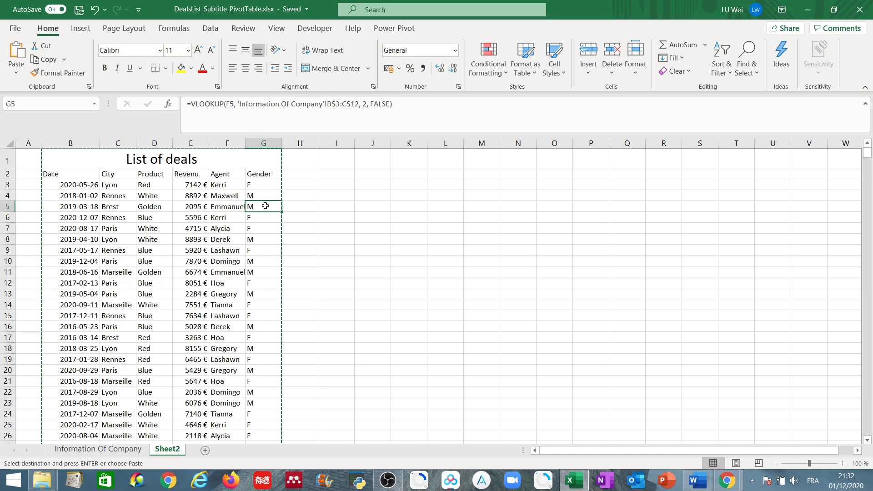
pyautogui.hotkey('ctrl', 'v')
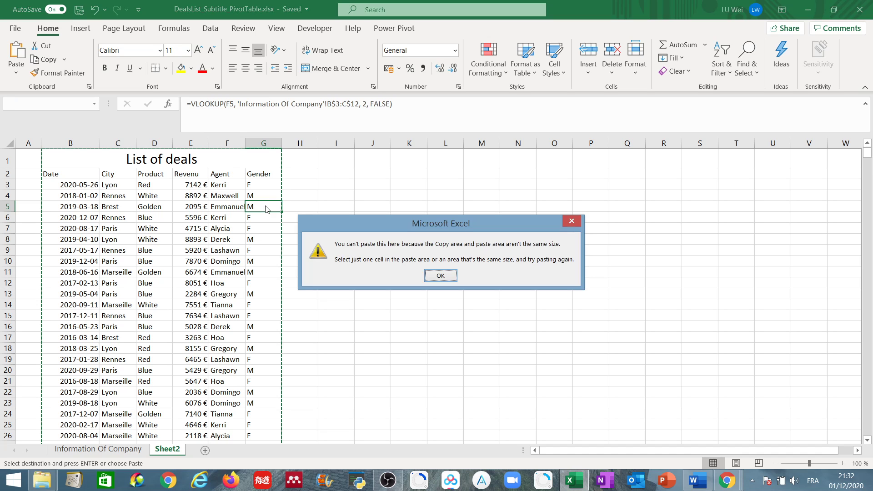
pyautogui.press('Return')
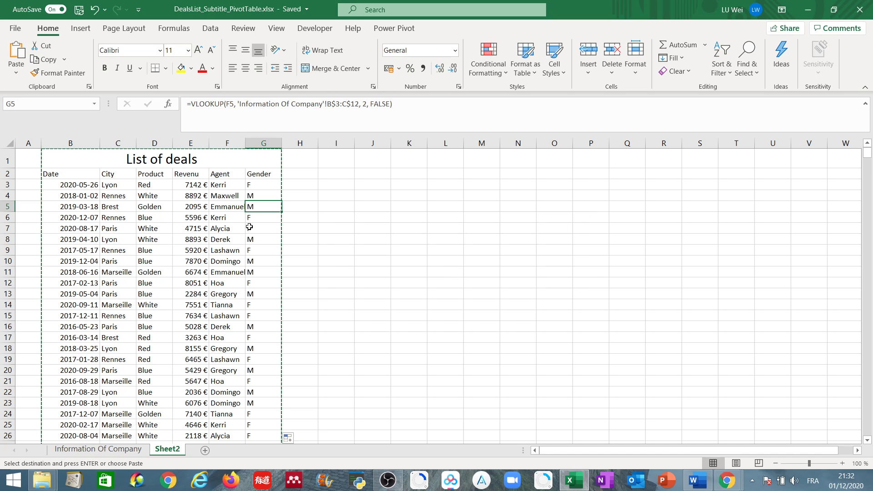
pyautogui.press('Escape')
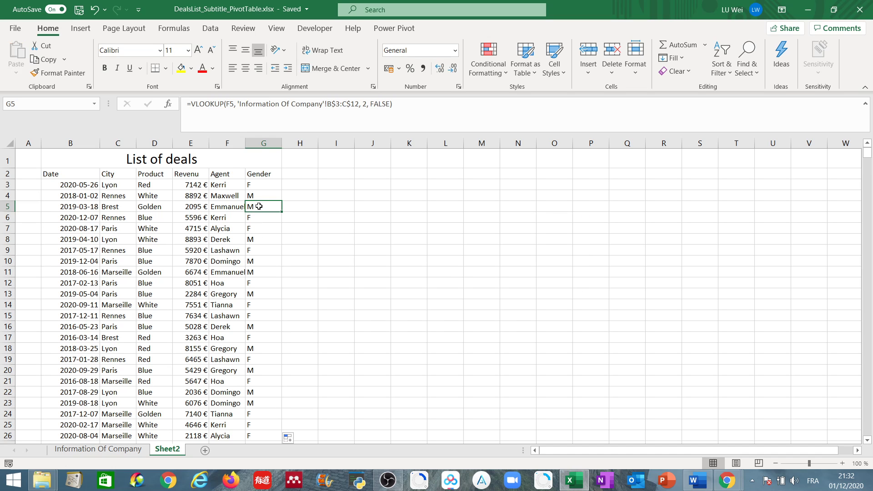
# Inspect the first deal's Revenu, Agent and Gender cells and re-enter the formulas in F3 and G3 to recalculate the random deals.
pyautogui.press('Down')
pyautogui.press('Down')
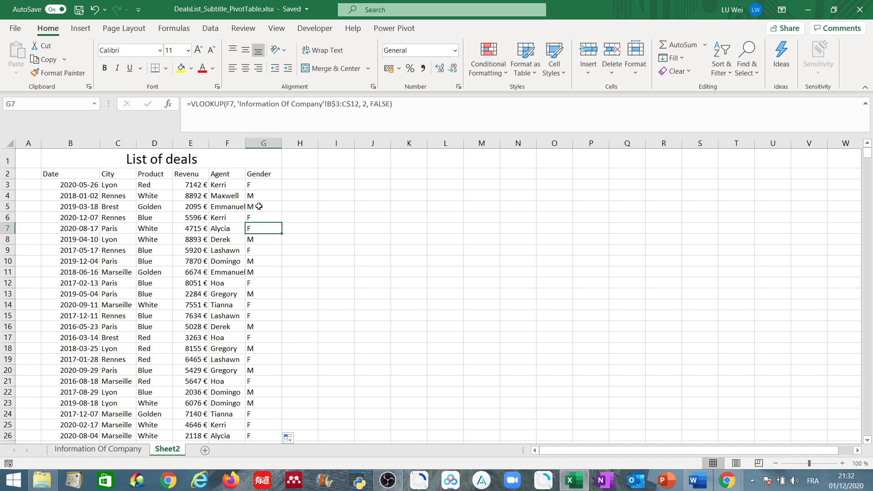
pyautogui.click(254, 184)
pyautogui.click(198, 185)
pyautogui.click(229, 183)
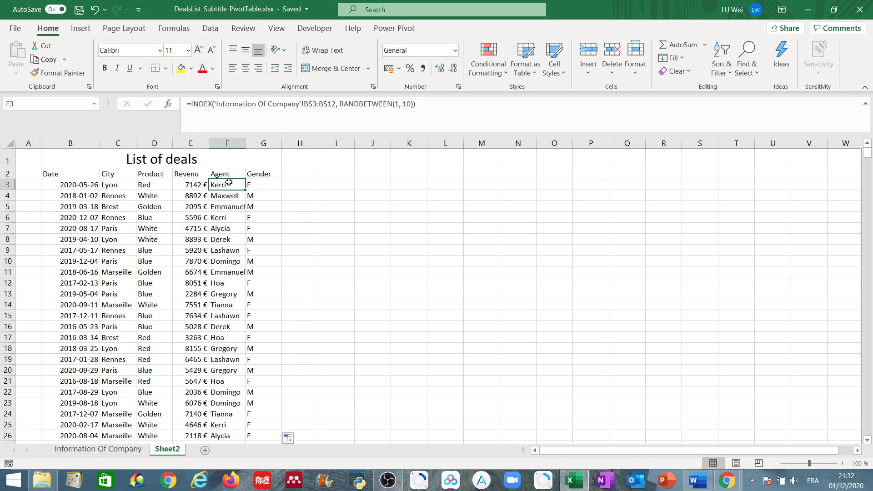
pyautogui.doubleClick(229, 183)
pyautogui.press('Return')
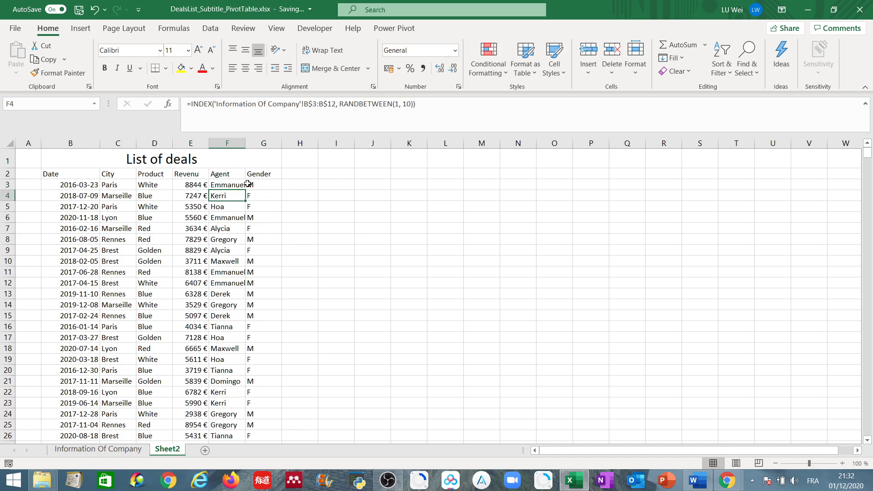
pyautogui.doubleClick(260, 184)
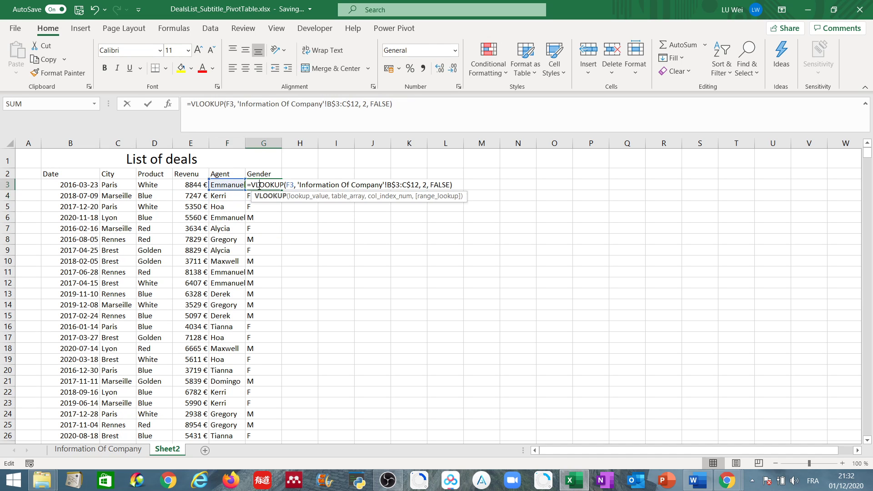
pyautogui.press('Return')
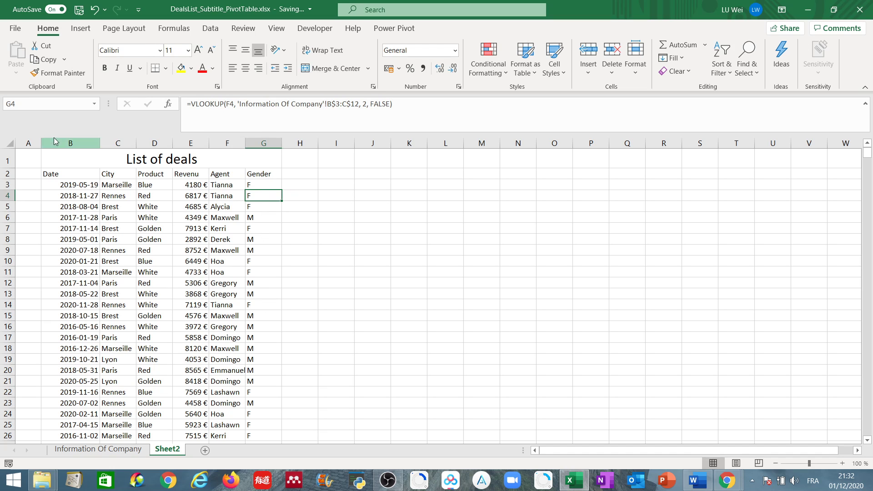
# Rename the Sheet2 worksheet as ListOfDeals.
pyautogui.moveTo(54, 142); pyautogui.dragTo(259, 158)
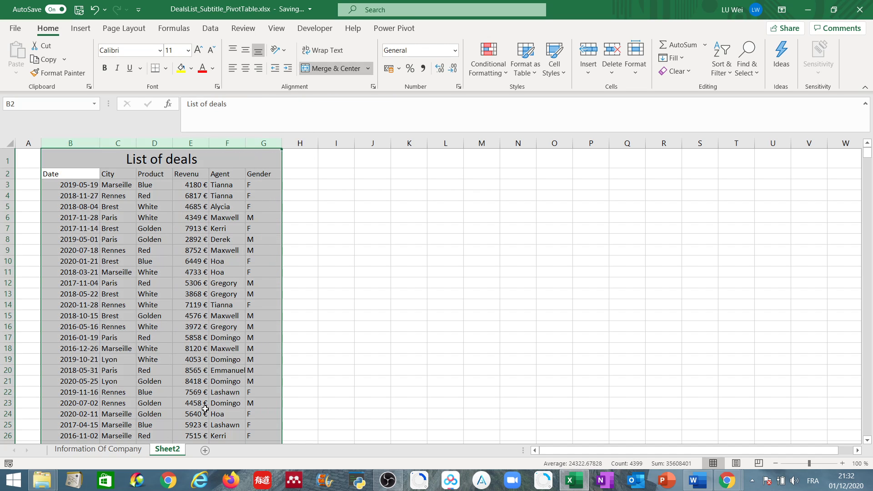
pyautogui.doubleClick(168, 450)
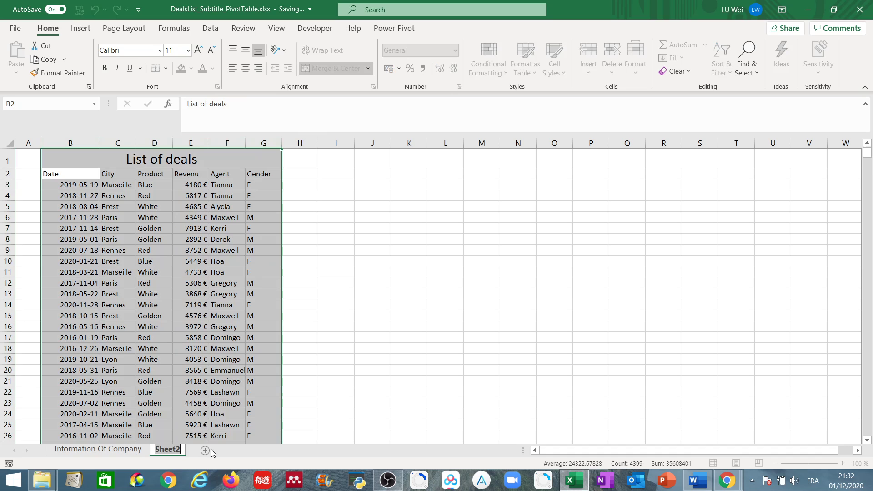
pyautogui.write('ListOfDeals')
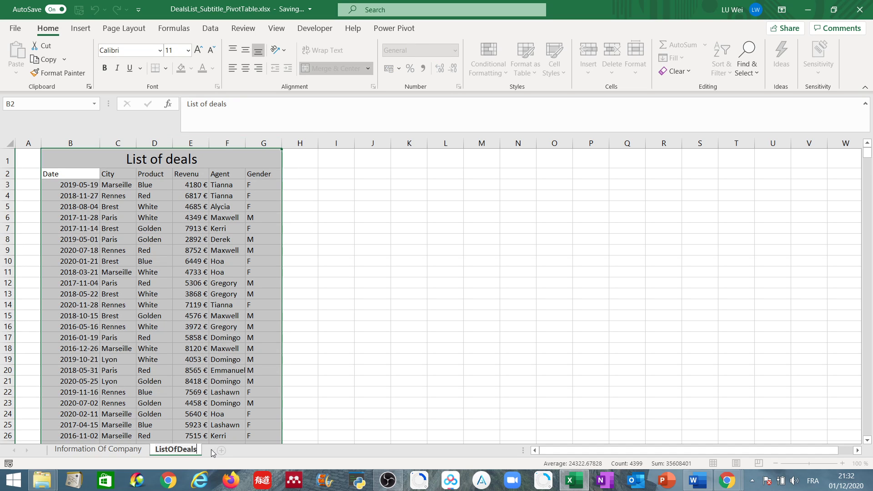
pyautogui.press('Return')
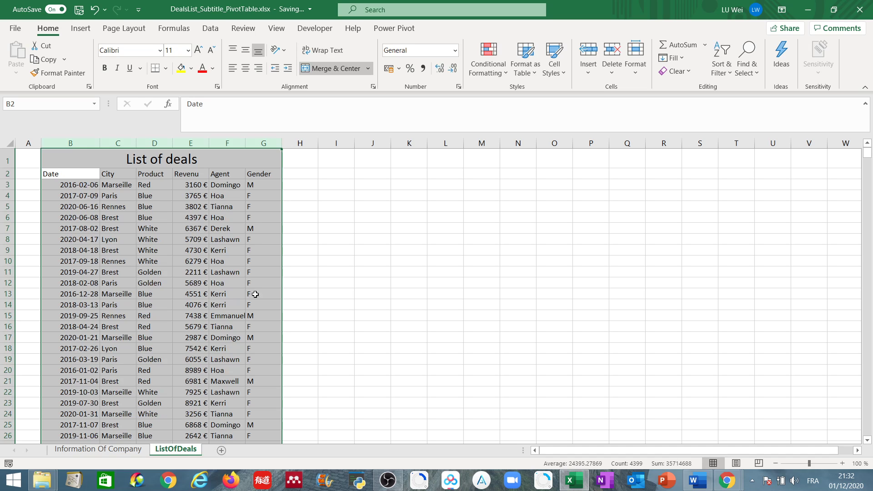
# Copy columns B to G of the deals list and paste them over themselves as values only.
pyautogui.click(75, 143)
pyautogui.moveTo(78, 143); pyautogui.dragTo(265, 149)
pyautogui.hotkey('ctrl', 'c')
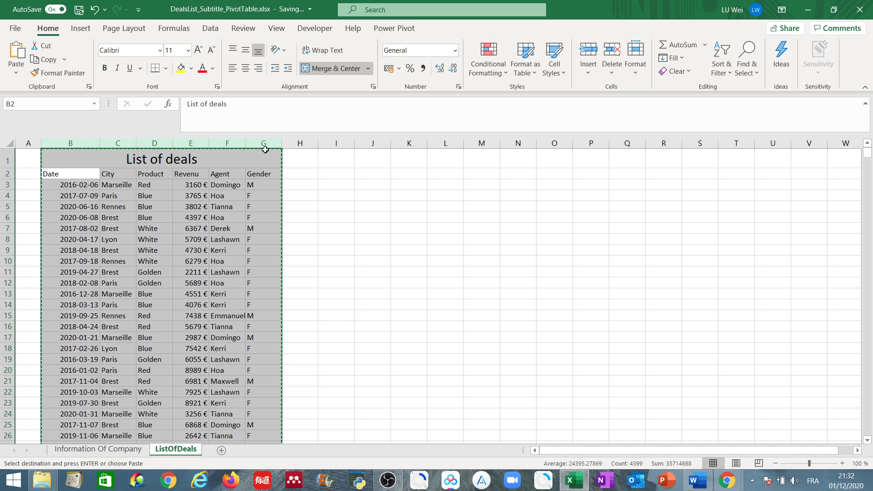
pyautogui.rightClick(85, 159)
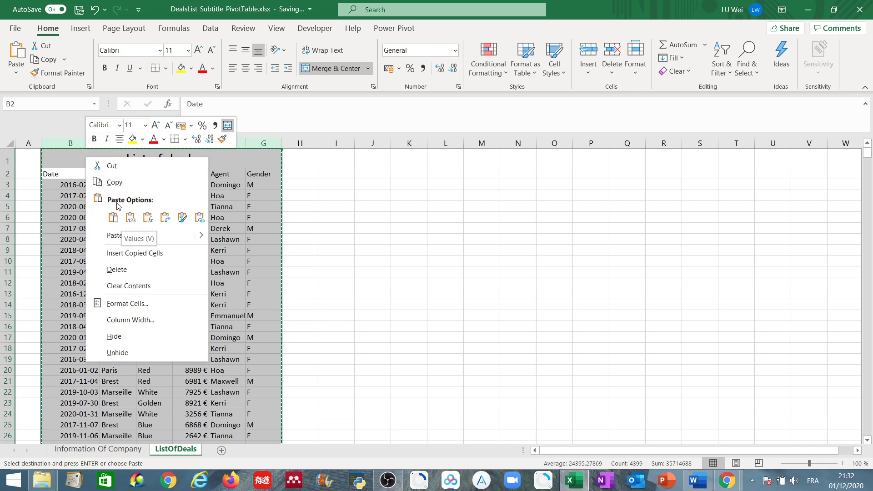
pyautogui.click(131, 219)
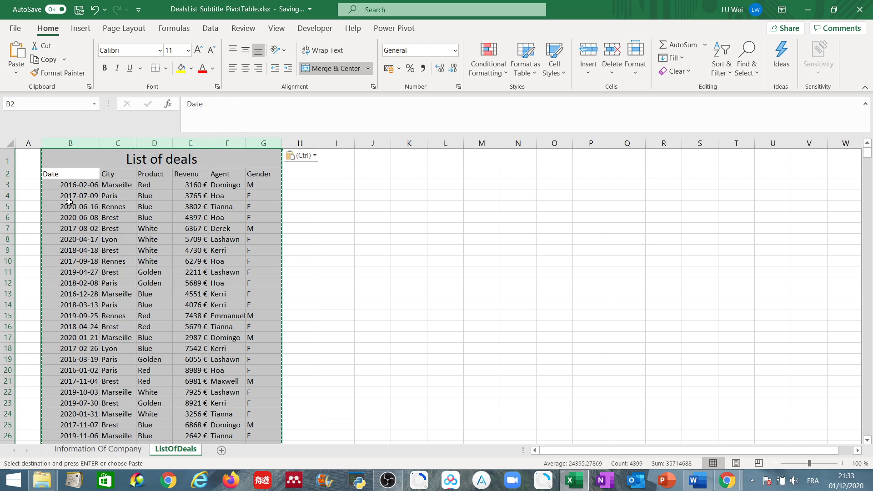
# Inspect sample cells in the Date, City, Product, Revenu, Agent and Gender columns to check whether they contain values or formulas.
pyautogui.click(70, 205)
pyautogui.click(112, 204)
pyautogui.click(144, 208)
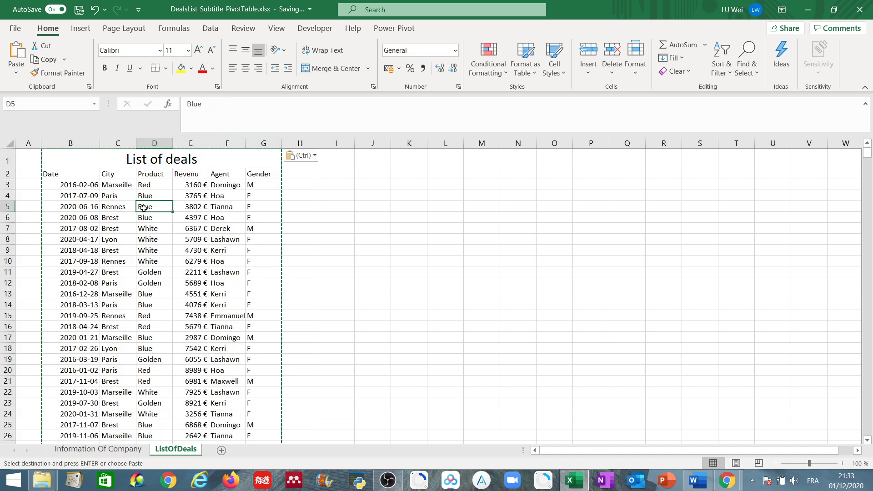
pyautogui.click(189, 214)
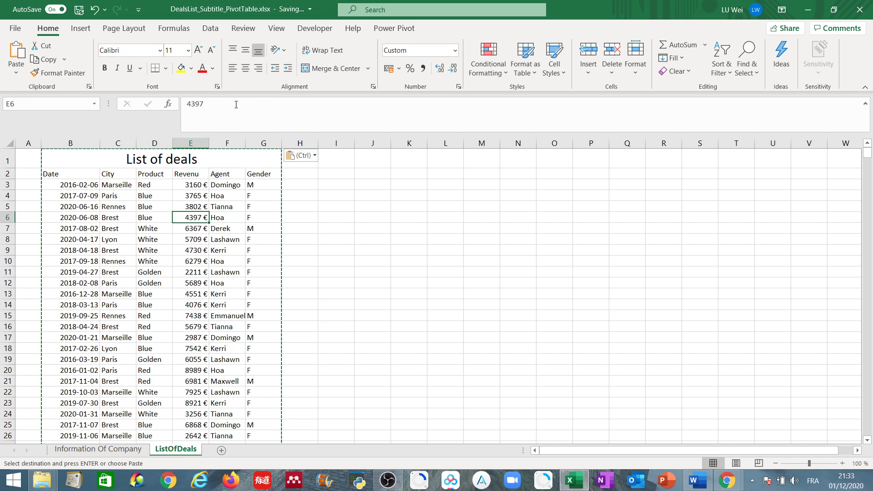
pyautogui.click(221, 206)
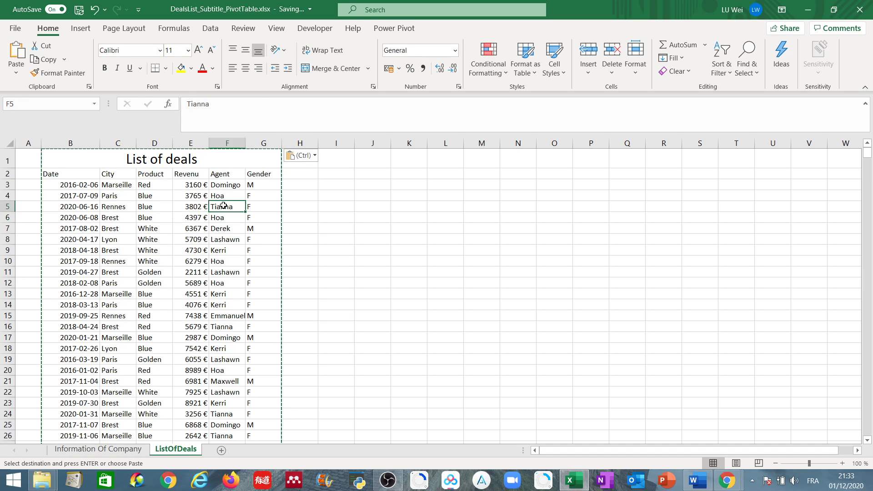
pyautogui.click(260, 206)
pyautogui.click(266, 249)
pyautogui.click(211, 234)
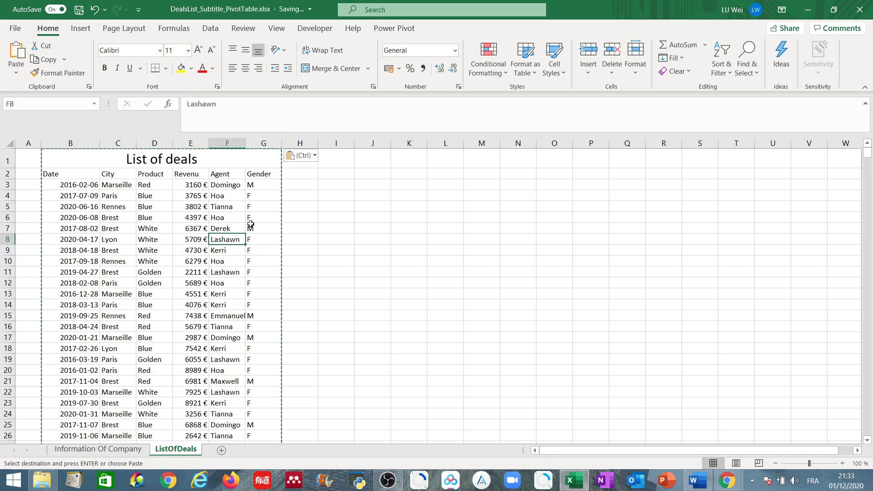
pyautogui.click(253, 226)
pyautogui.click(261, 266)
# Look through the rows further down the deals list, return to its beginning and clear the copy selection.
pyautogui.scroll(-15, 262, 273)
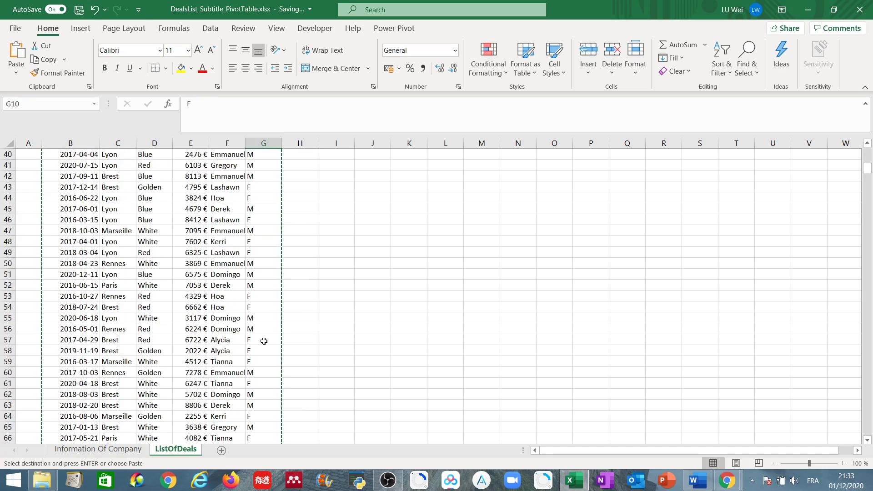
pyautogui.scroll(10, 265, 337)
pyautogui.scroll(-20, 265, 337)
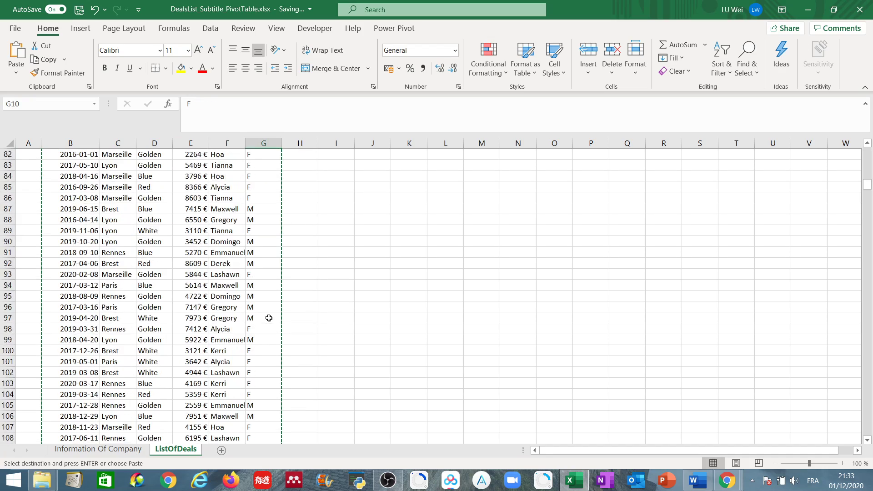
pyautogui.scroll(-6, 270, 313)
pyautogui.scroll(20, 271, 312)
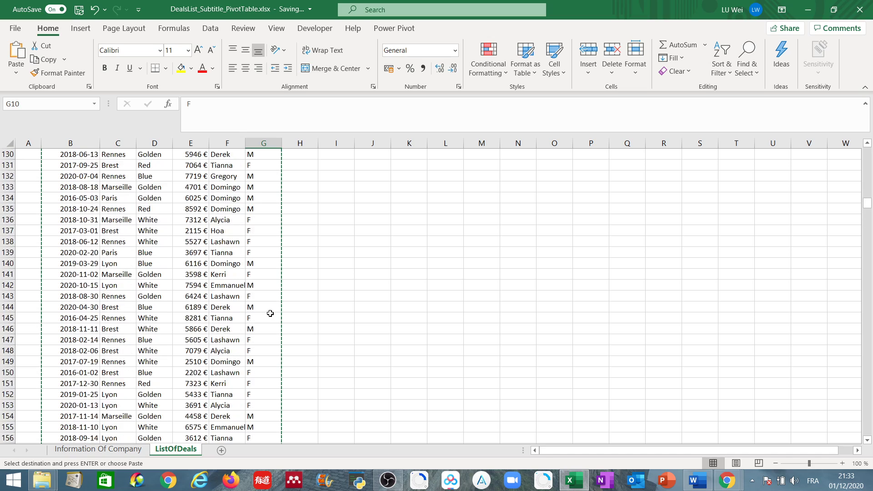
pyautogui.scroll(16, 273, 312)
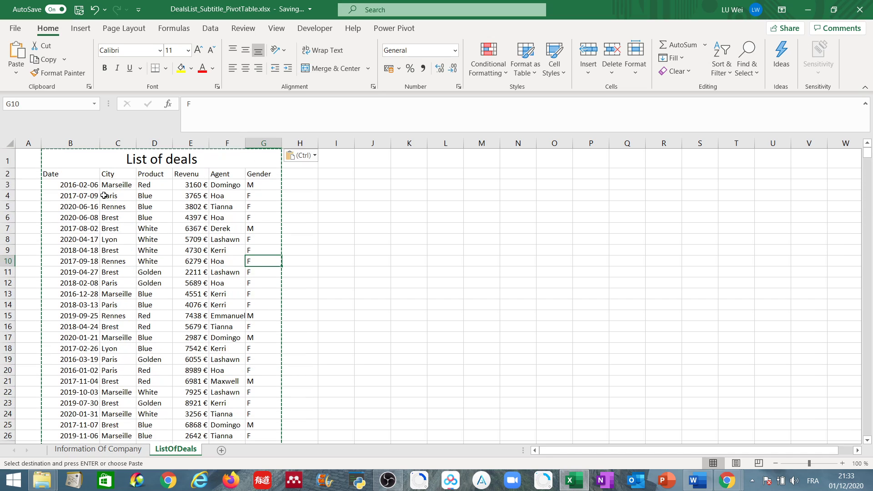
pyautogui.press('Escape')
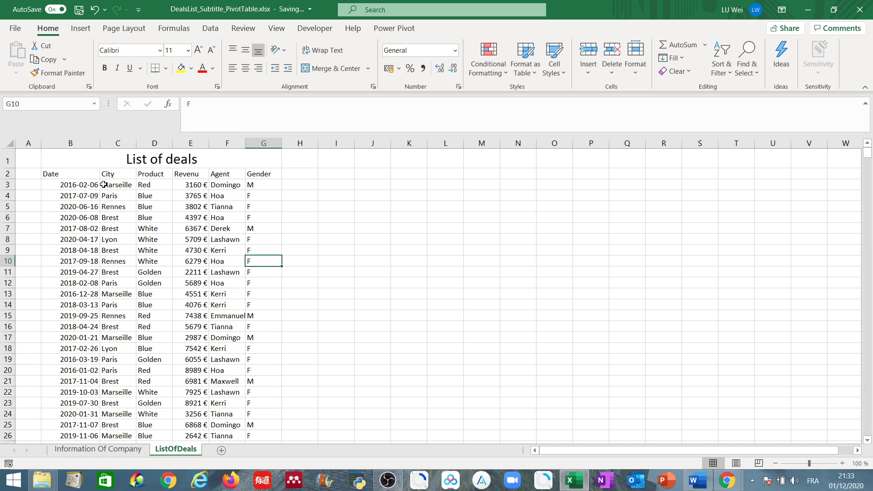
# Center the contents of all cells on the ListOfDeals sheet horizontally.
pyautogui.click(9, 143)
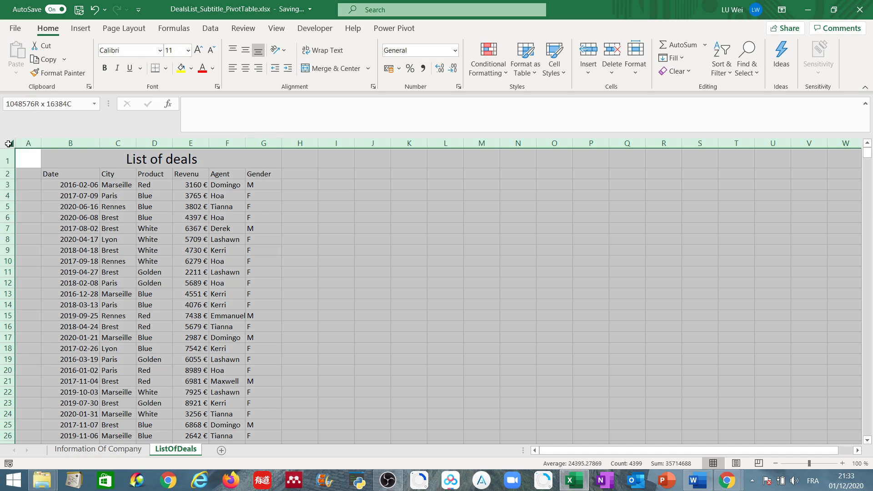
pyautogui.click(246, 69)
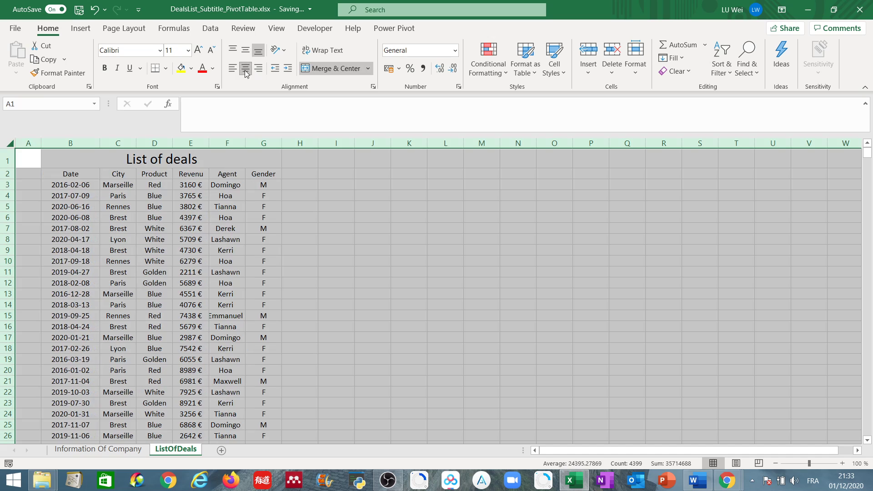
pyautogui.click(135, 247)
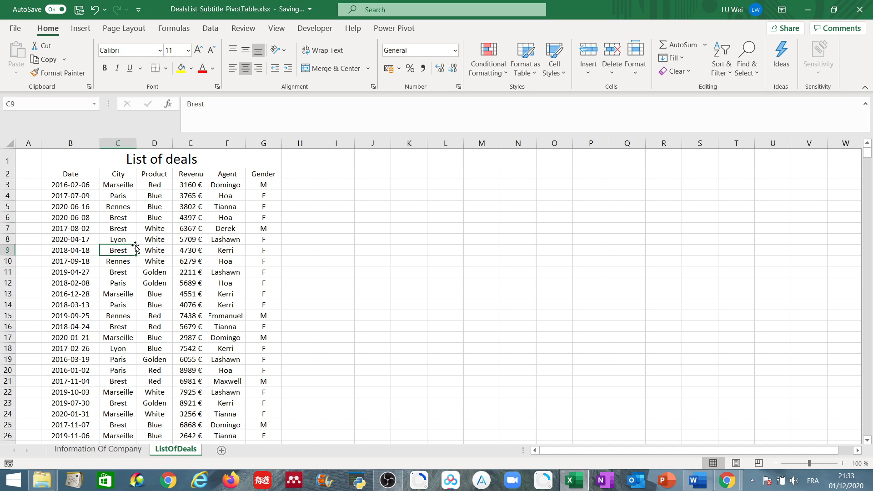
pyautogui.click(215, 30)
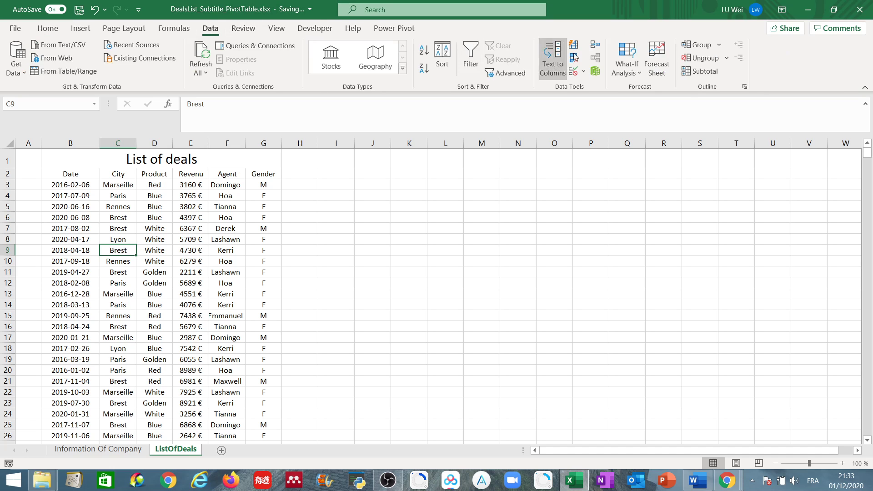
pyautogui.click(80, 28)
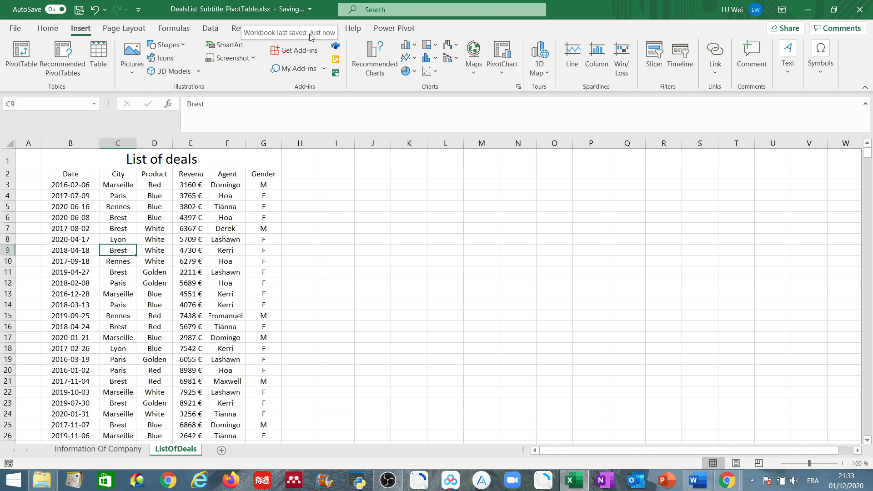
pyautogui.click(865, 10)
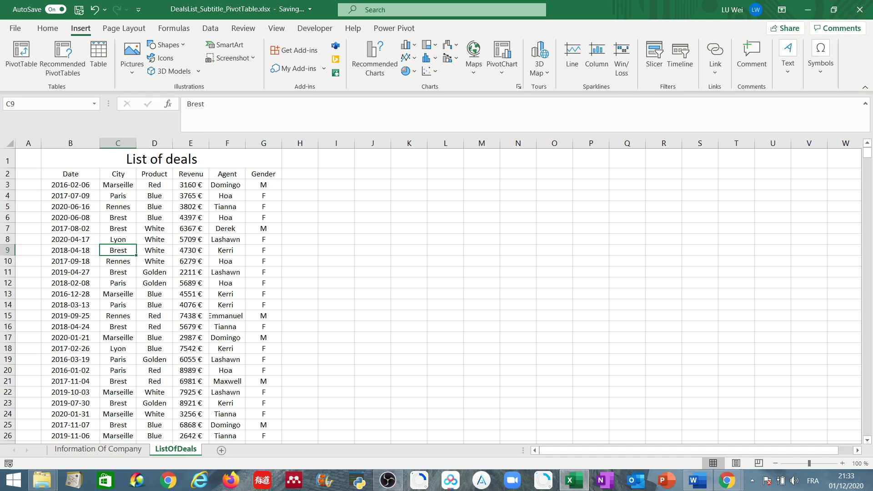